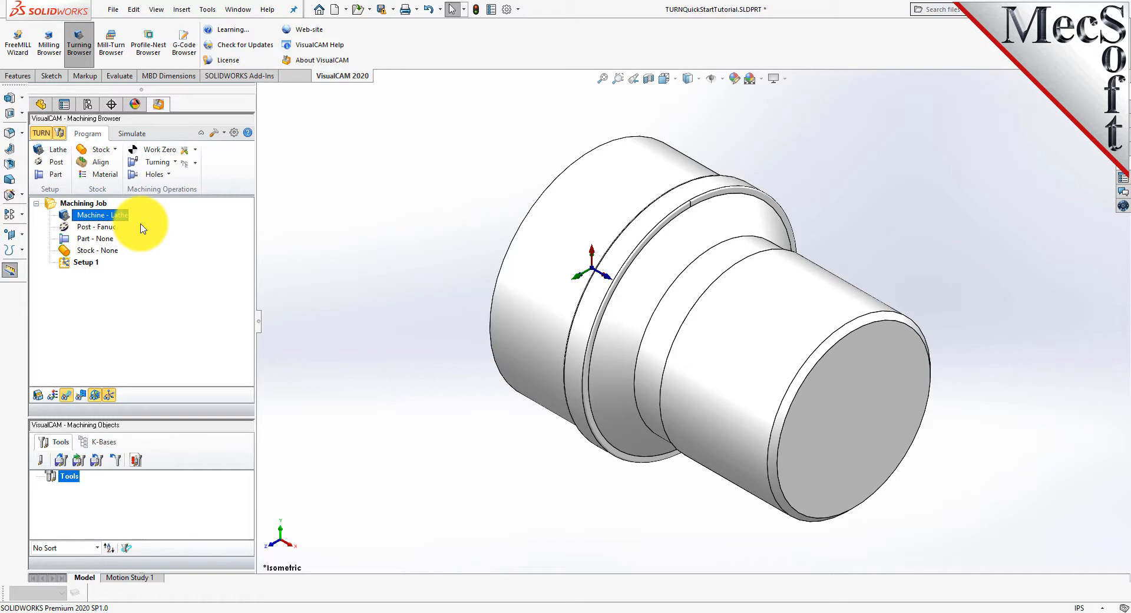
Set the turning post-processor to Fanuc with posted file extension .nc.
left_click(59, 167)
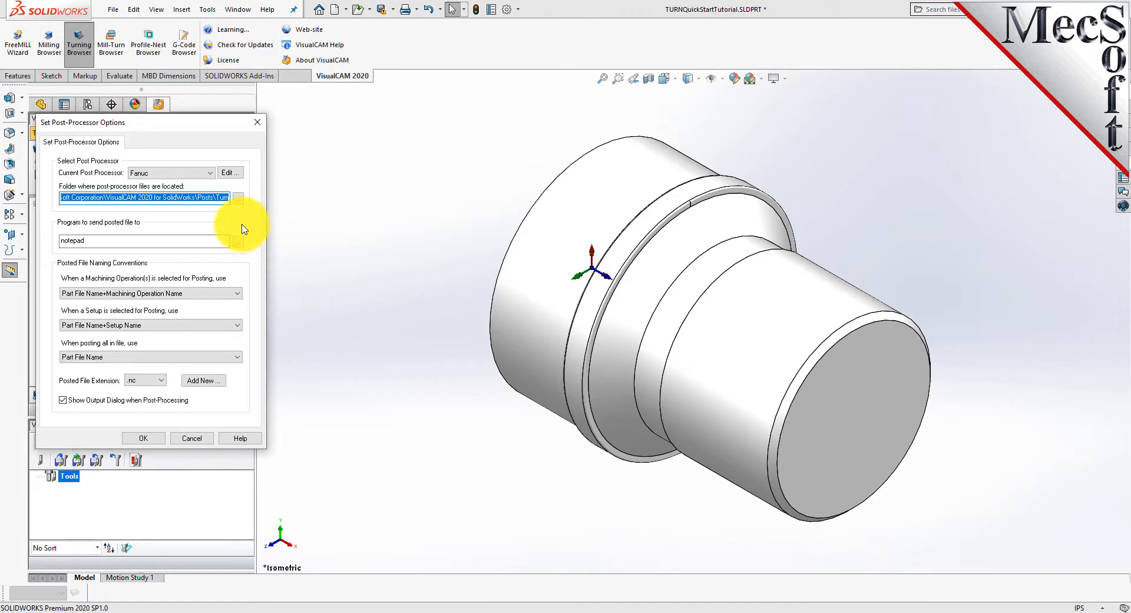
left_click(210, 173)
left_click_drag(211, 284, 203, 232)
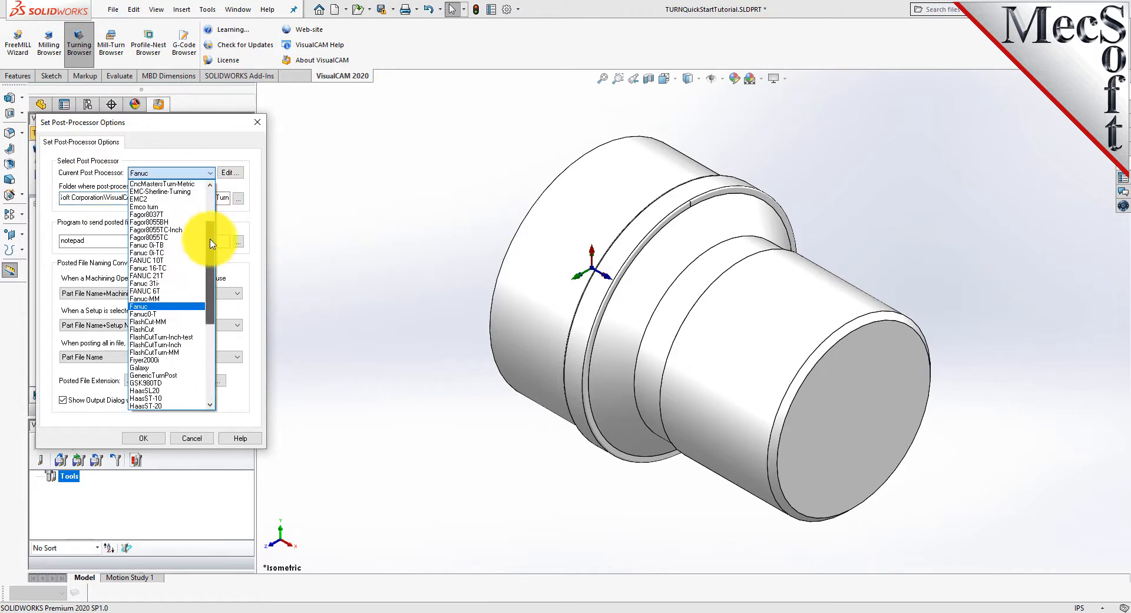
left_click(140, 305)
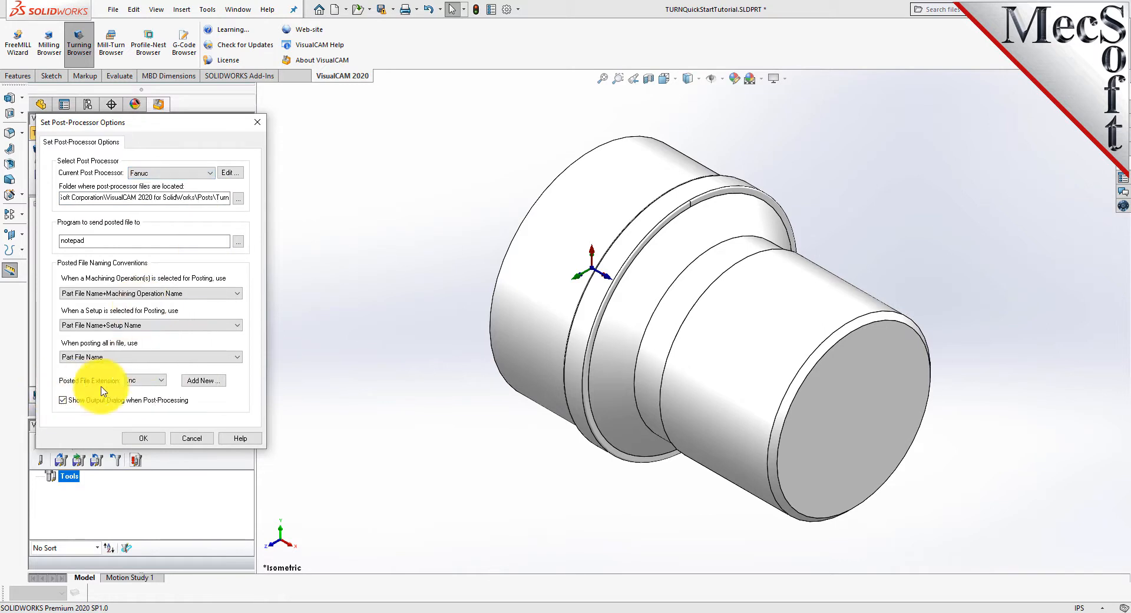
left_click(161, 379)
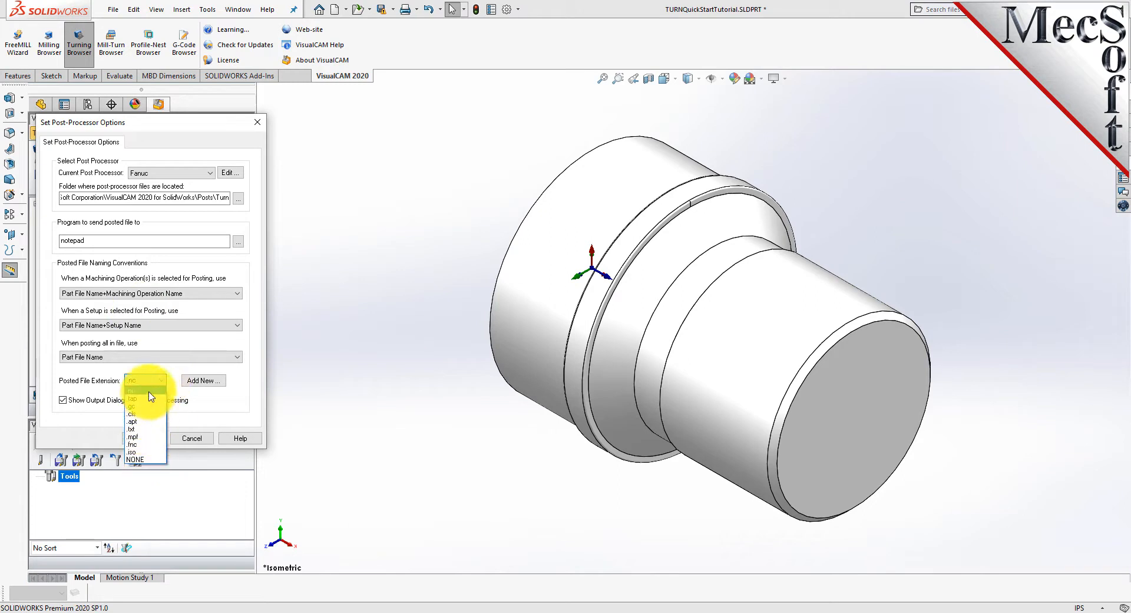
left_click(149, 391)
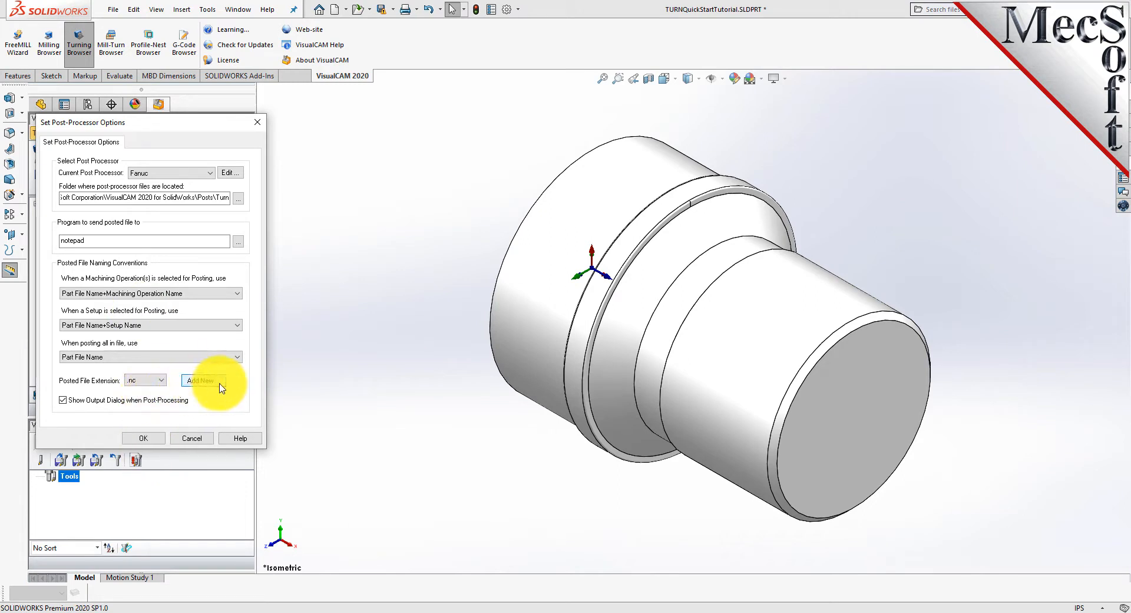
left_click(150, 439)
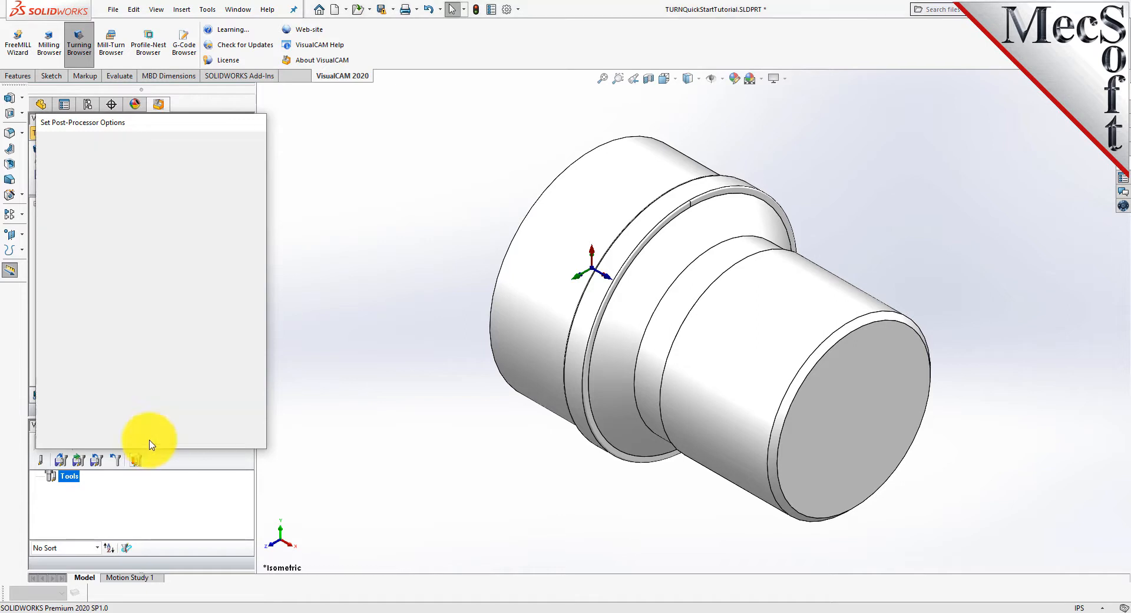
left_click(65, 227)
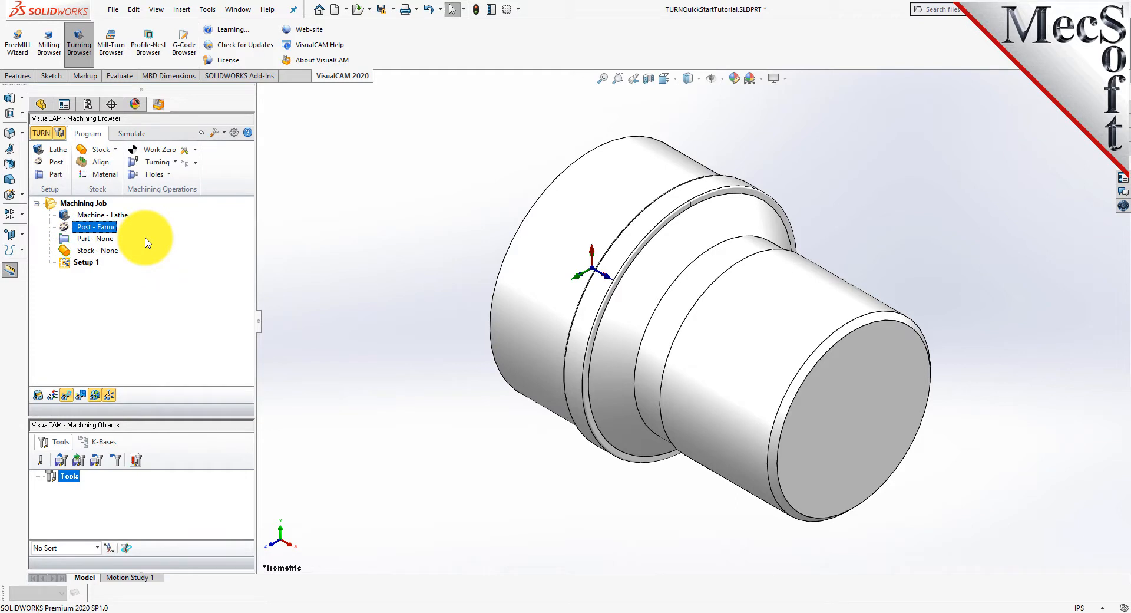
Define the turning part geometry by selecting the entire solid as the part surface and save it.
left_click(56, 177)
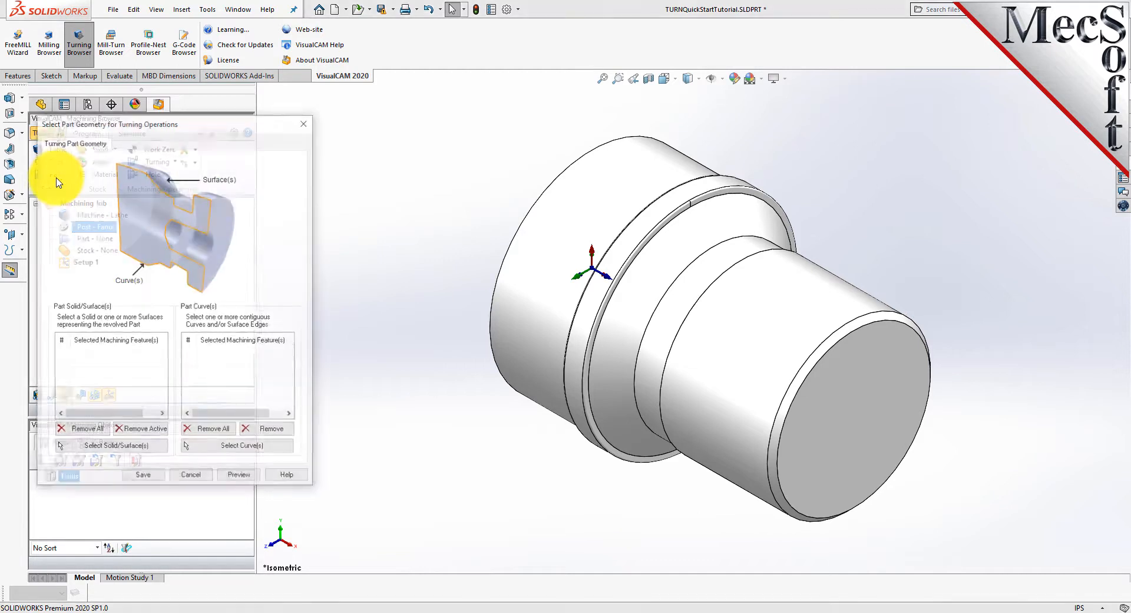
left_click(114, 447)
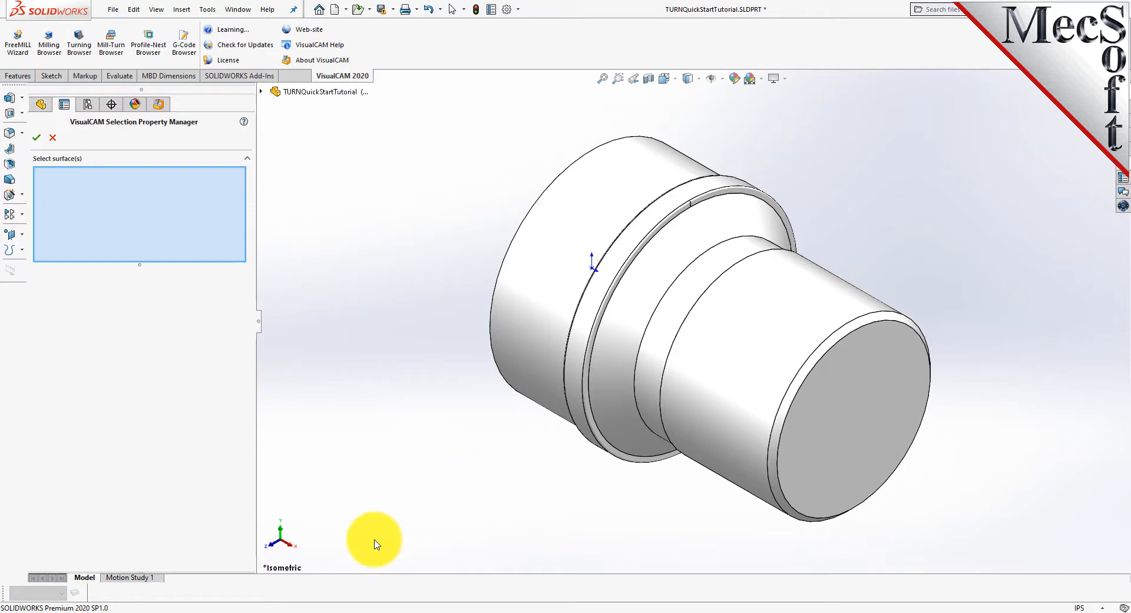
key("ctrl+a")
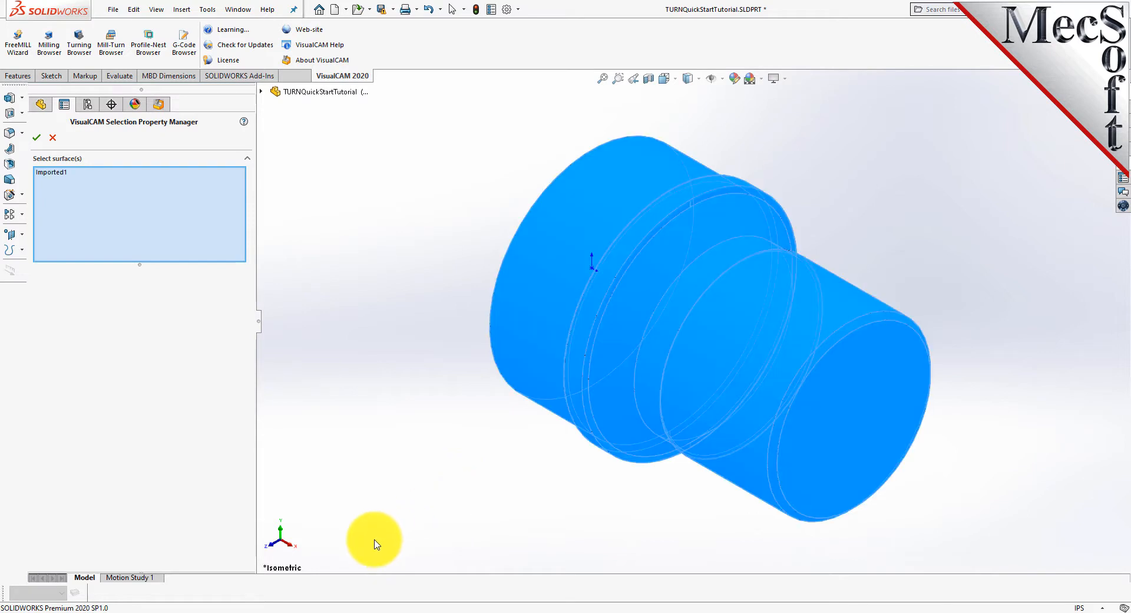
left_click(37, 139)
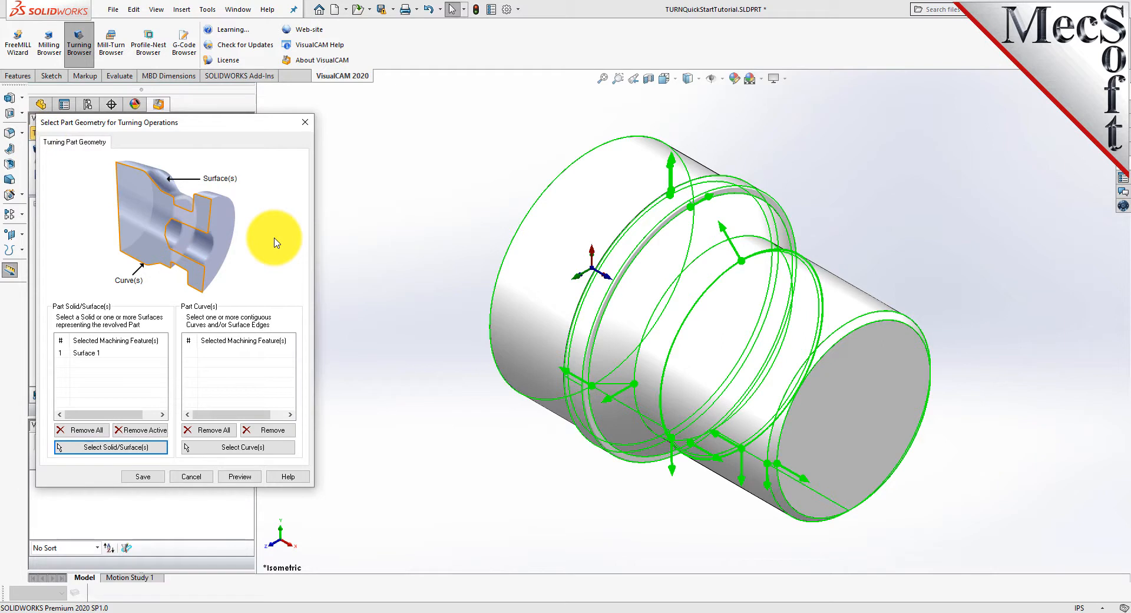
left_click(93, 352)
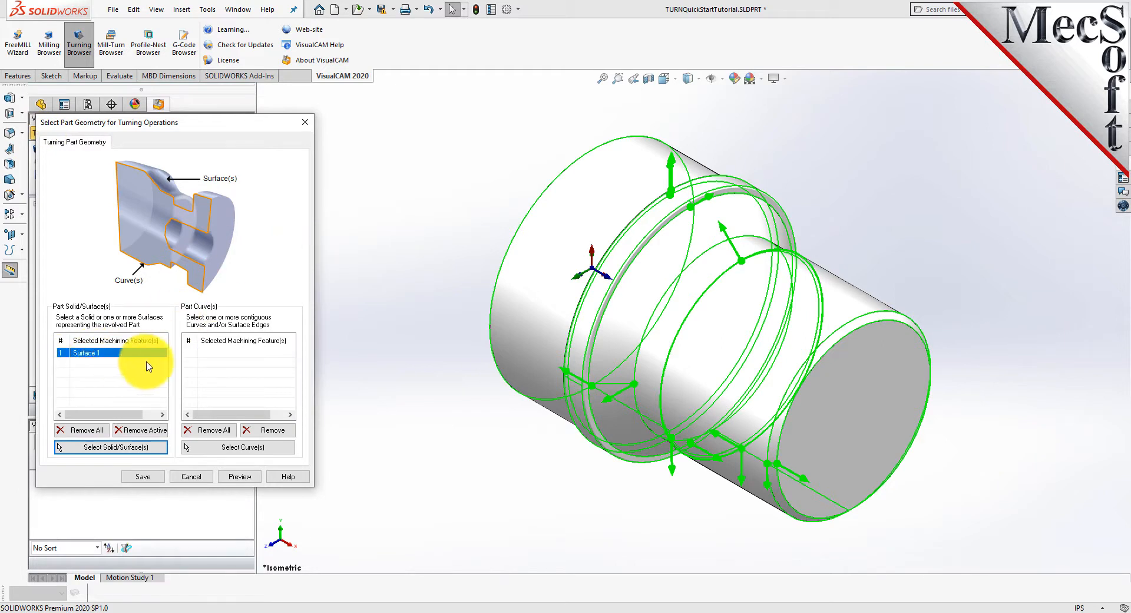
left_click(153, 477)
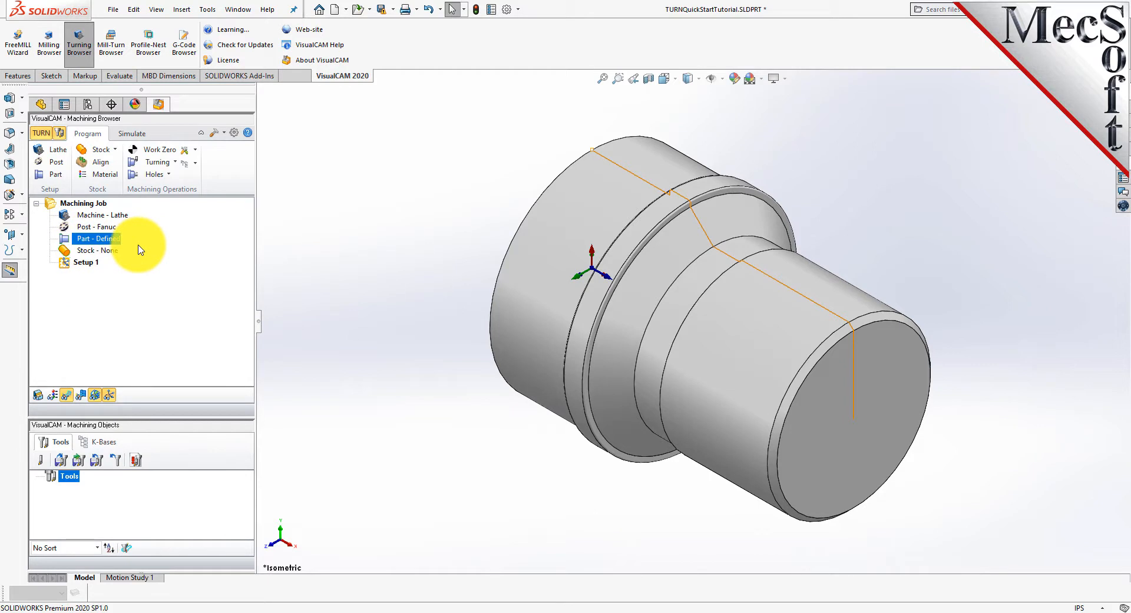
Examine the part's turning profile from the front and from angled 3D views.
left_click(665, 79)
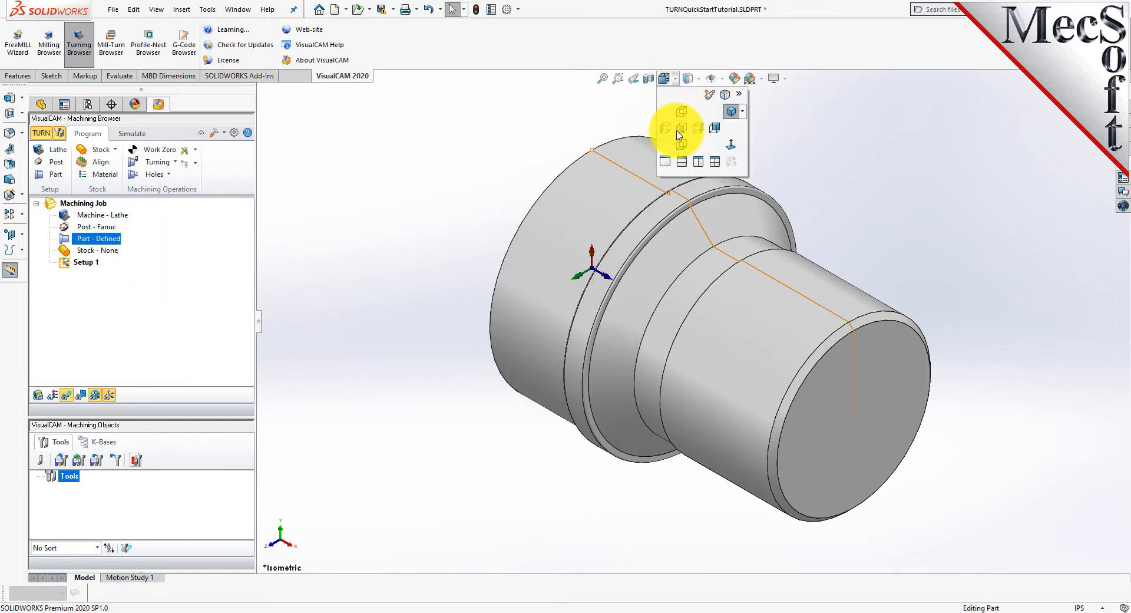
left_click(680, 131)
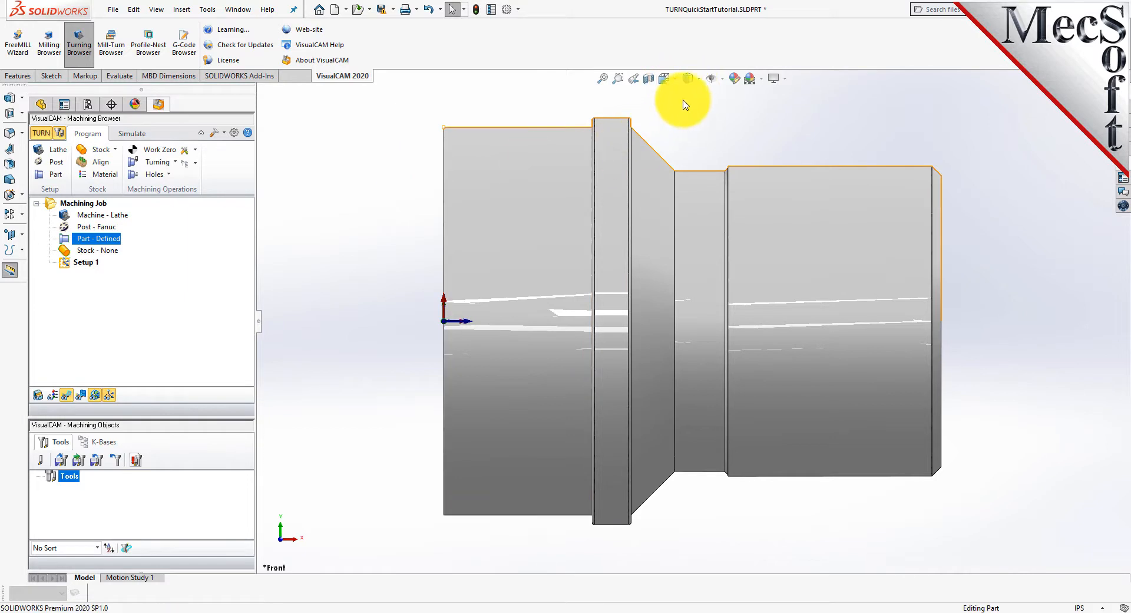
middle_click_drag(560, 398, 521, 428)
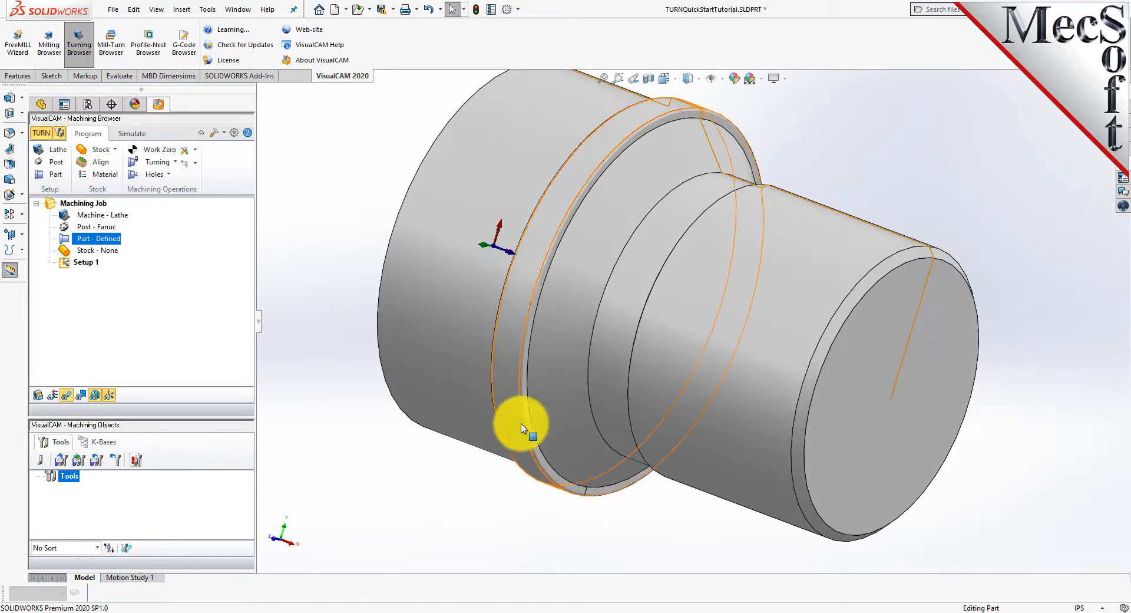
scroll(479, 428, "up", 3)
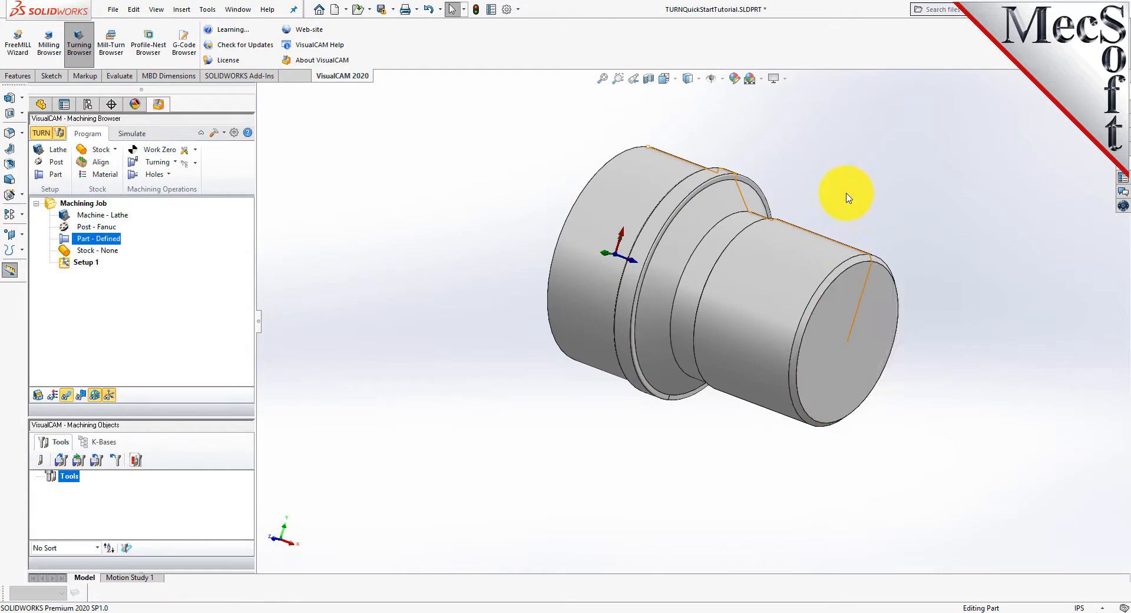
scroll(848, 197, "down", 2)
middle_click_drag(580, 330, 575, 263)
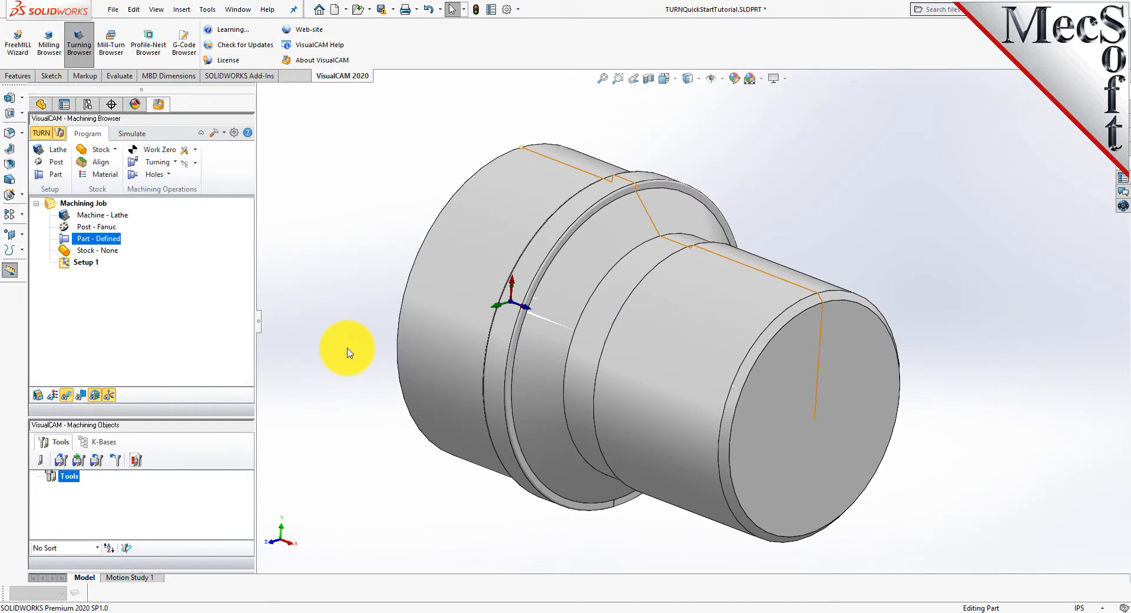
Create a cylinder stock with outer radius 1.5 and outer length 3.25.
left_click(115, 149)
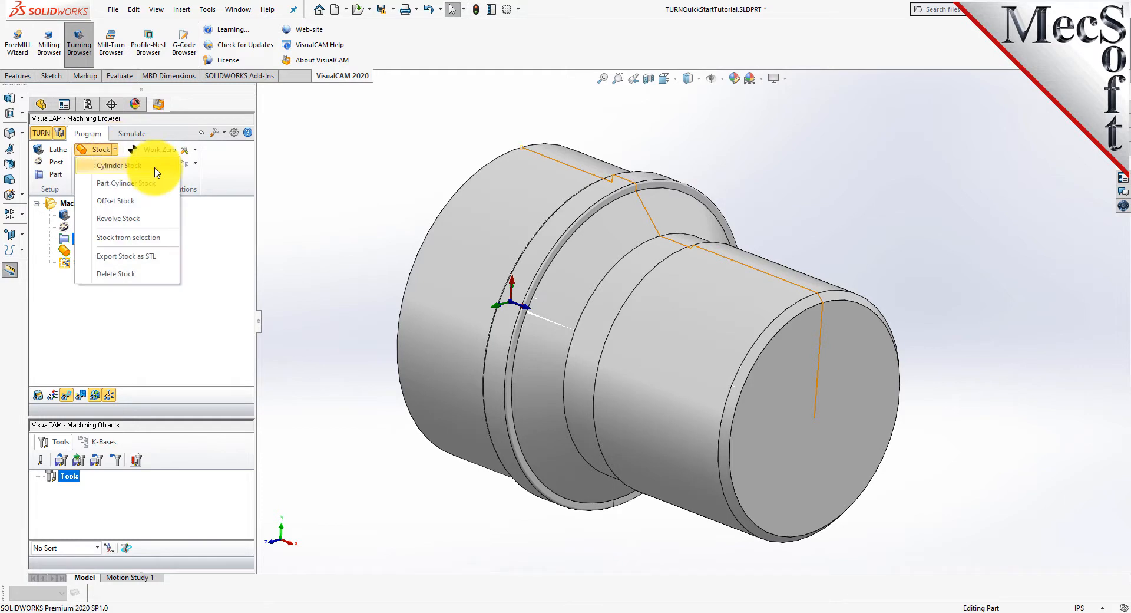
left_click(118, 166)
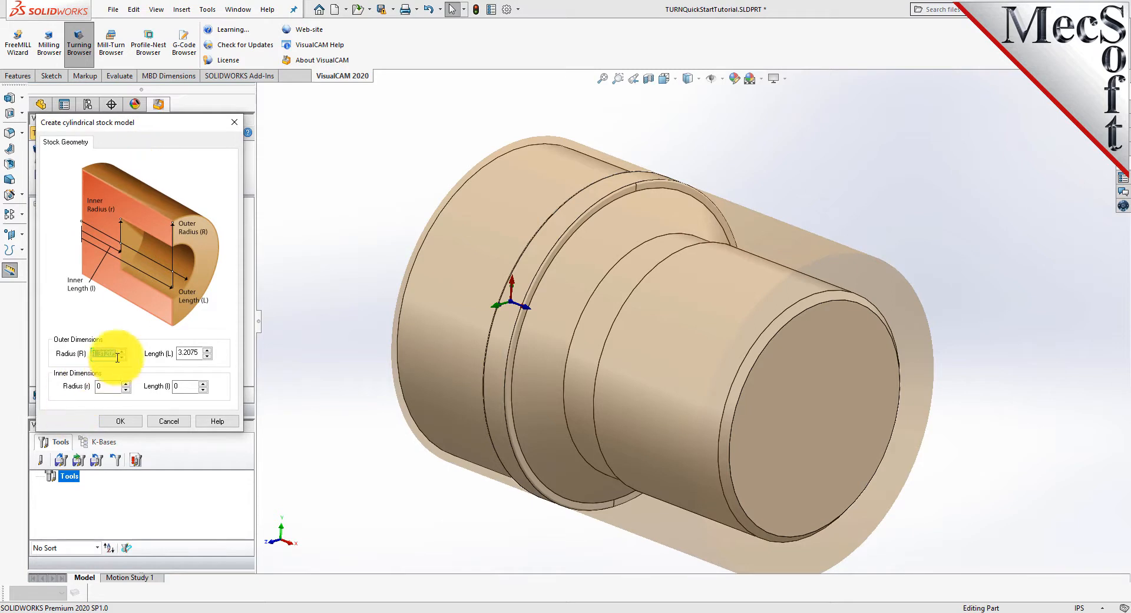
type("1")
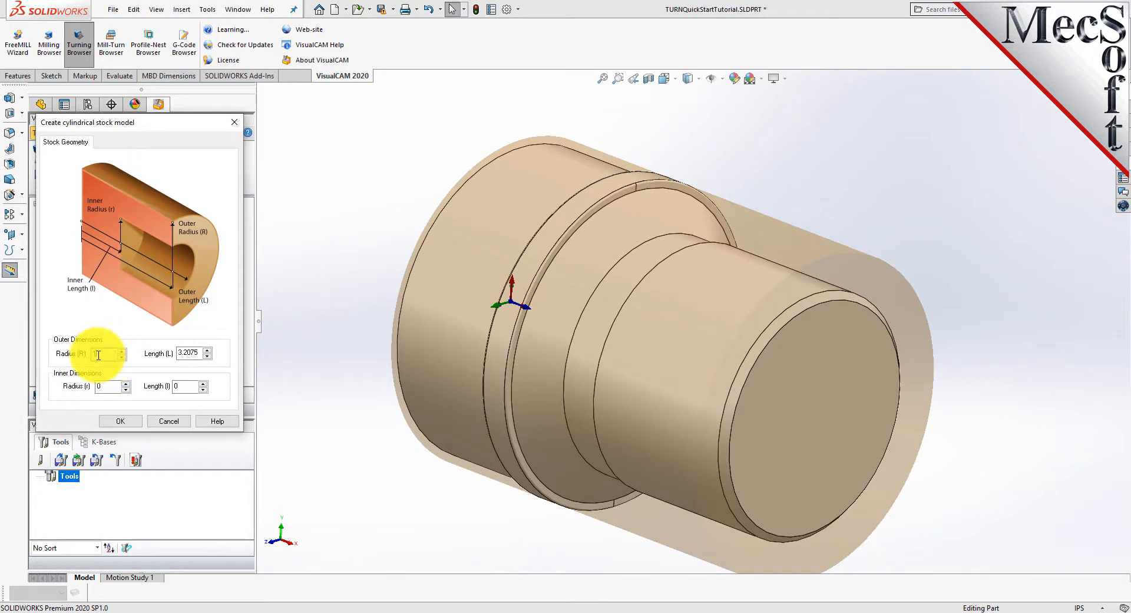
type(".5")
key("Tab")
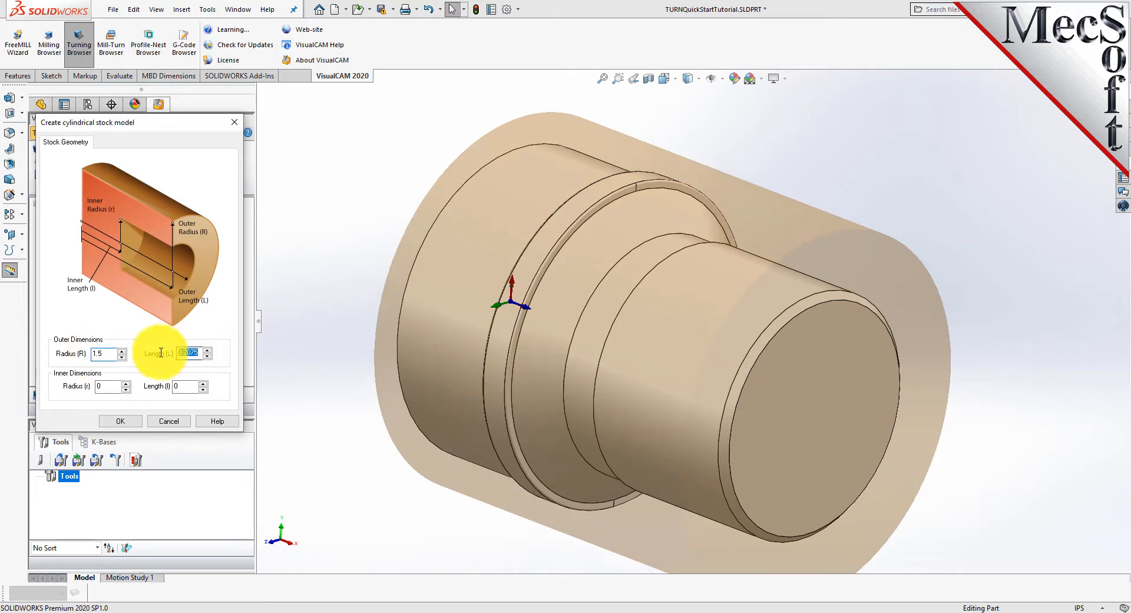
type("3")
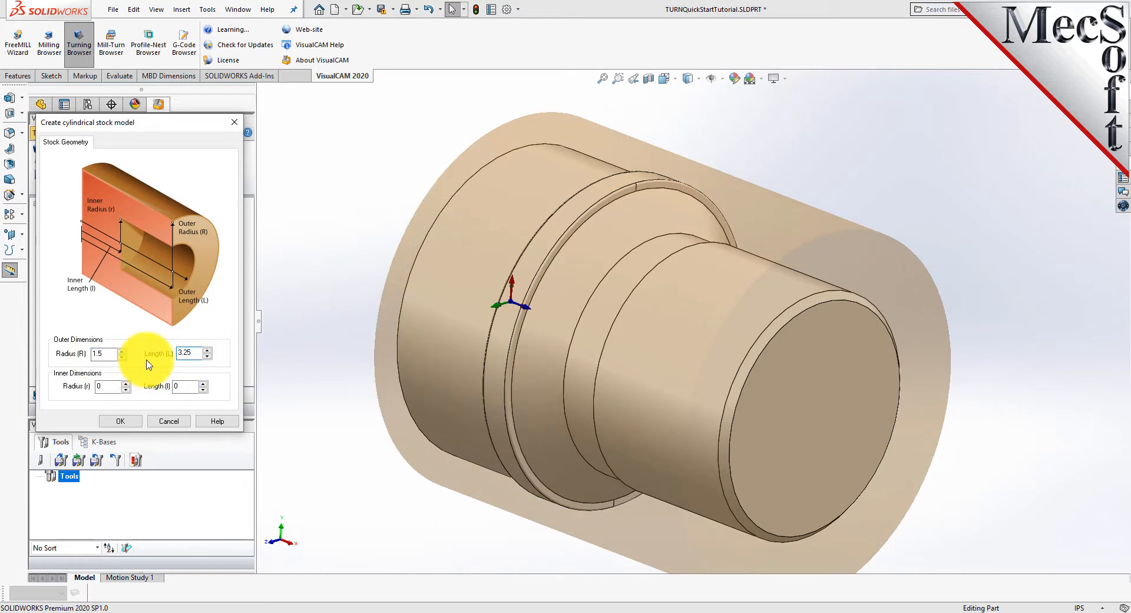
type(".25")
left_click(127, 422)
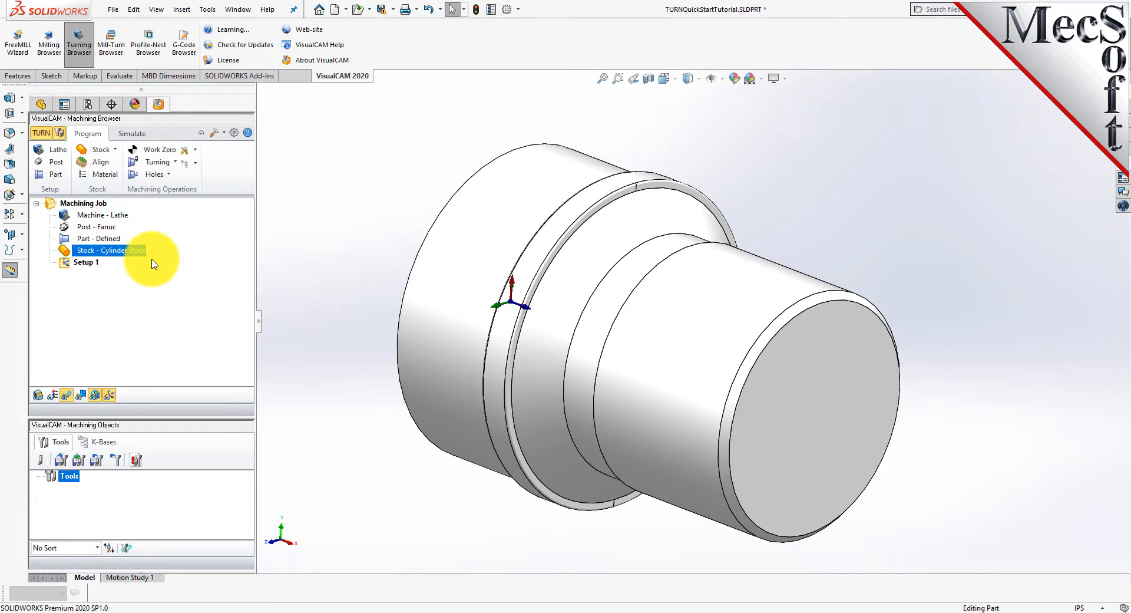
Turn on the display of the cylinder stock around the part.
left_click(38, 395)
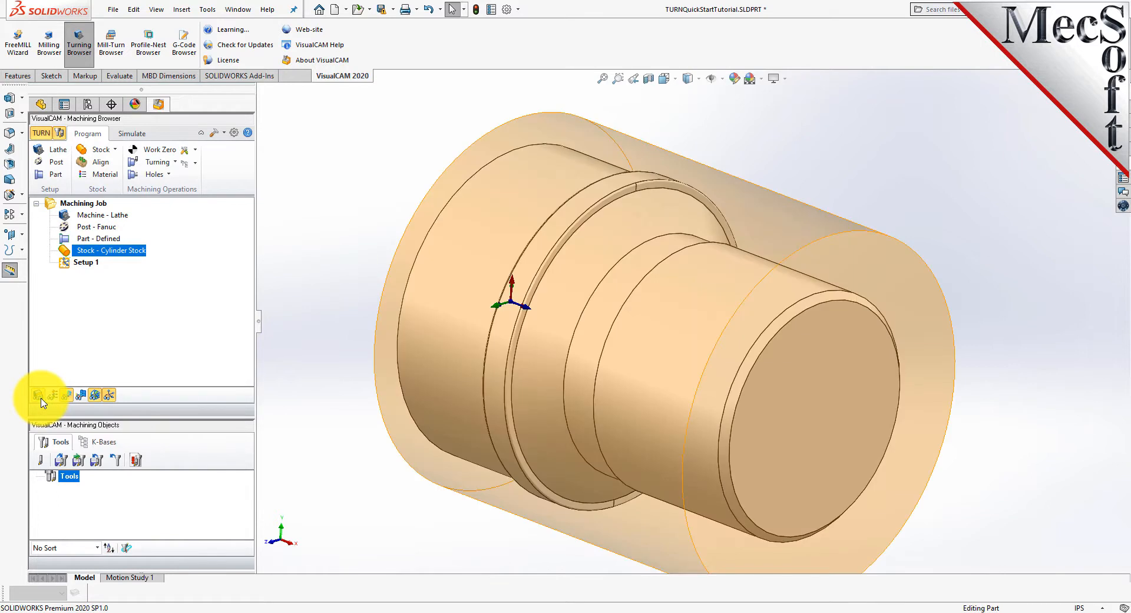
left_click(38, 395)
left_click(39, 395)
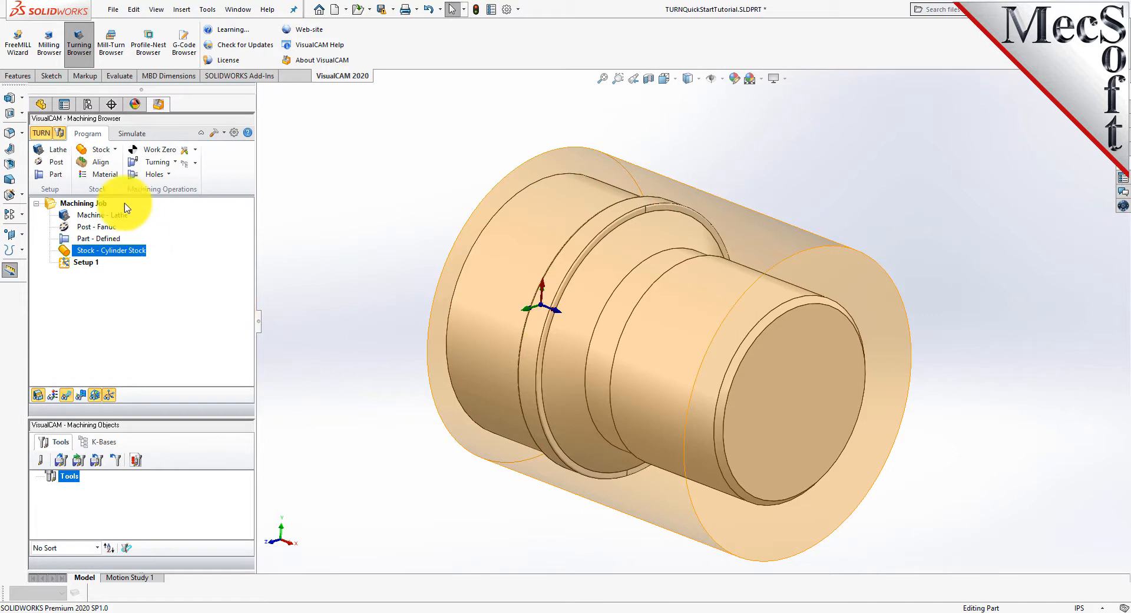
Align the stock about the part with Z alignment set to Right.
left_click(100, 161)
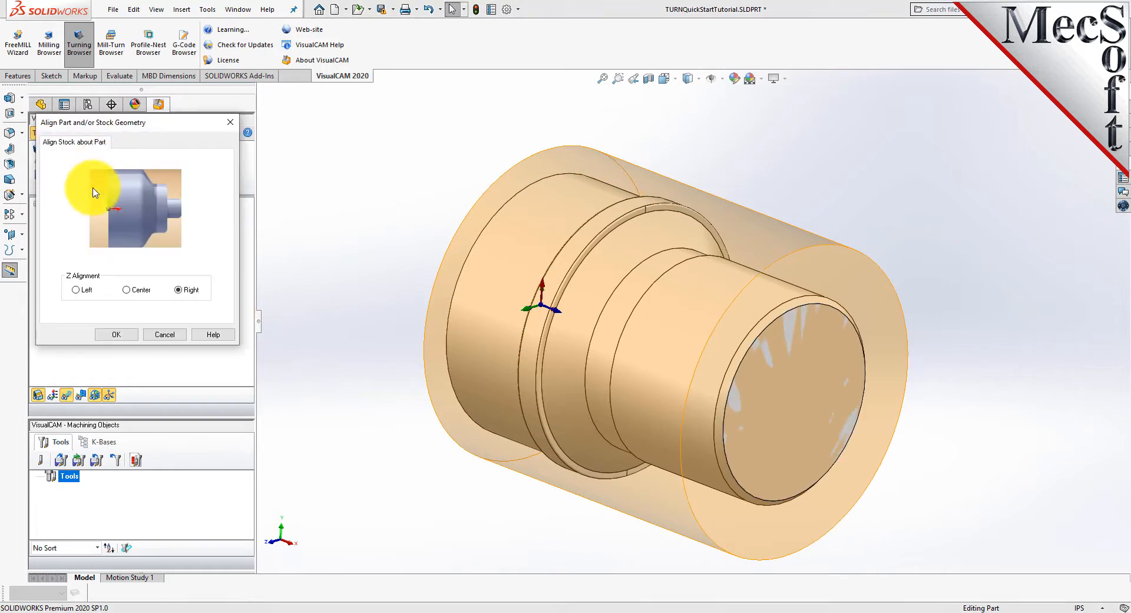
left_click(76, 289)
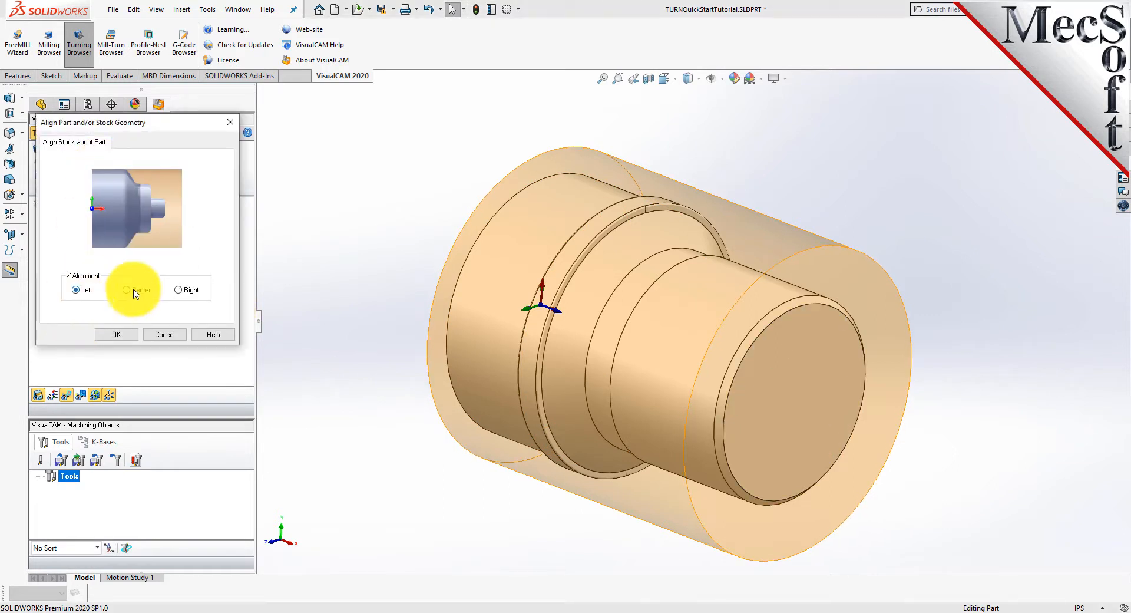
left_click(182, 290)
left_click(120, 336)
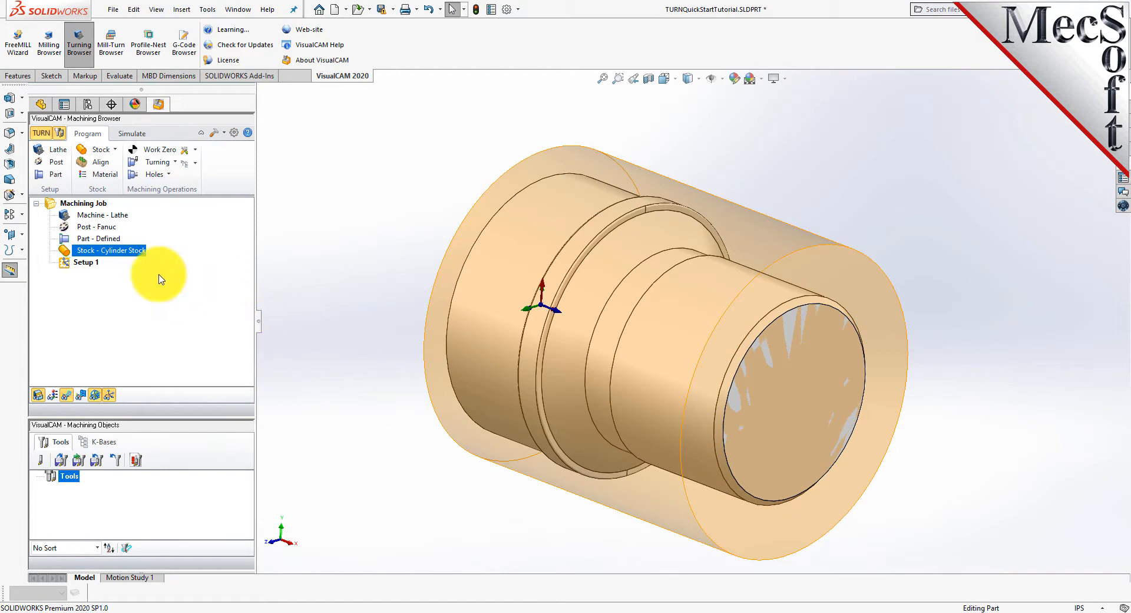
Set the stock material to ALUMINUM - 6061 and show the material texture on the model.
left_click(113, 179)
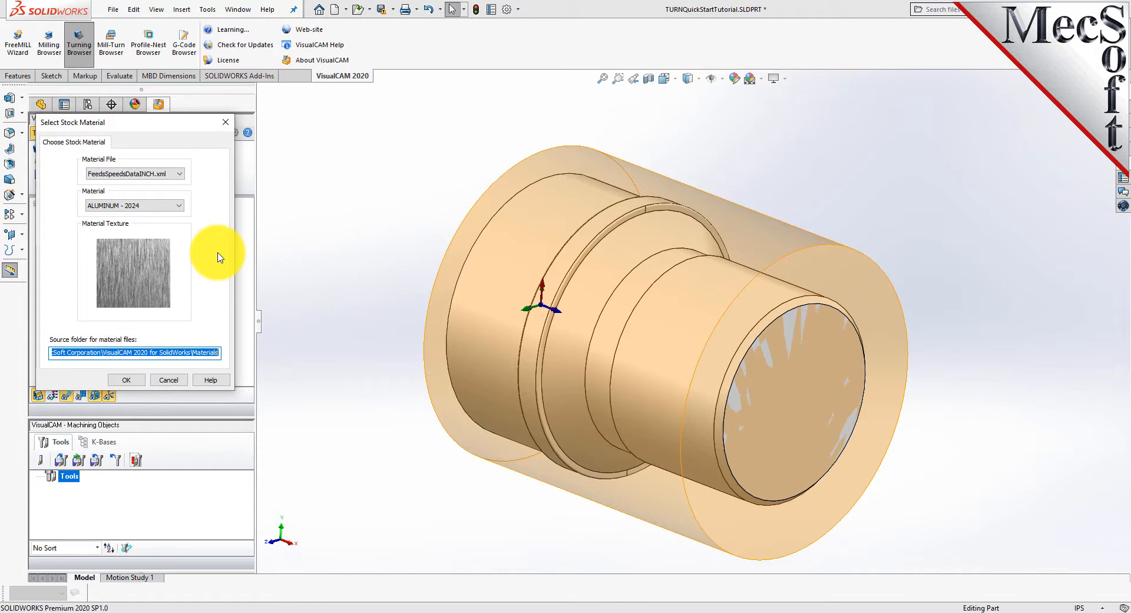
left_click(179, 205)
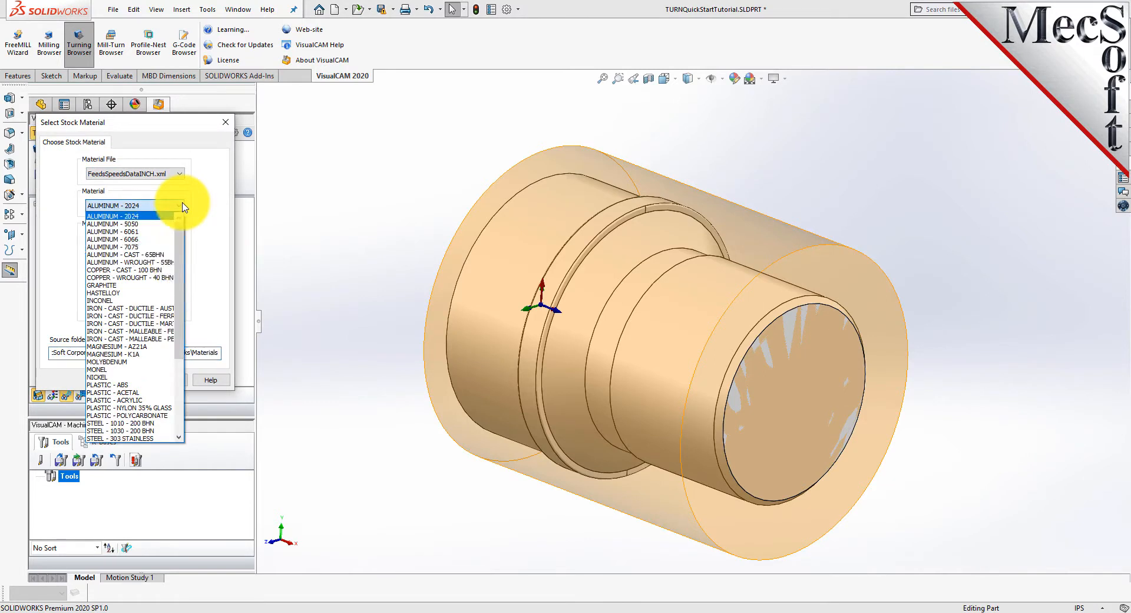
left_click(141, 232)
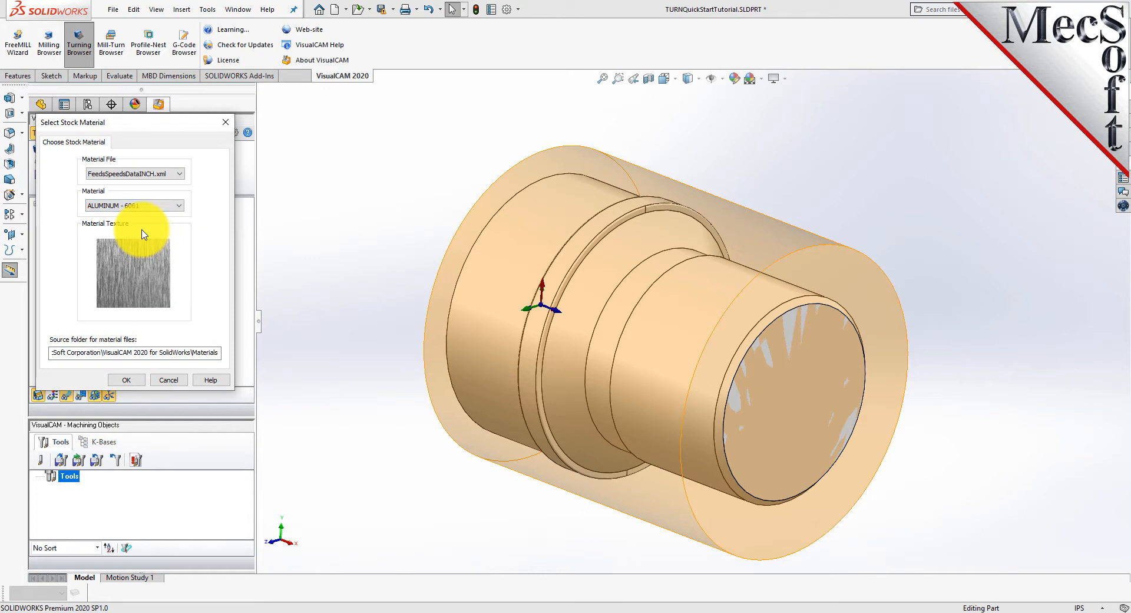
left_click(140, 379)
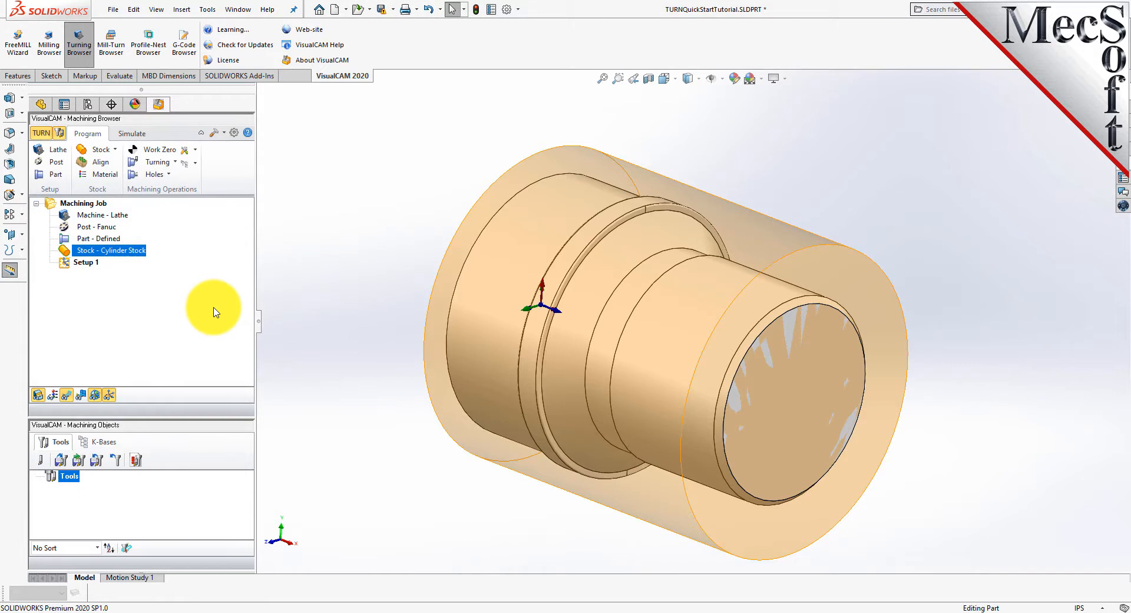
left_click(55, 397)
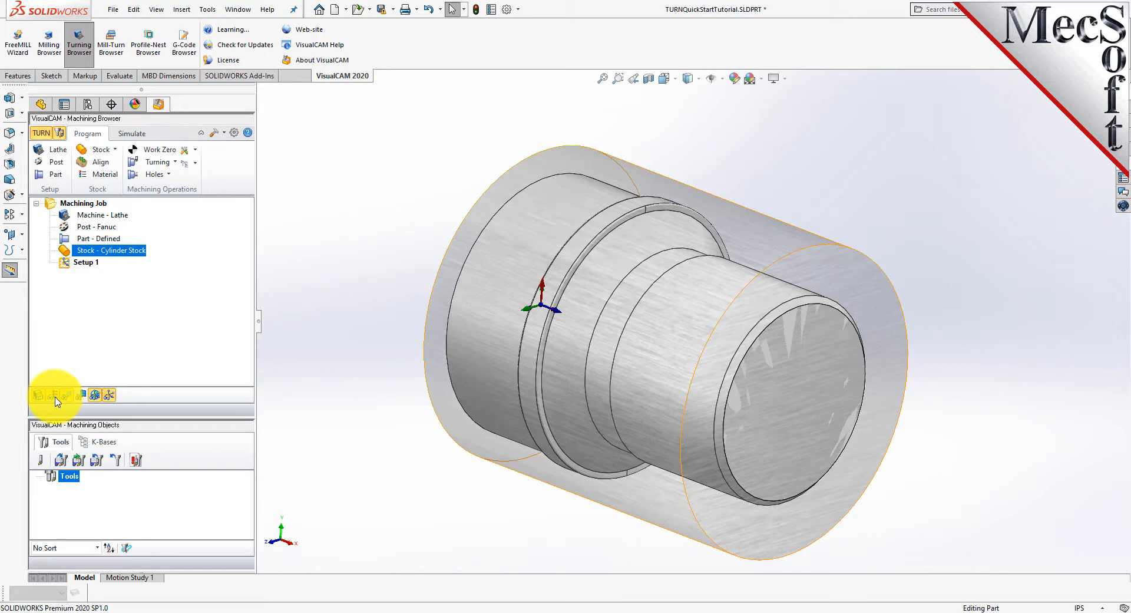
Select Setup 1 and switch between the world and machine coordinate system displays to compare their axes on the part.
left_click(63, 262)
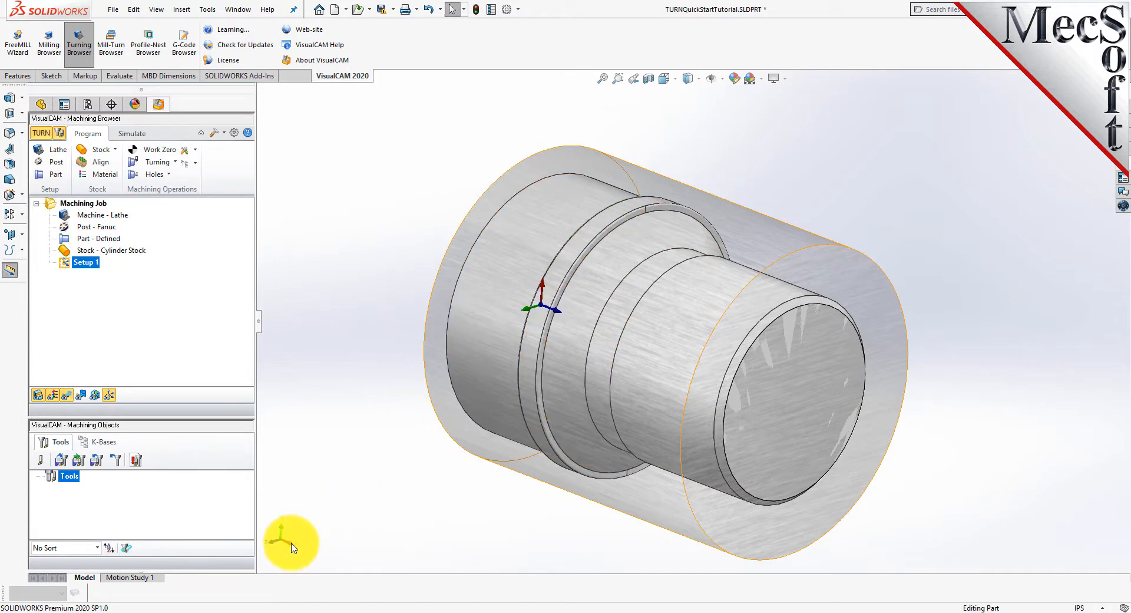
left_click(543, 288)
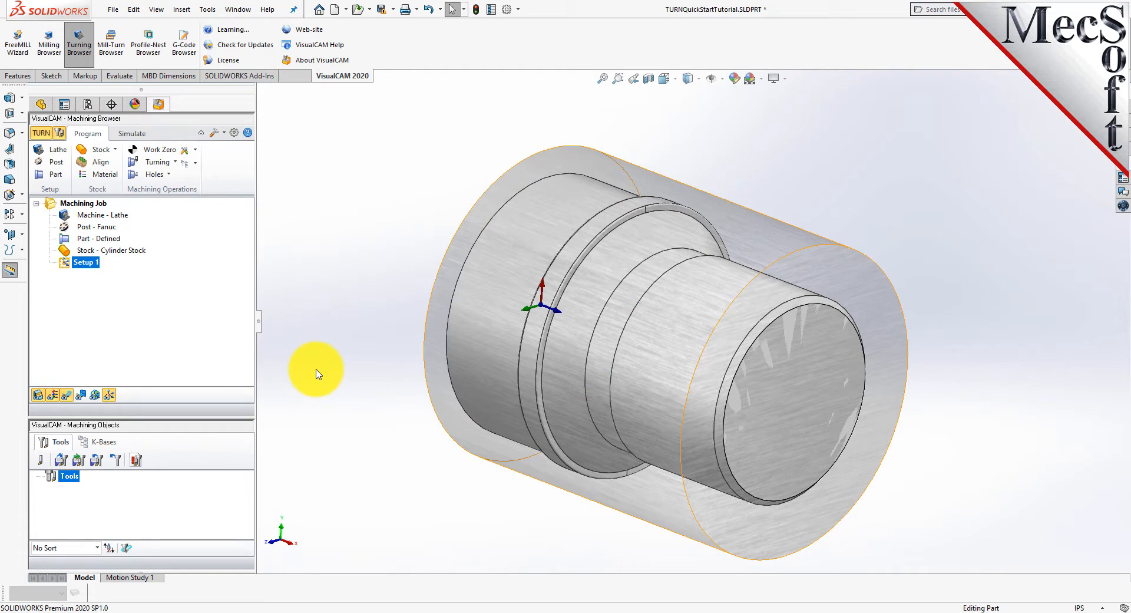
left_click(112, 395)
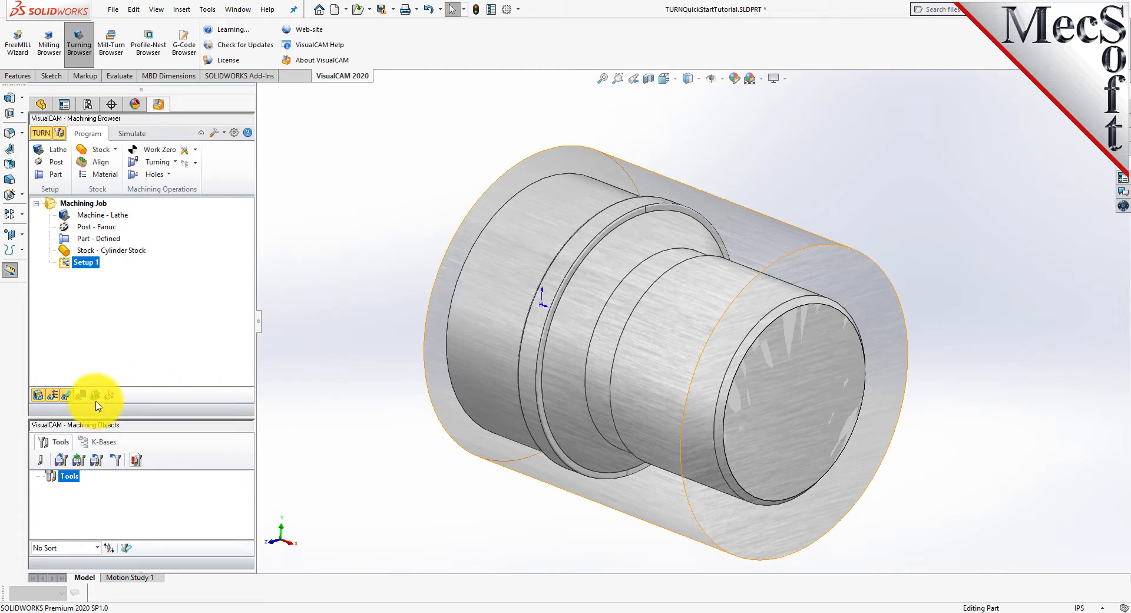
left_click(97, 398)
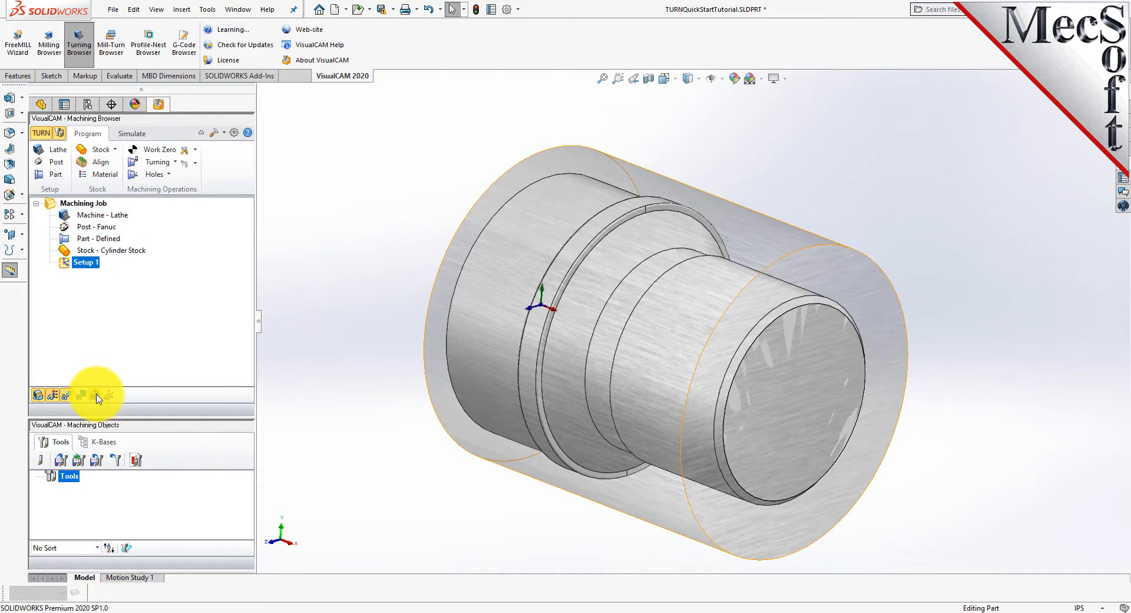
left_click(111, 400)
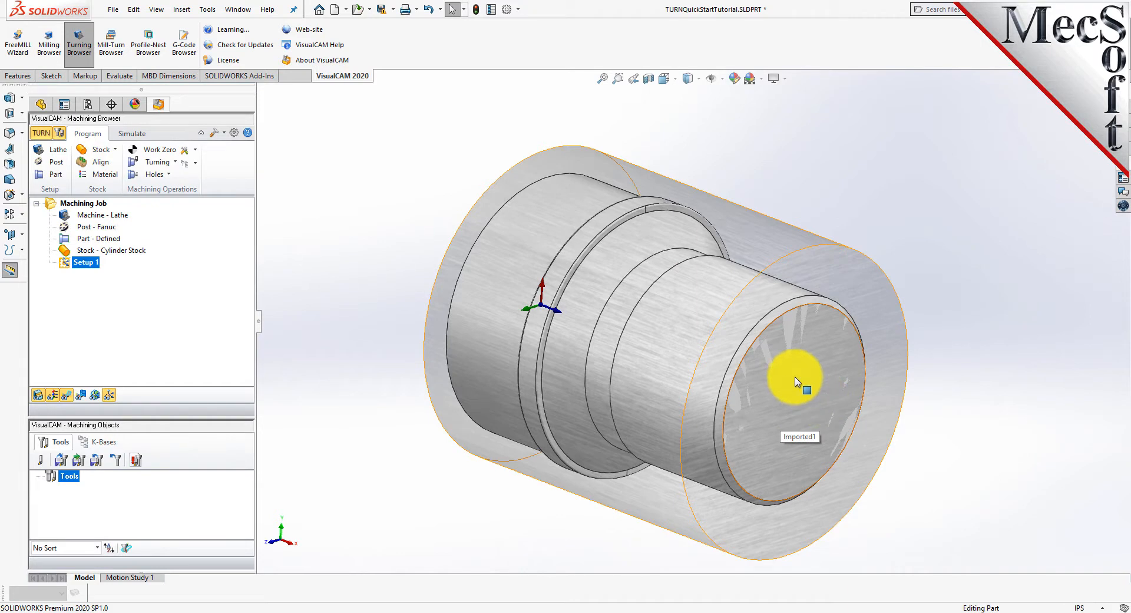
Create a Work Zero using Set to Stock Box with the zero face set to Right Most.
left_click(154, 150)
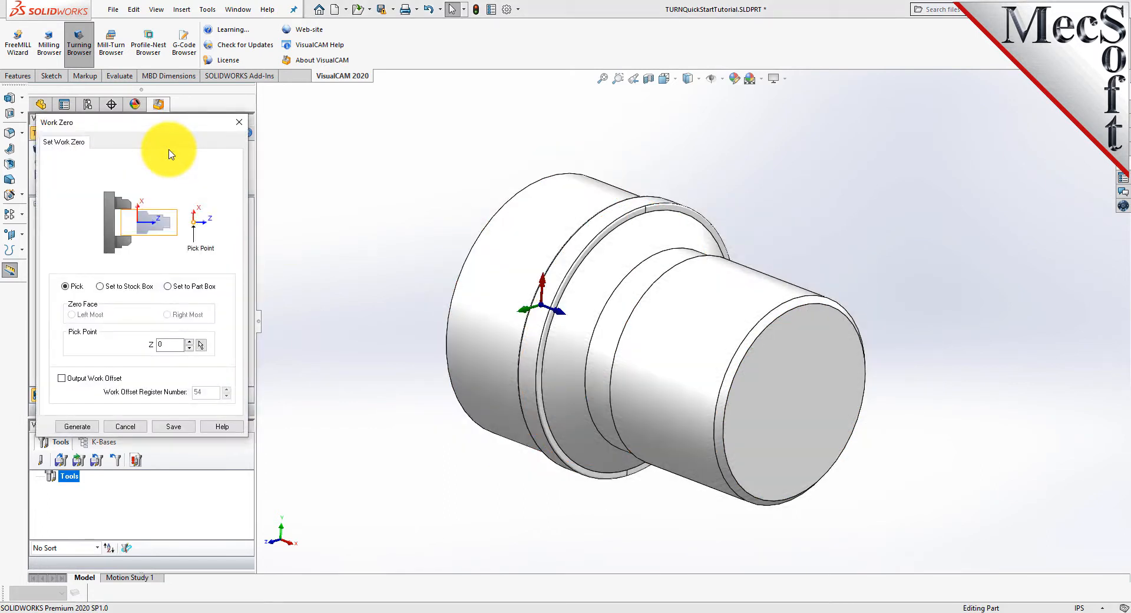
left_click(99, 286)
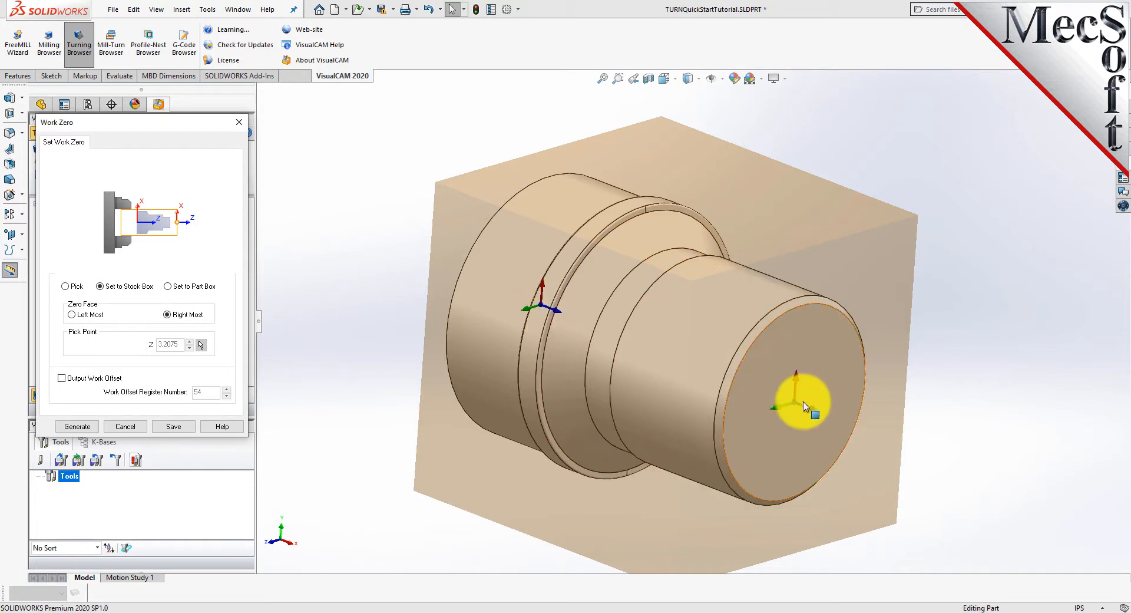
left_click(81, 428)
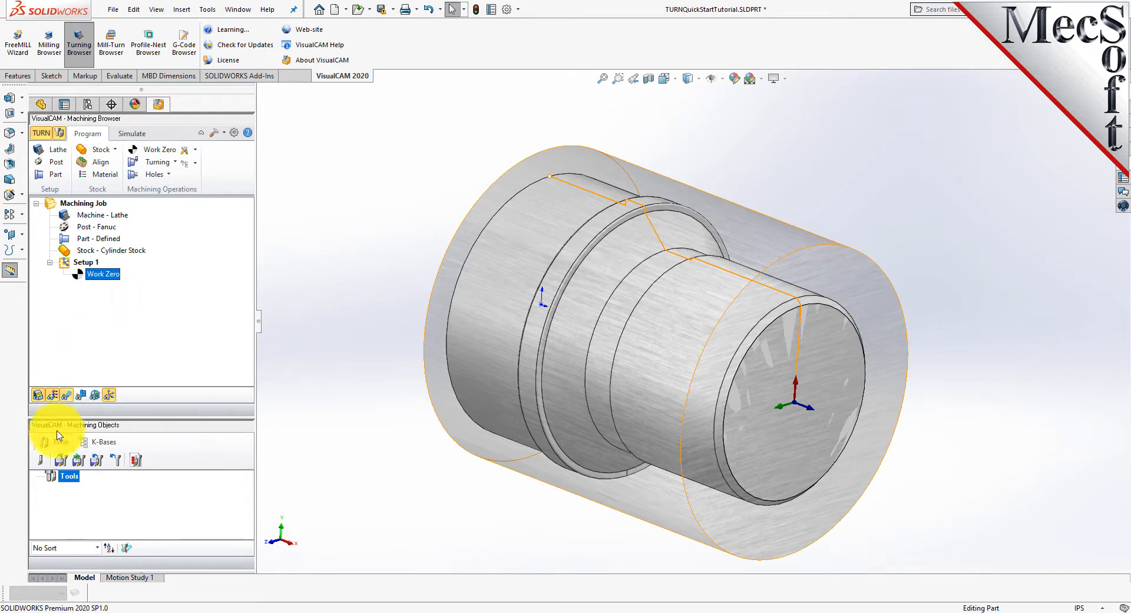
Define a diamond insert tool named Diamond Insert-OD with tip radius 0.02, tip angle 55, relief angle 20 and OD Forward orientation.
left_click(41, 461)
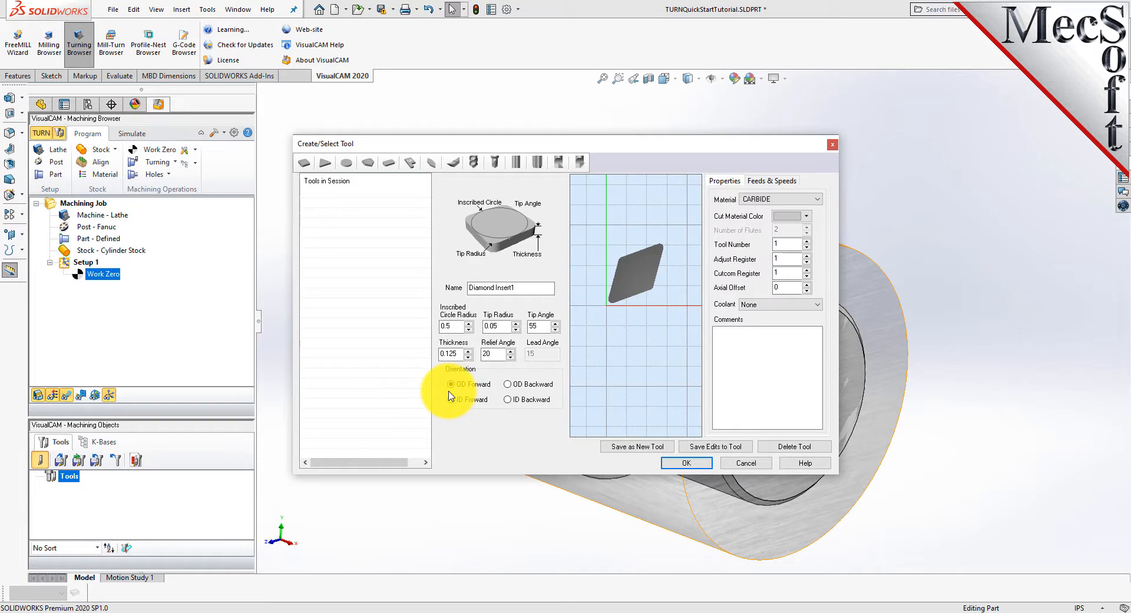
double_click(522, 286)
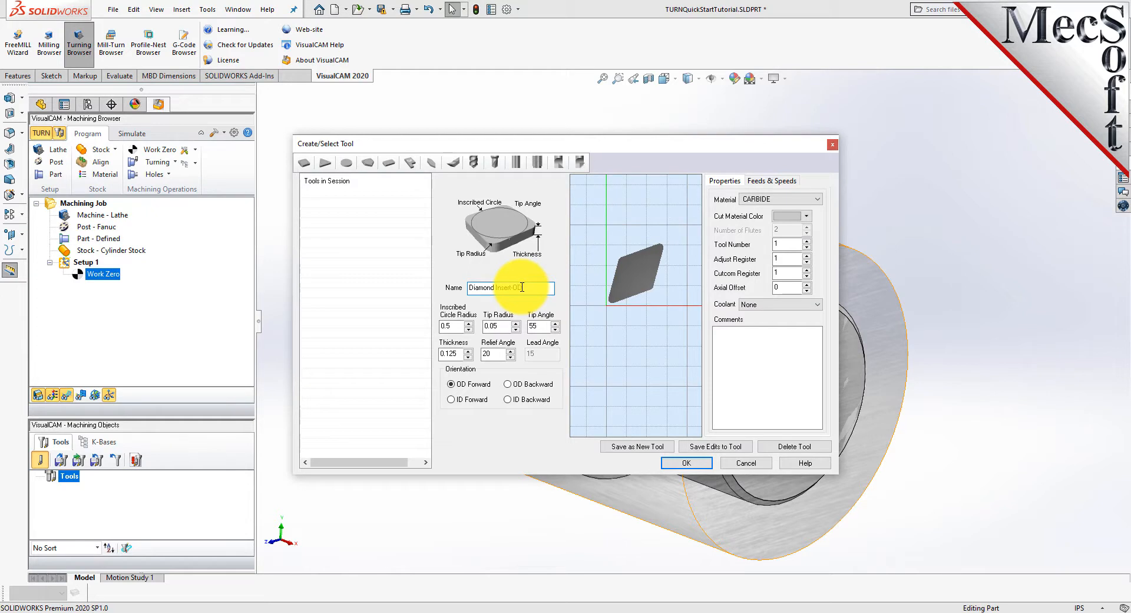
type("Insert-OD")
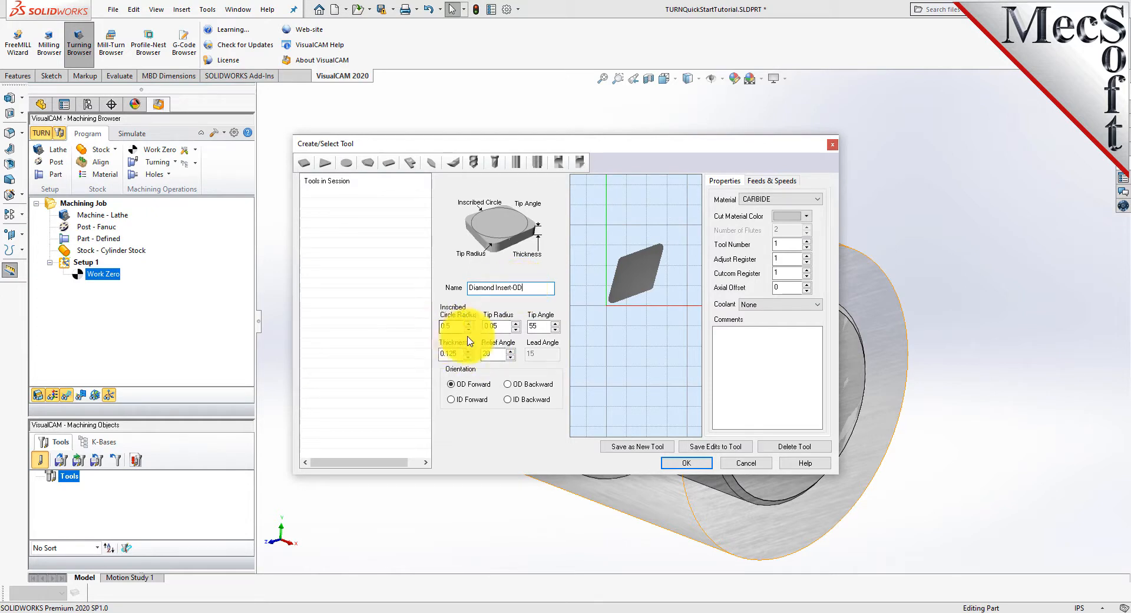
left_click(439, 325)
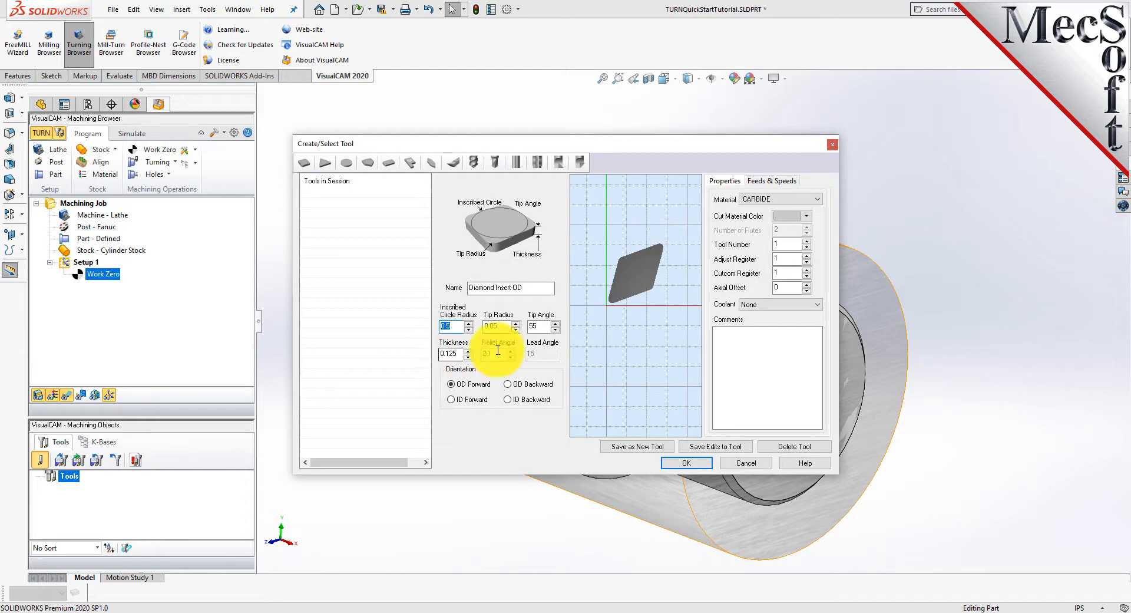
left_click_drag(505, 325, 471, 325)
type("0")
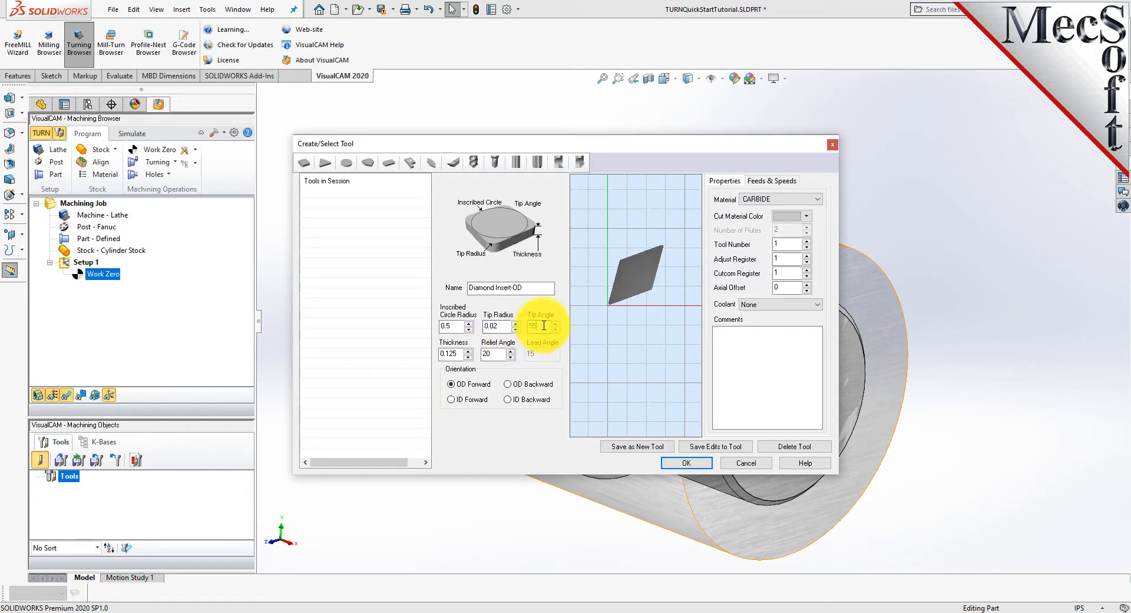
double_click(543, 325)
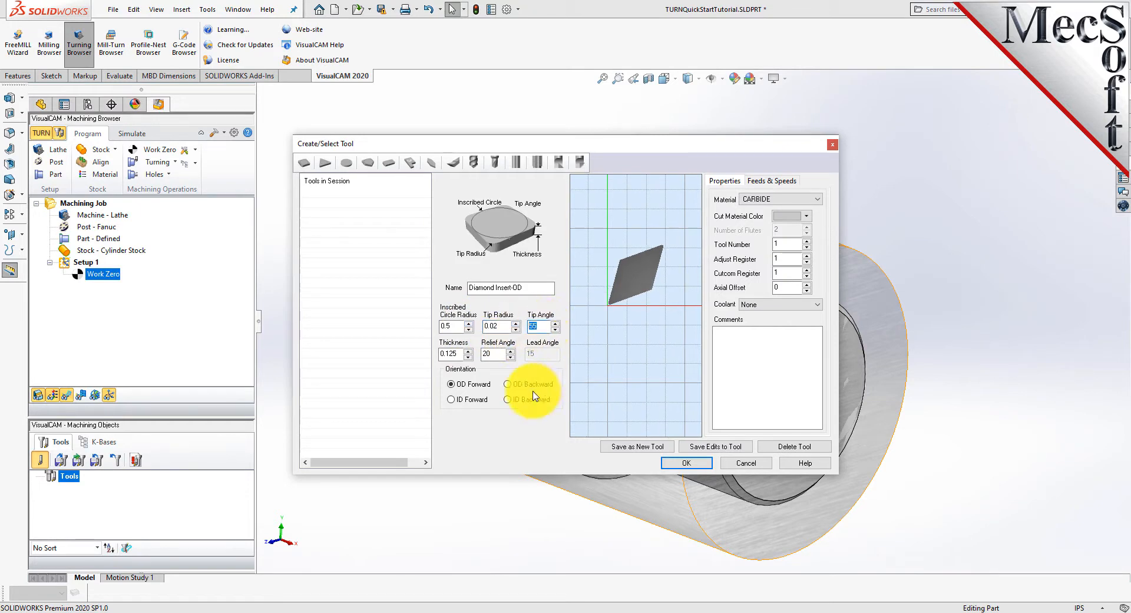
double_click(488, 354)
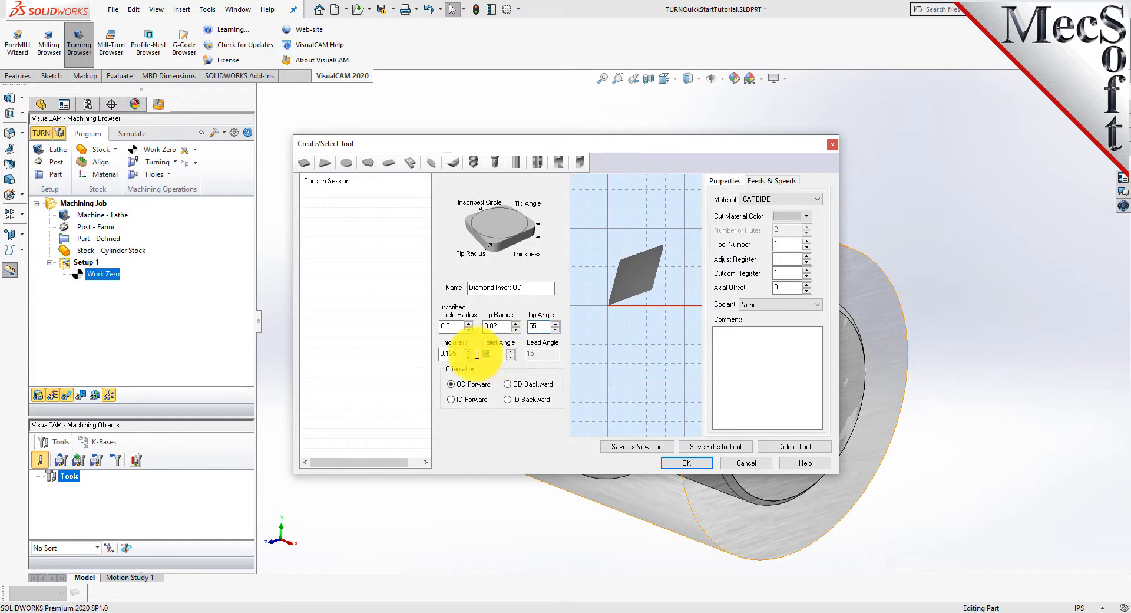
left_click(507, 384)
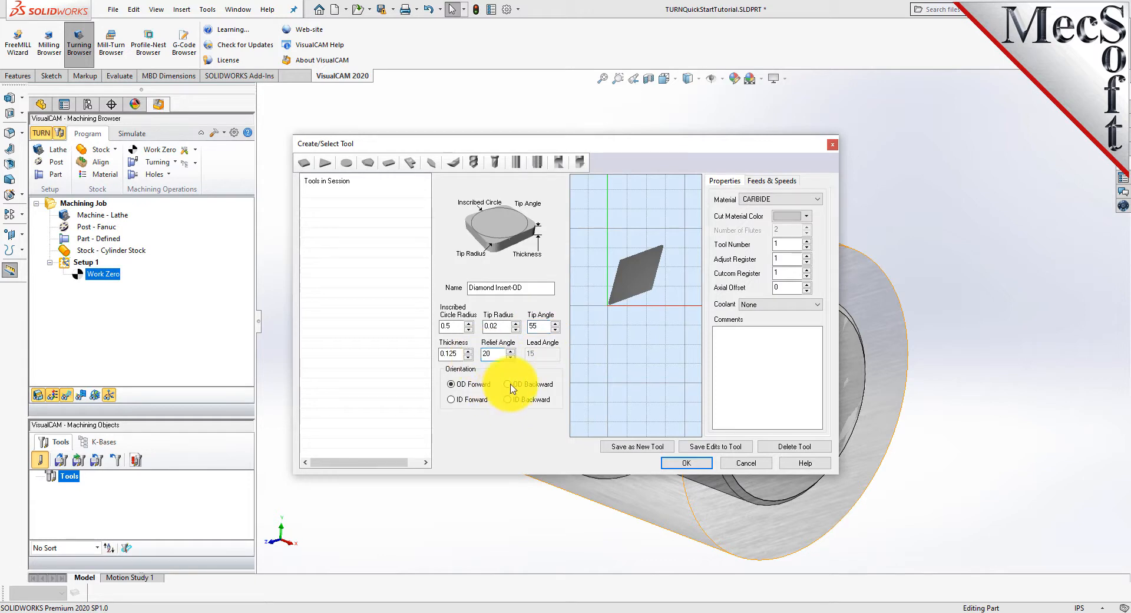
left_click(452, 386)
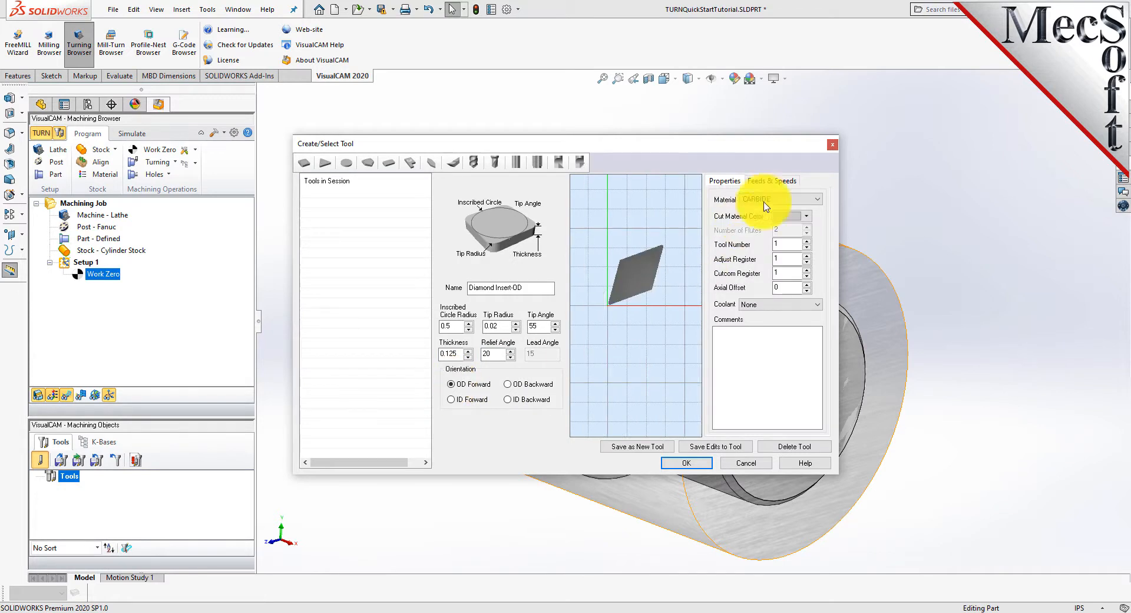
Set the tool's spindle speed to 300 RPM and its maximum speed to 350 RPM.
left_click(779, 185)
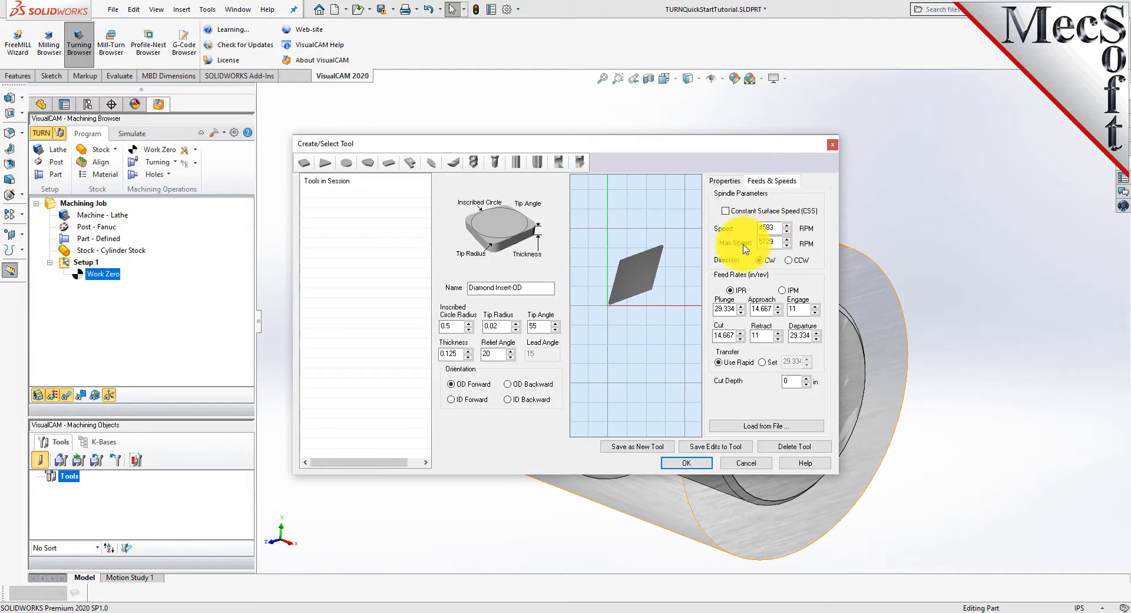
left_click_drag(779, 229, 730, 229)
type("300")
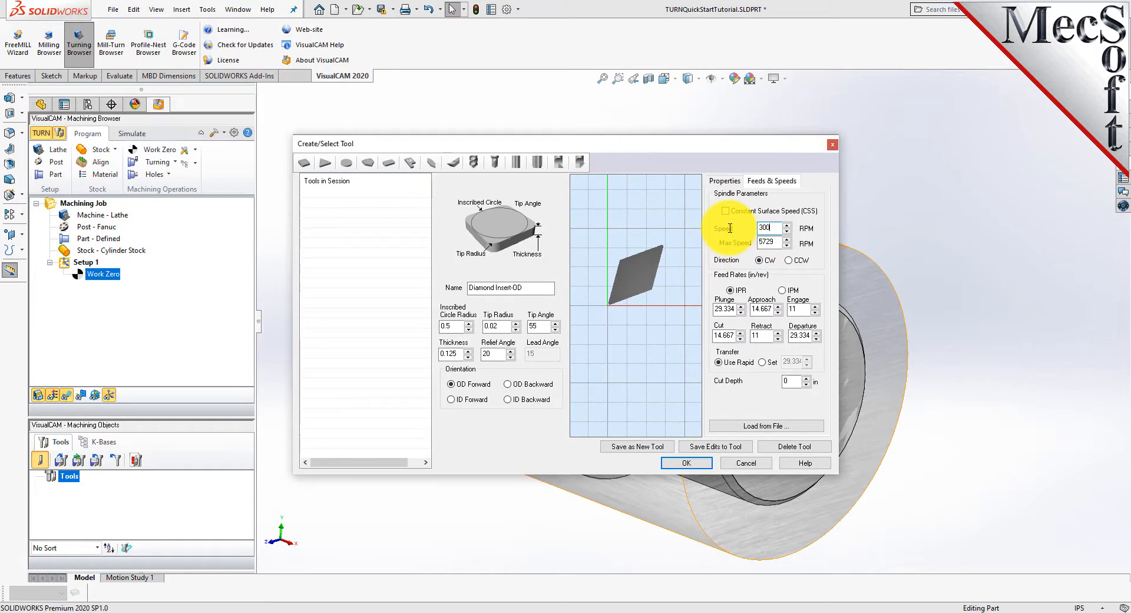
left_click_drag(774, 242, 737, 242)
type("350")
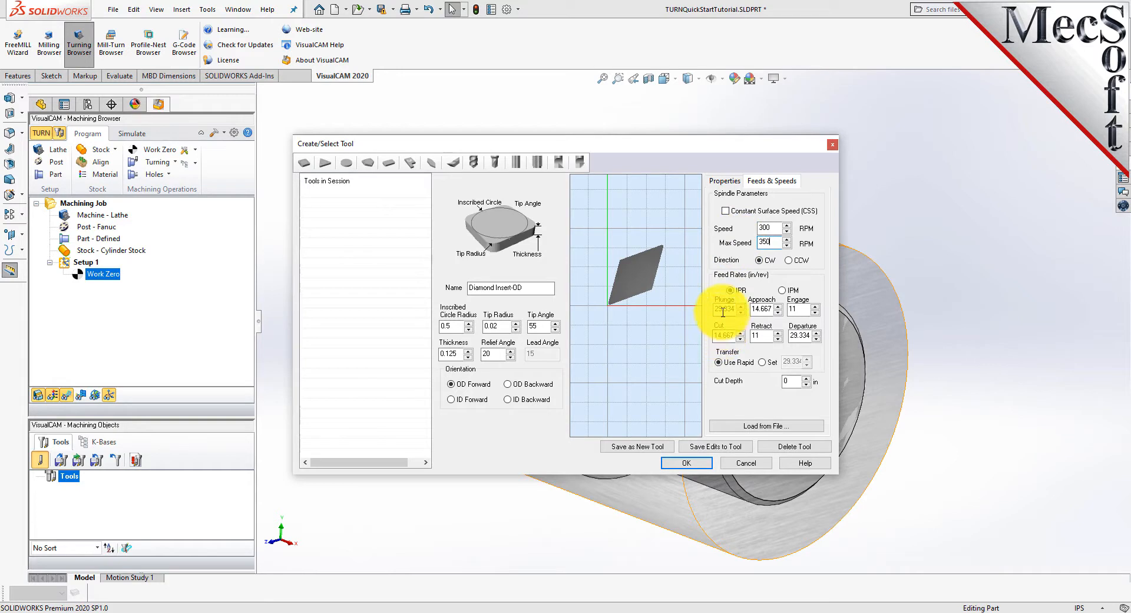
Switch the tool's feed rates to IPM and set plunge to 5, approach to 7.5 and engage to 7.5.
left_click(782, 290)
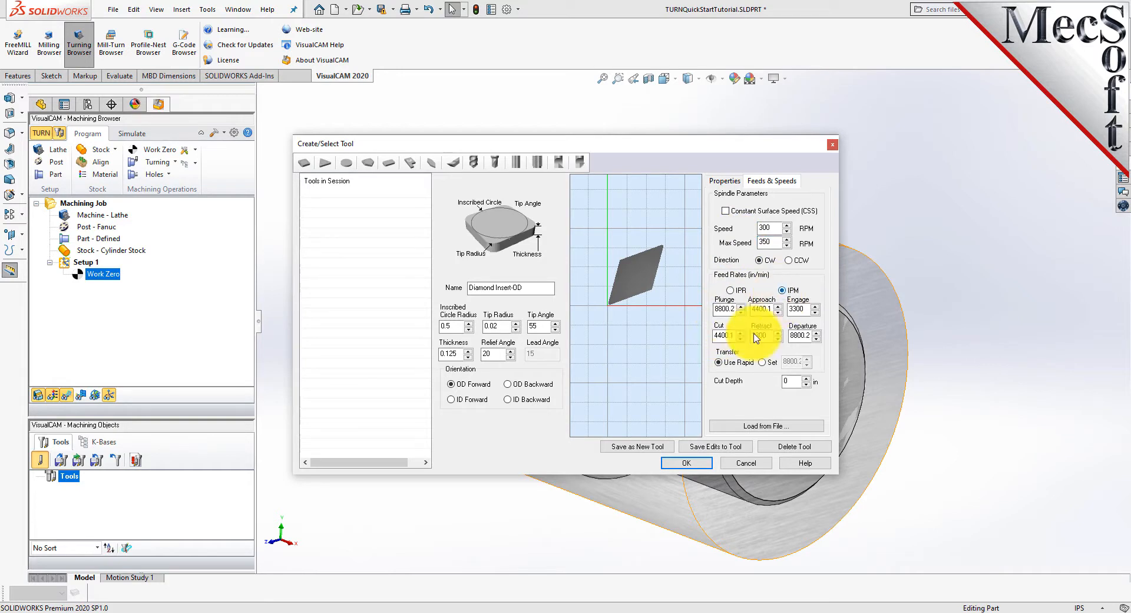
double_click(723, 310)
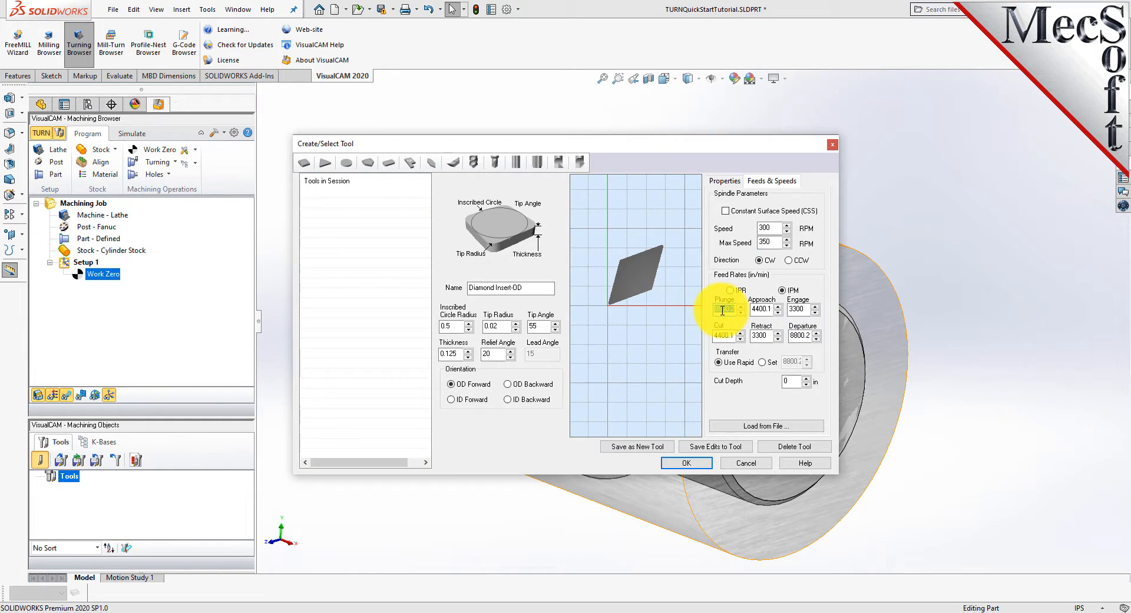
type("5")
double_click(761, 309)
type("7.5")
double_click(795, 309)
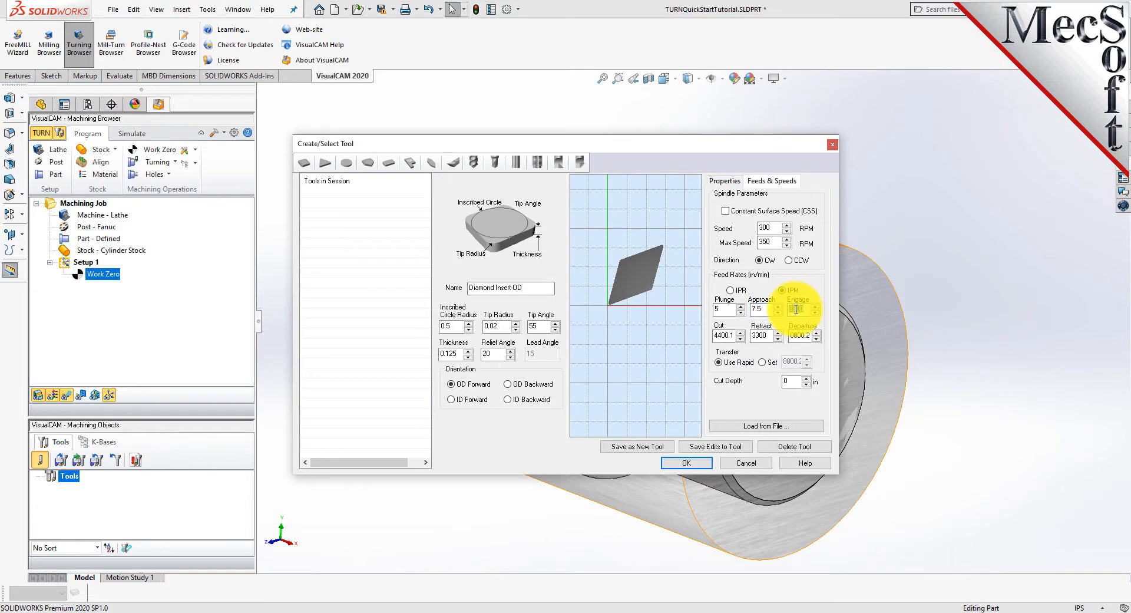
type("7.5")
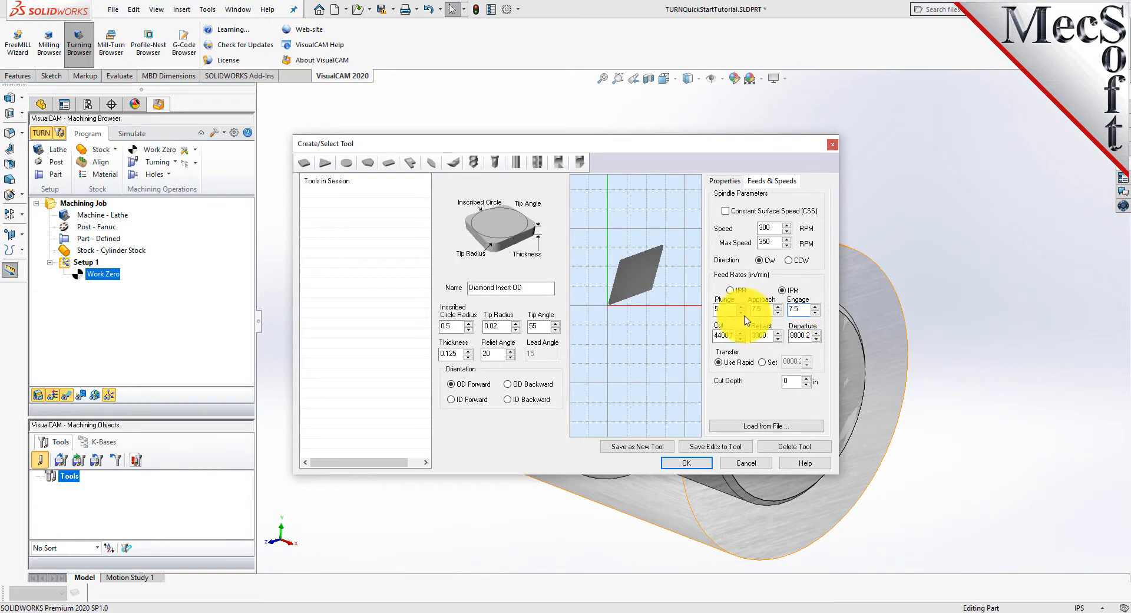
Set the tool's cut feed rate to 10, retract to 15 and departure to 15.
double_click(721, 334)
type("1")
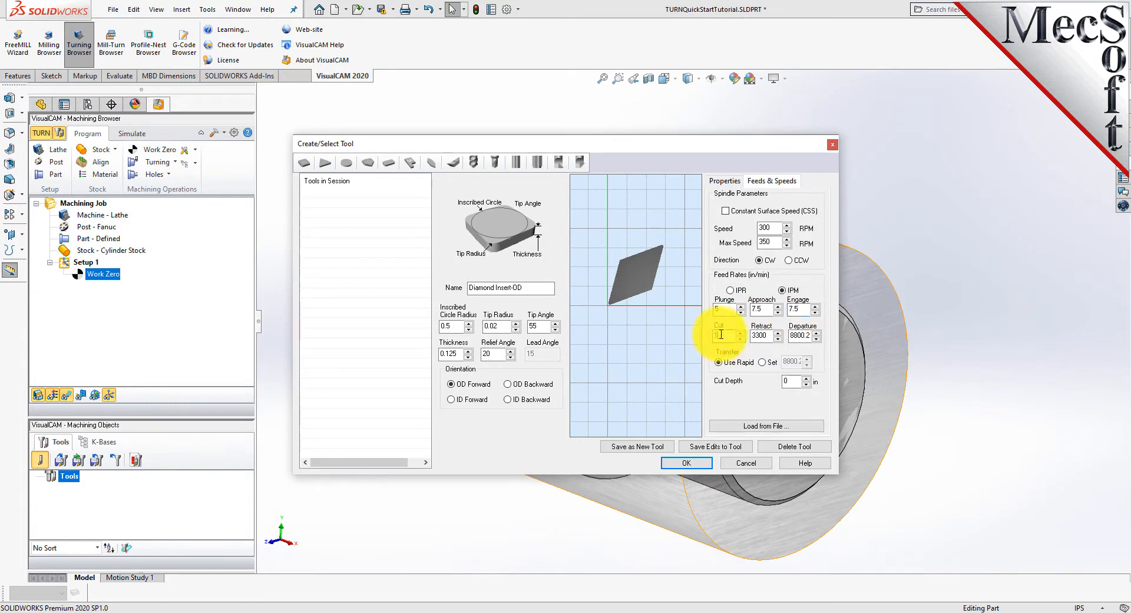
type("0")
double_click(761, 336)
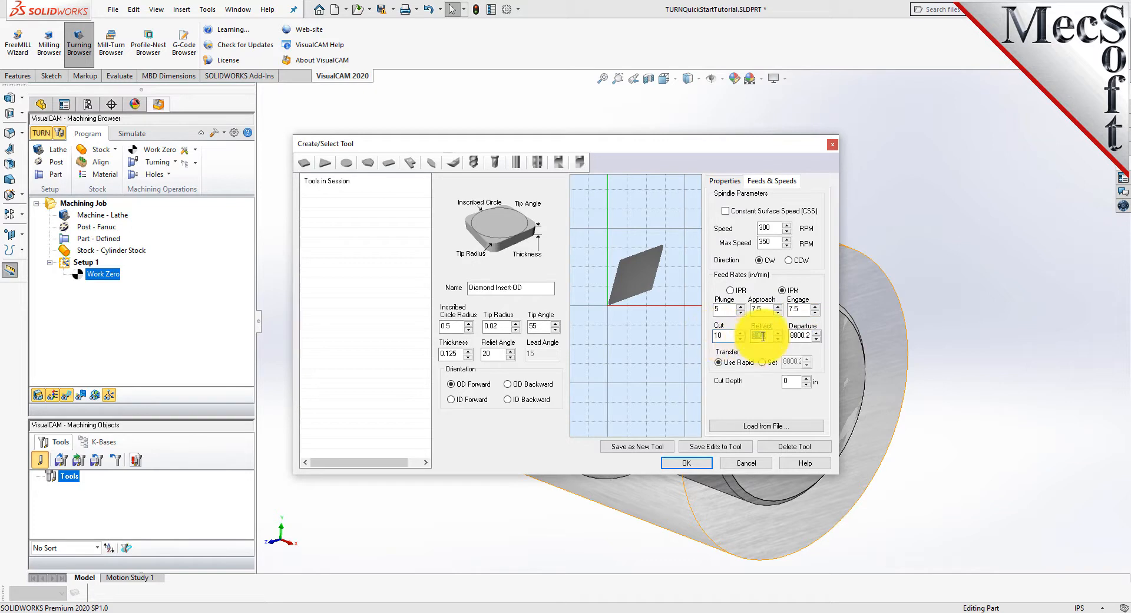
type("15")
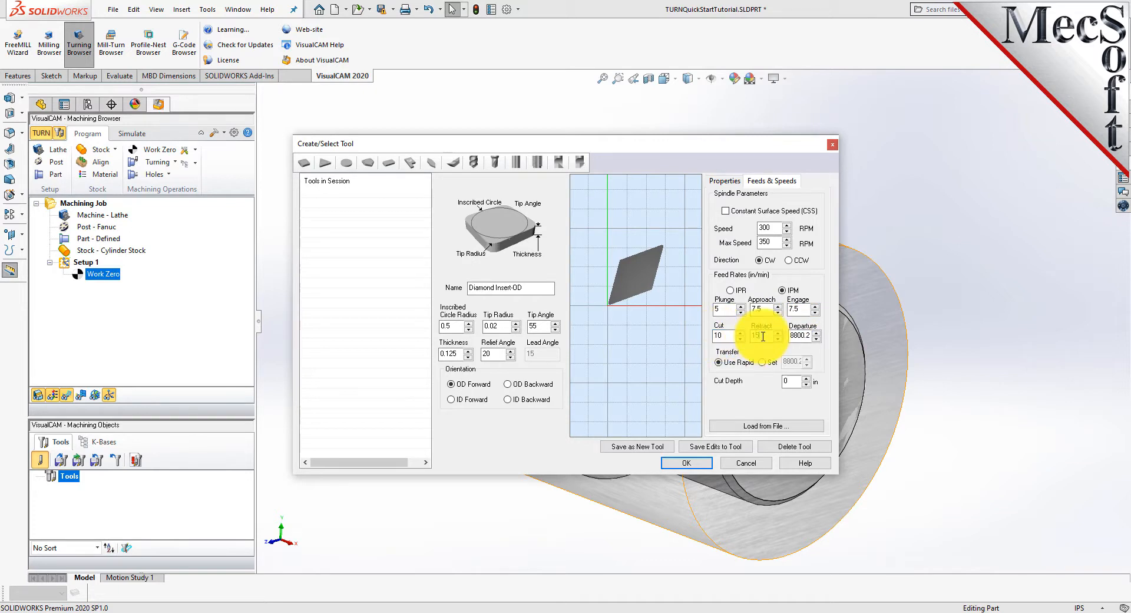
double_click(796, 335)
type("15")
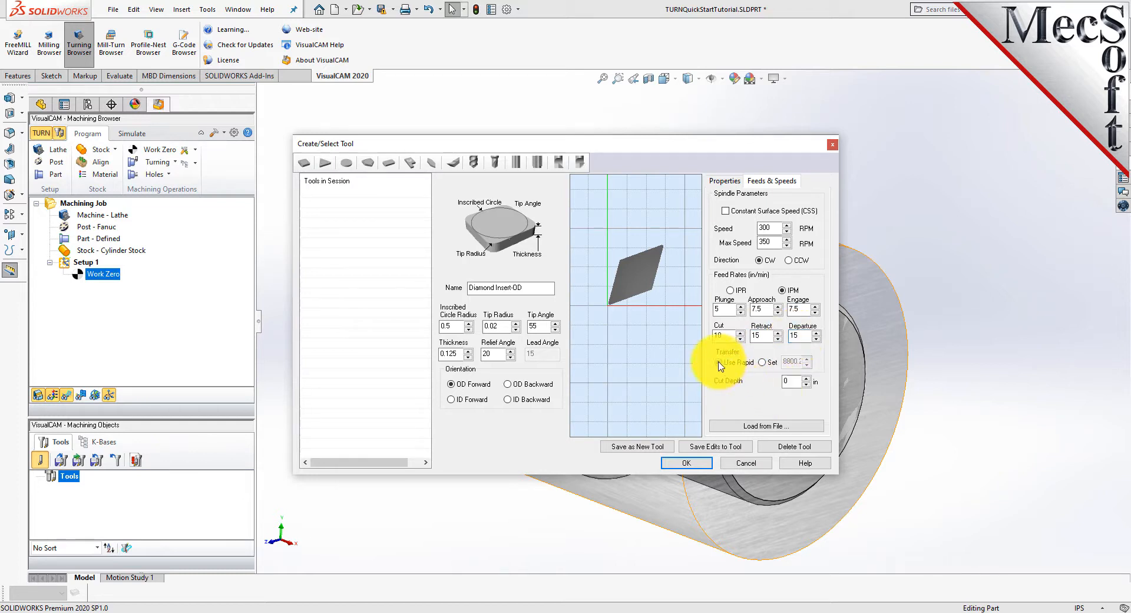
Save Diamond Insert-OD as a new tool in the session and close the tool definition.
left_click(642, 448)
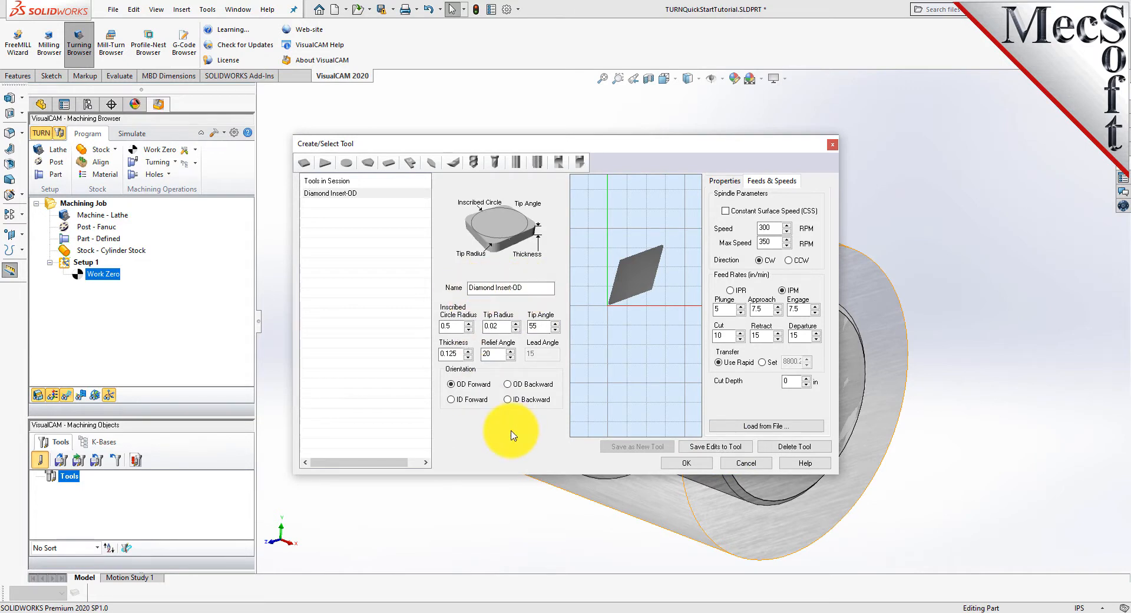
left_click(339, 194)
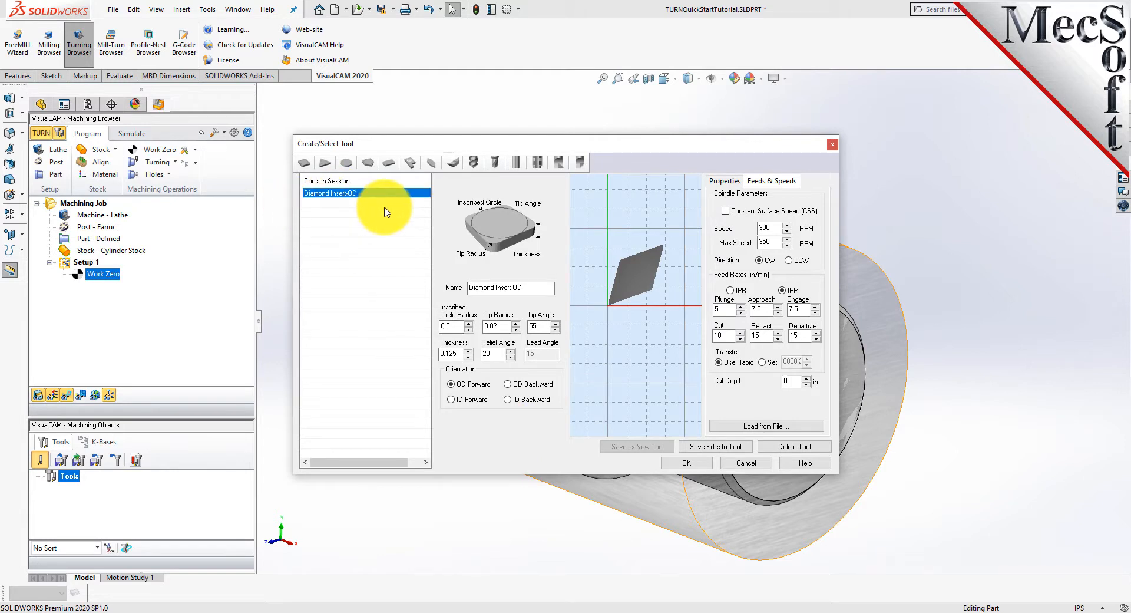
left_click(686, 464)
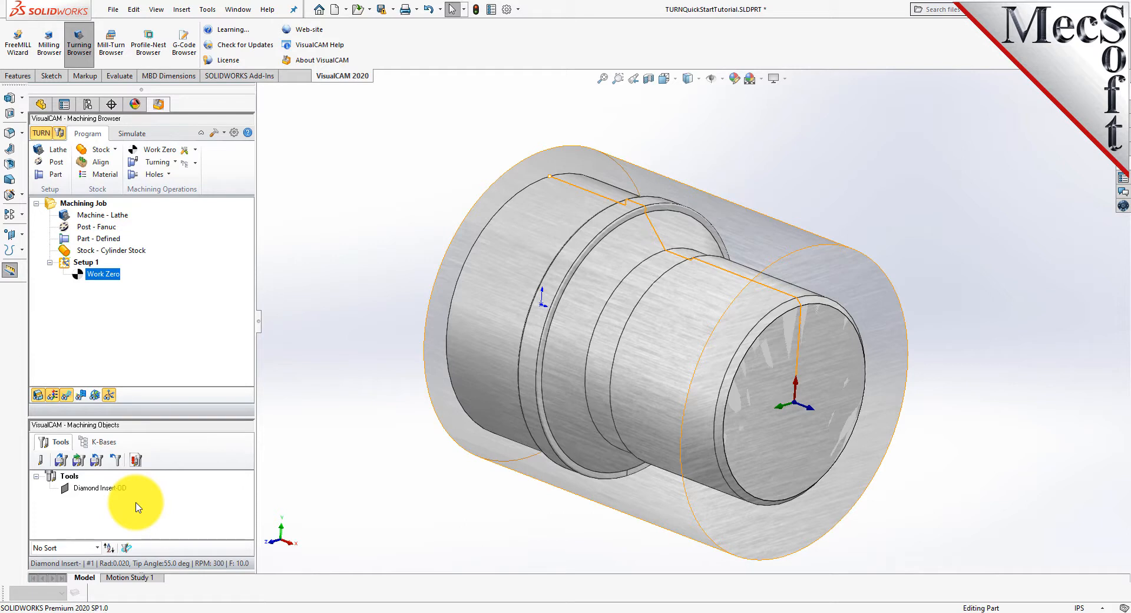
Start a Turn Roughing operation with Diamond Insert-OD and load its feeds and speeds from the tool.
left_click(173, 161)
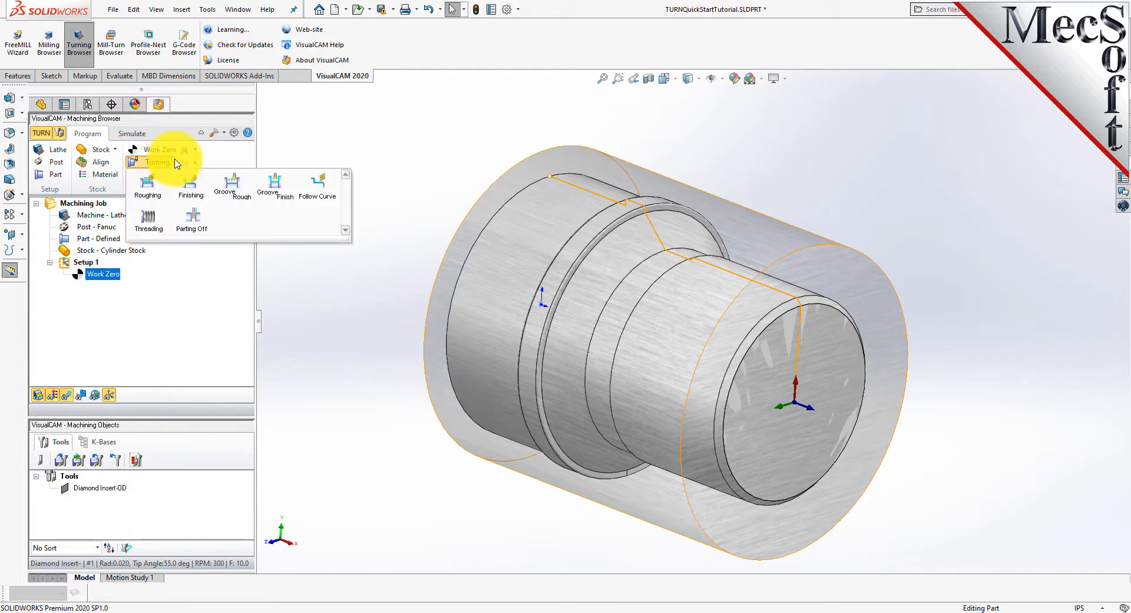
left_click(165, 204)
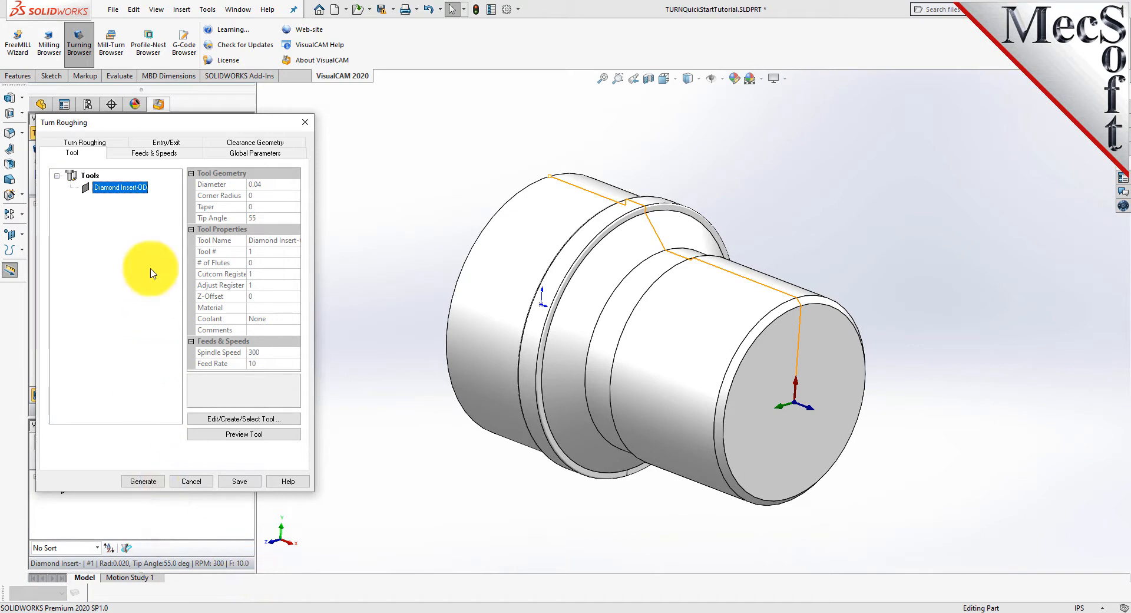
left_click(173, 154)
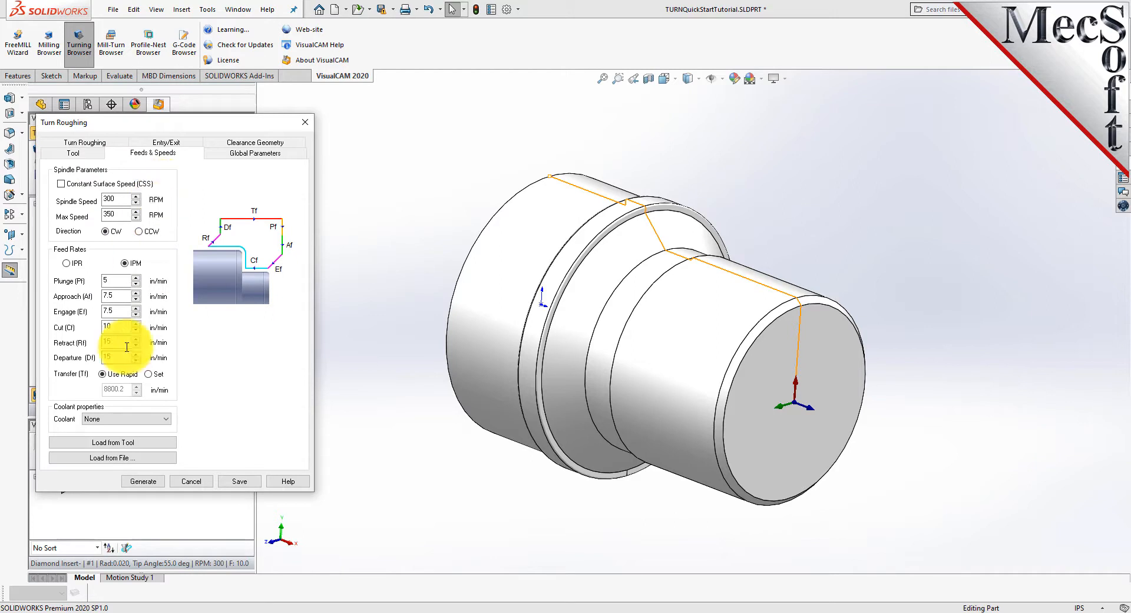
left_click(147, 446)
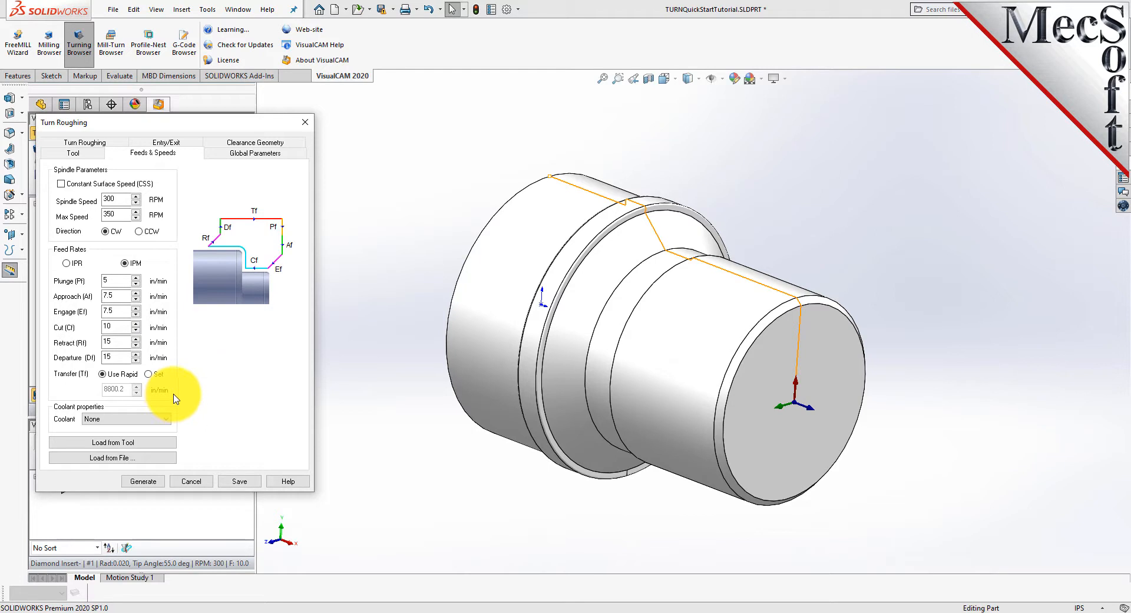
Set the roughing operation's cut transfer to Clearance Plane while keeping automatic clearance.
left_click(259, 143)
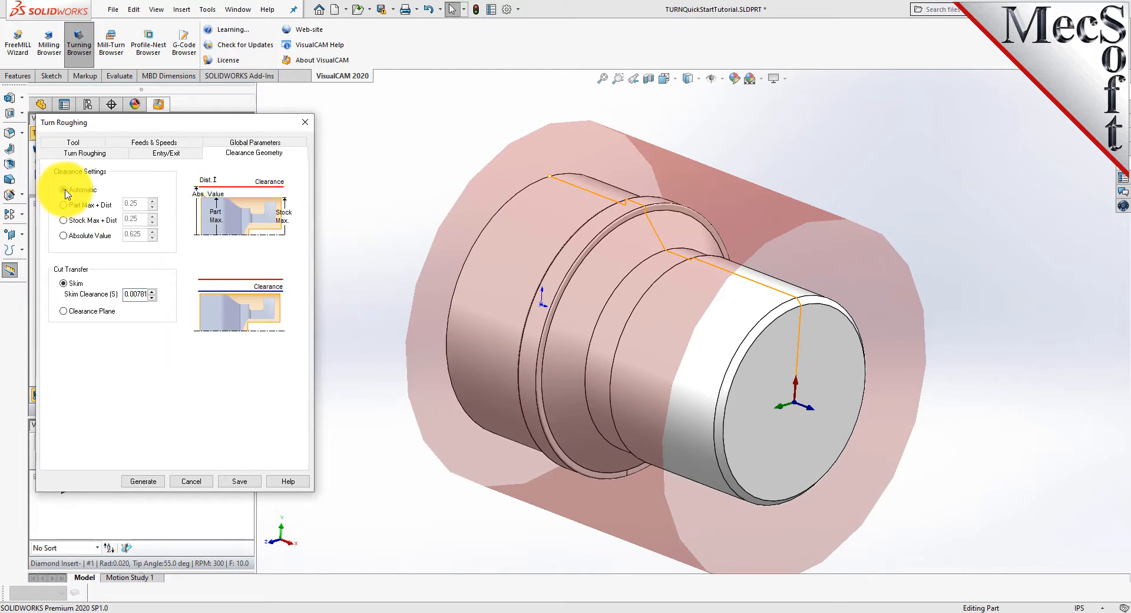
left_click(63, 311)
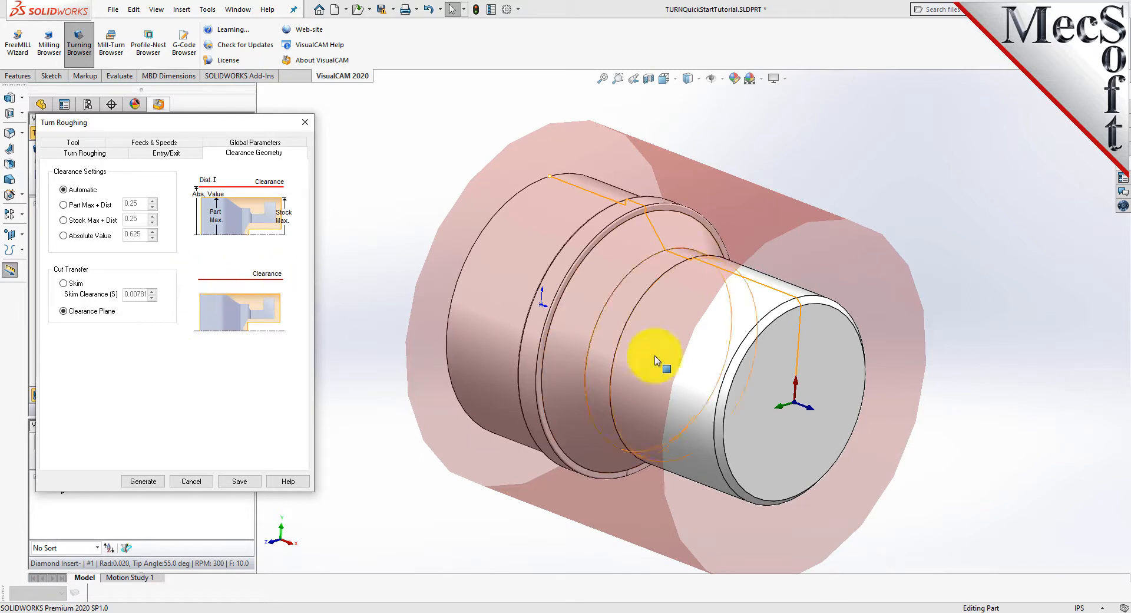
middle_click_drag(719, 293, 747, 362)
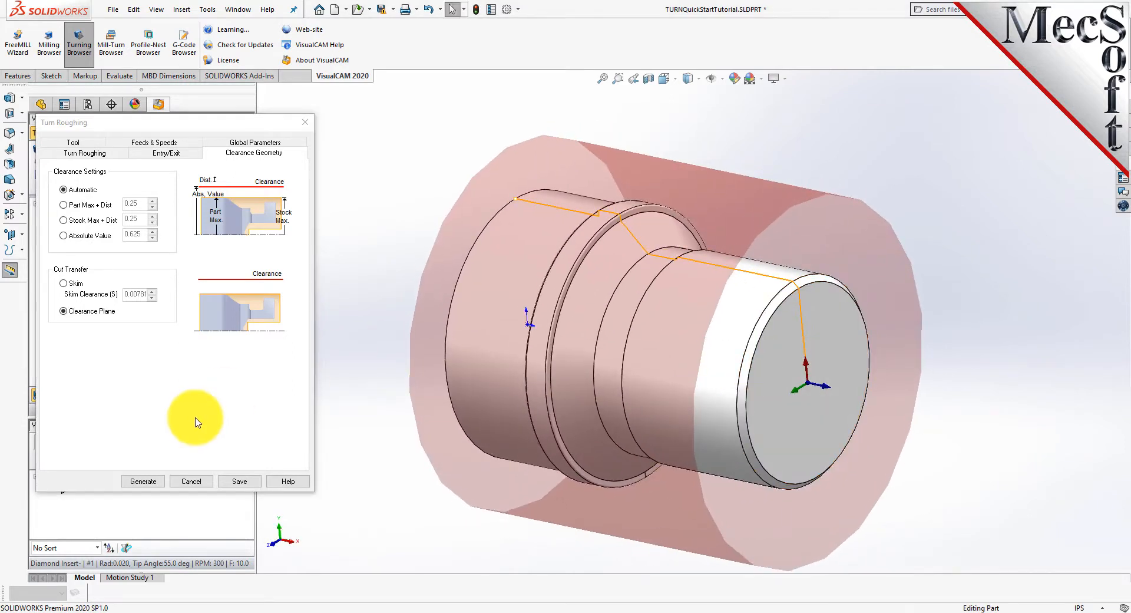
Set the roughing global parameters to an Outer Diameter approach with 0.01 stock.
left_click(268, 143)
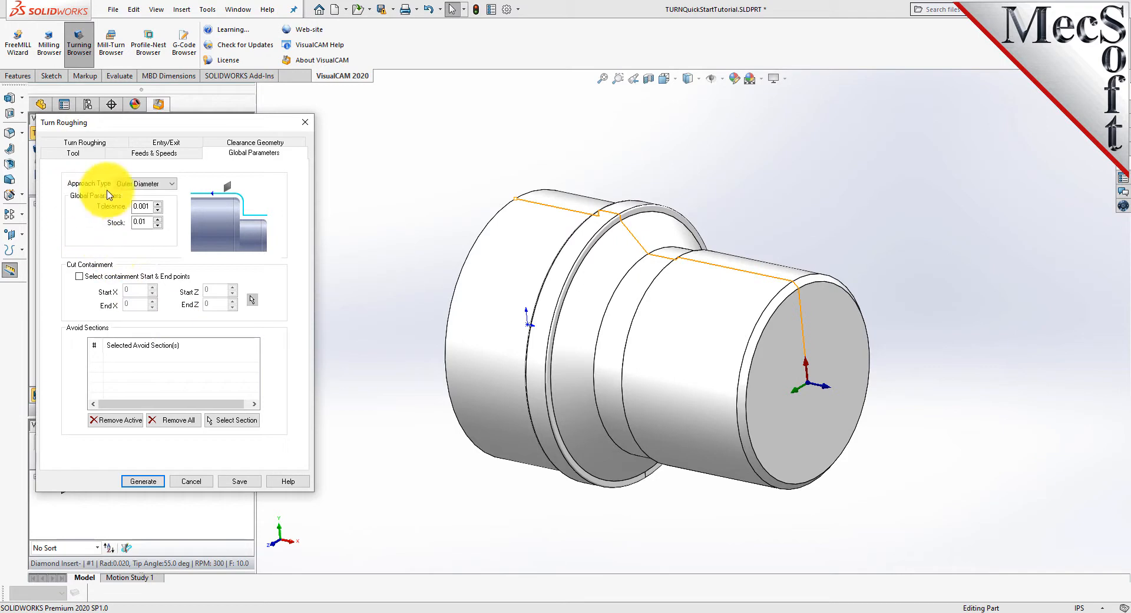
left_click(169, 183)
left_click(166, 193)
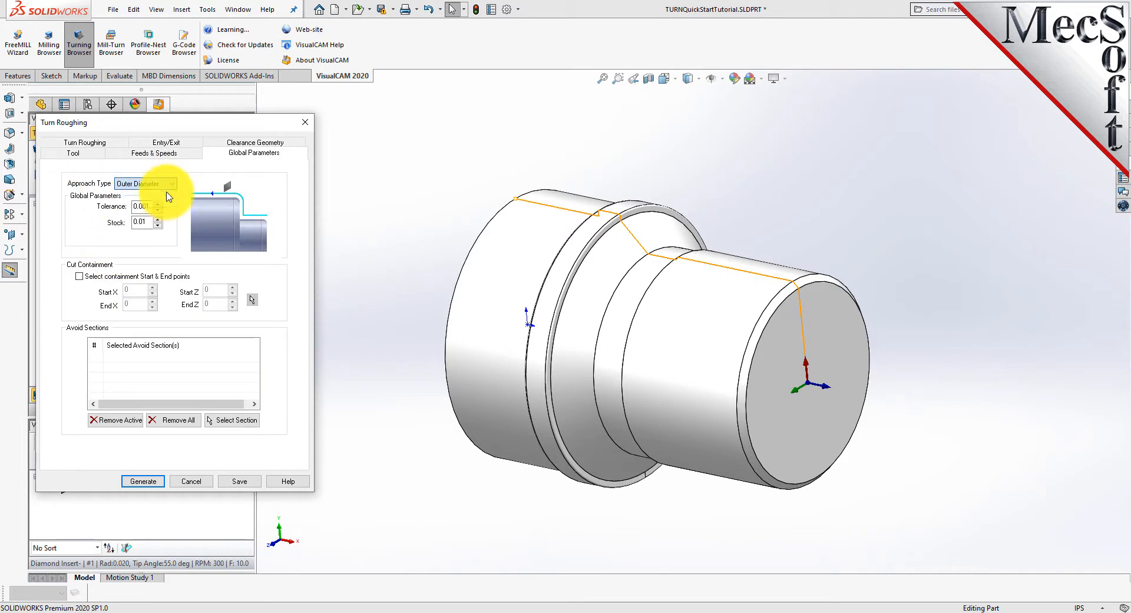
double_click(149, 219)
type("0.01")
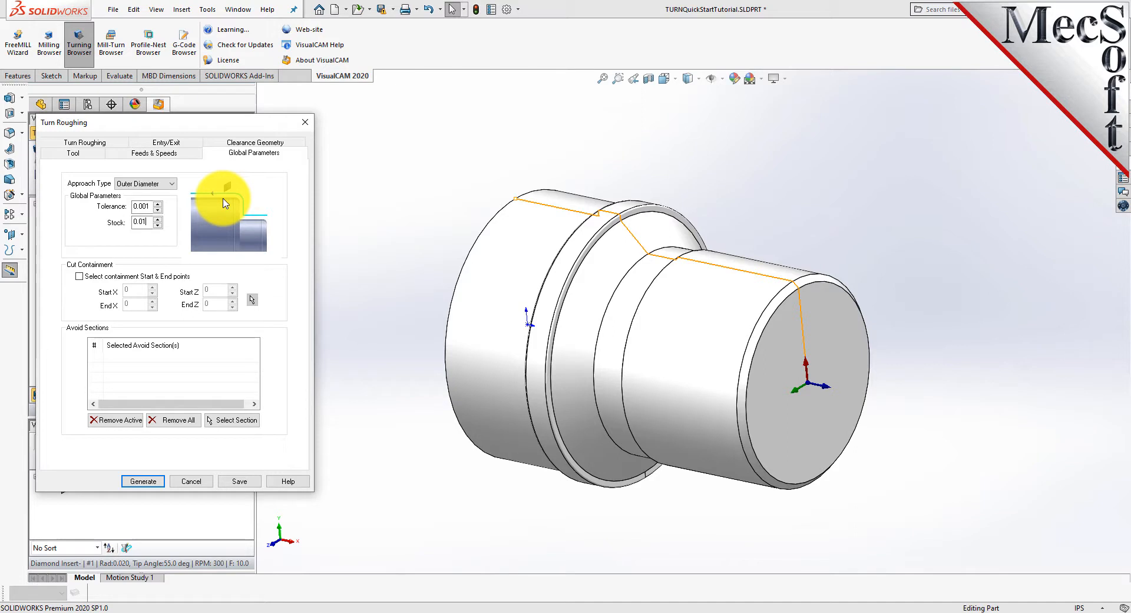
Use linear cuts without a final cleanup pass for roughing, with a depth-per-cut distance of 0.0625.
left_click(101, 143)
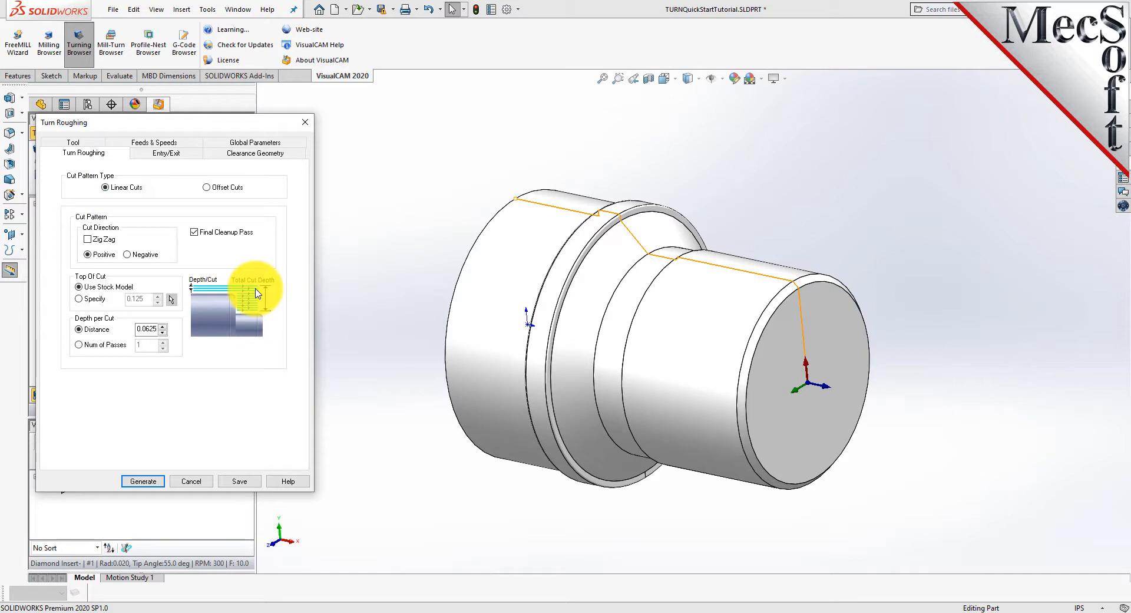
left_click(206, 187)
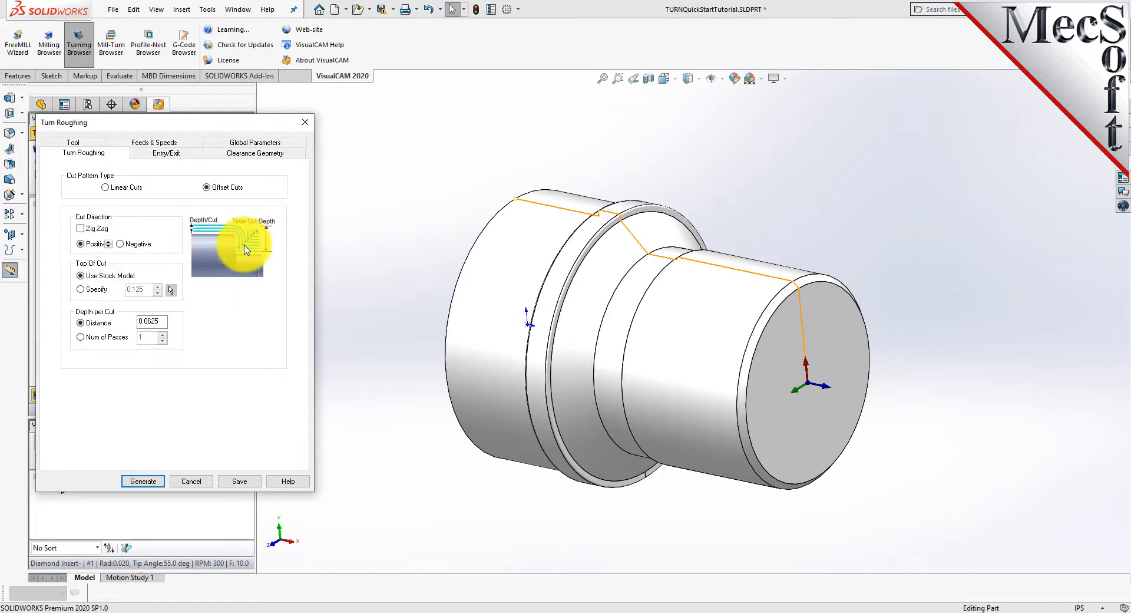
left_click(106, 188)
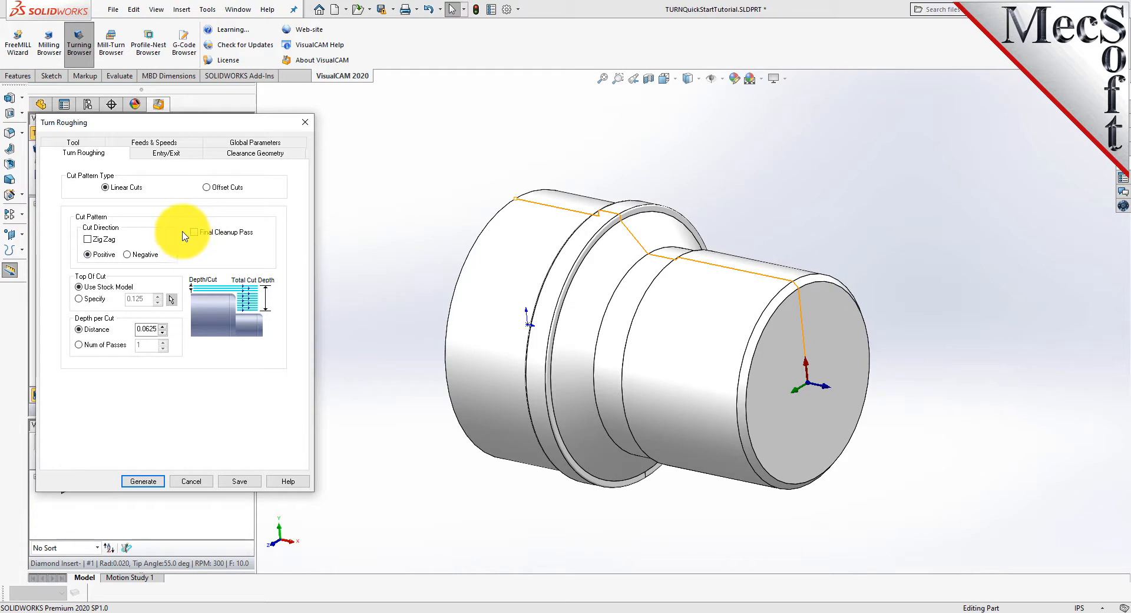
double_click(144, 329)
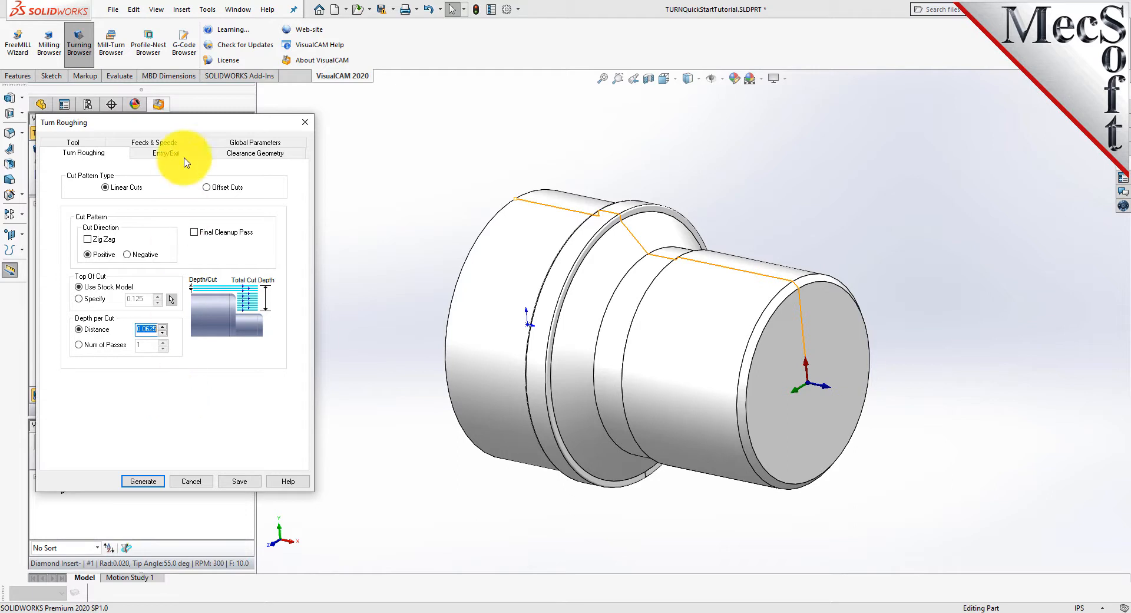
Set the roughing entry's approach motion length to 0.025 and enter a new engage motion length.
left_click(167, 152)
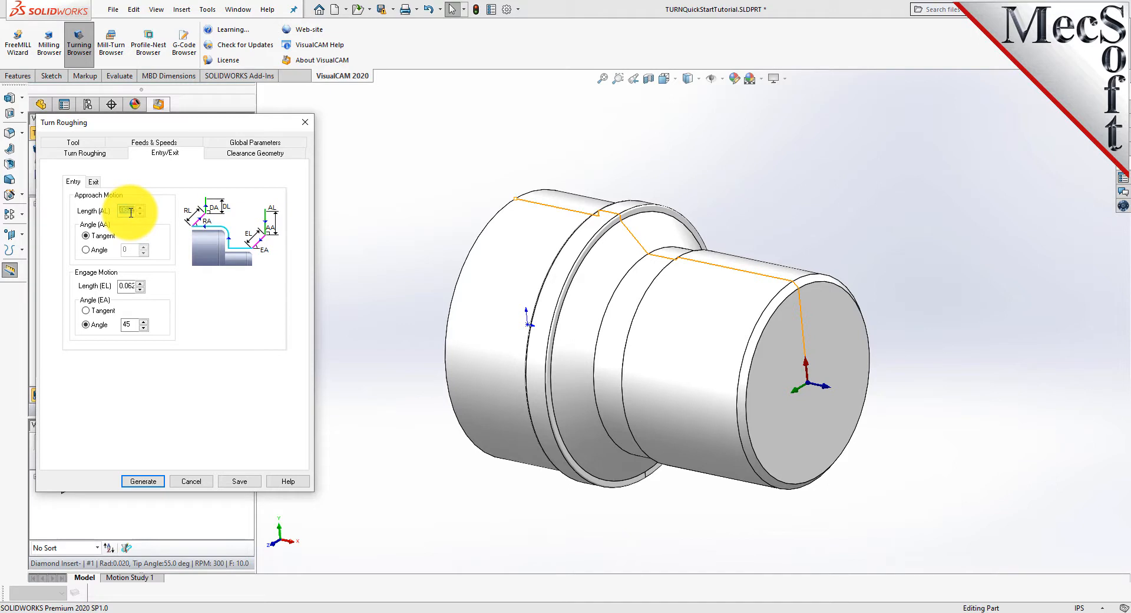
type("0")
double_click(128, 285)
type("0.025")
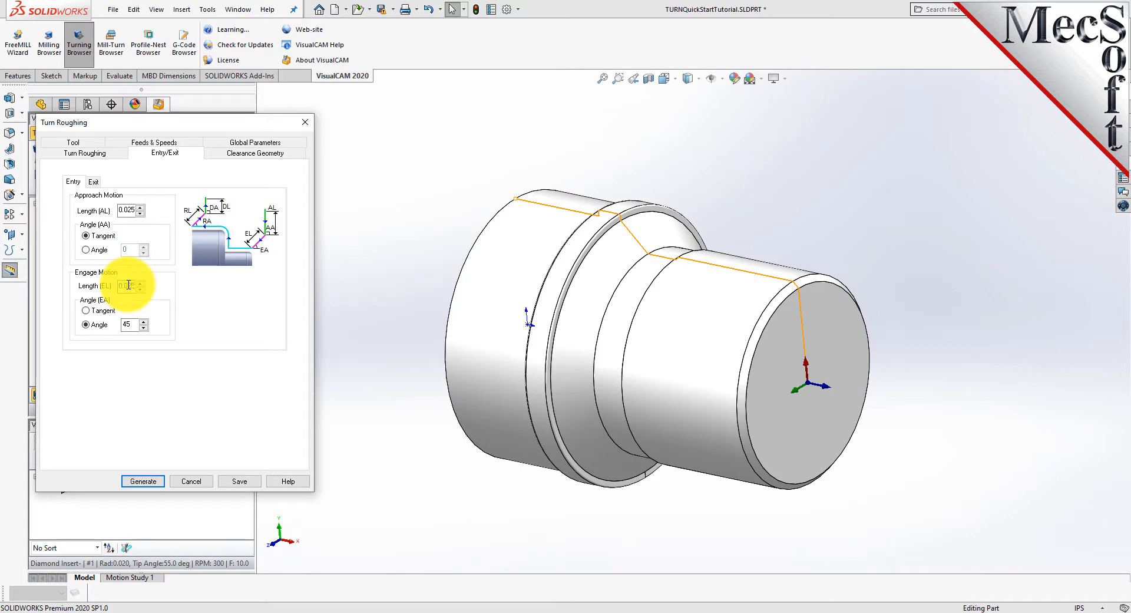
Set the exit's retract motion length to 0.025, enter a new depart motion length, and generate the roughing toolpath.
left_click(93, 182)
double_click(127, 210)
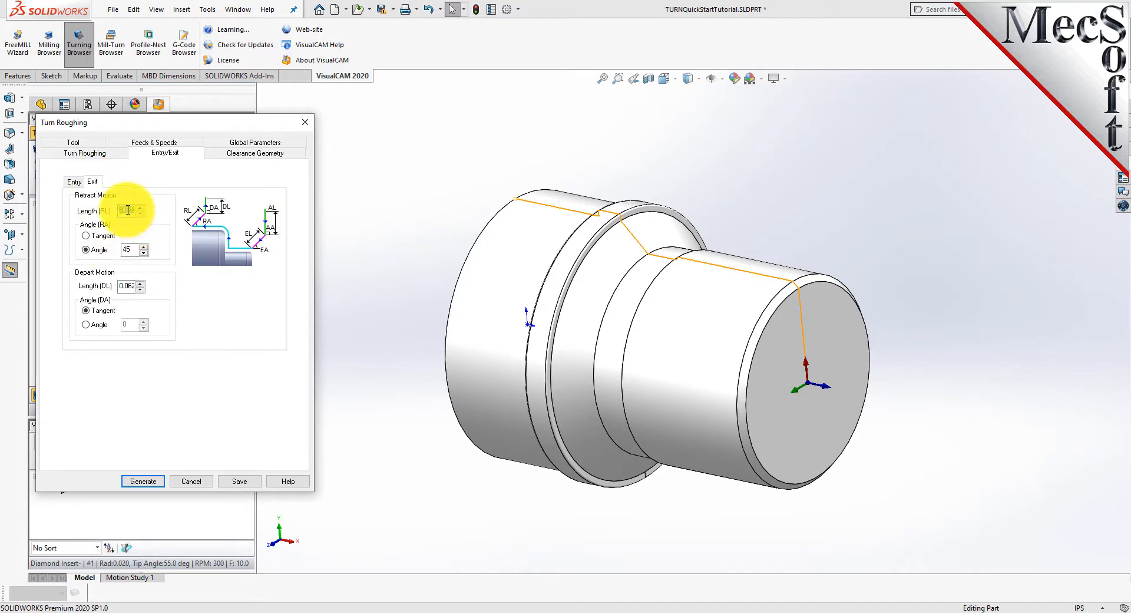
type("0.025")
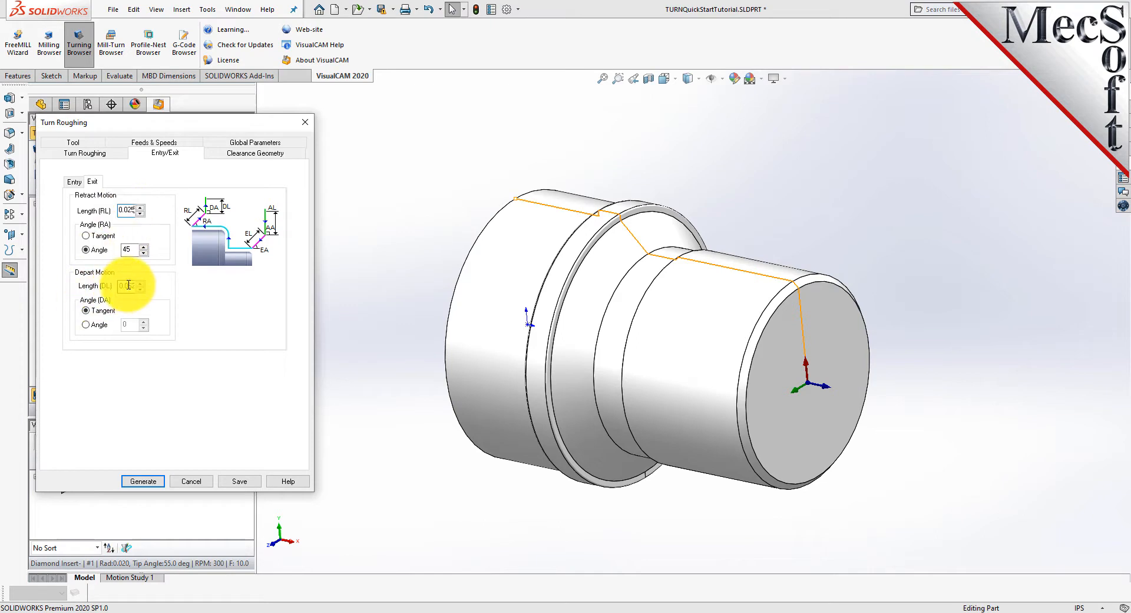
double_click(128, 285)
type("0")
left_click(145, 480)
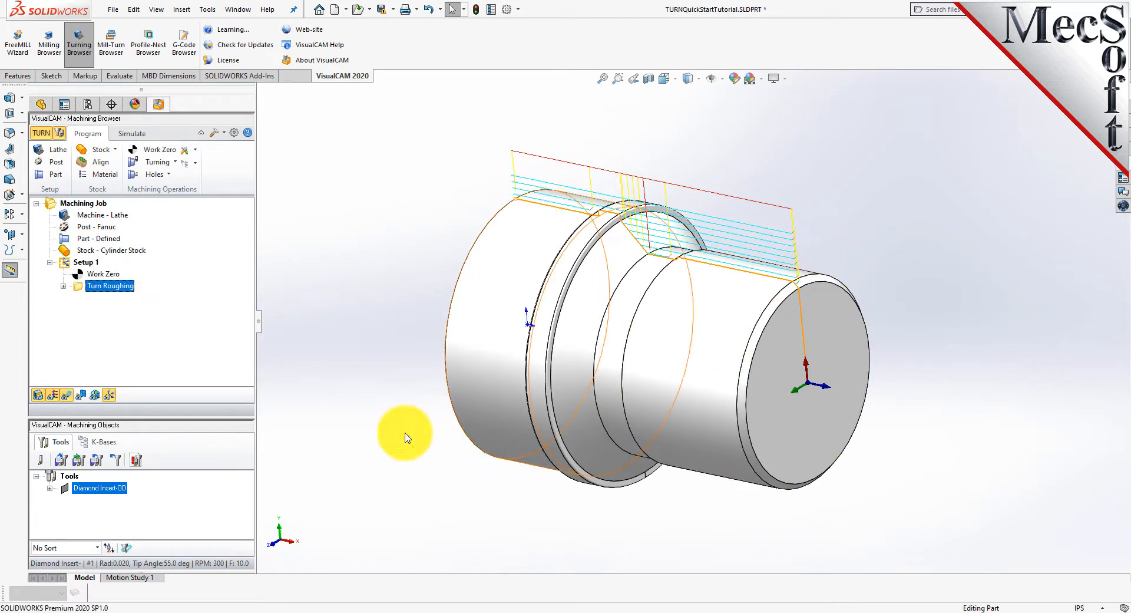
Toggle the toolpath display off and on, and examine the roughing passes along the part.
left_click(66, 396)
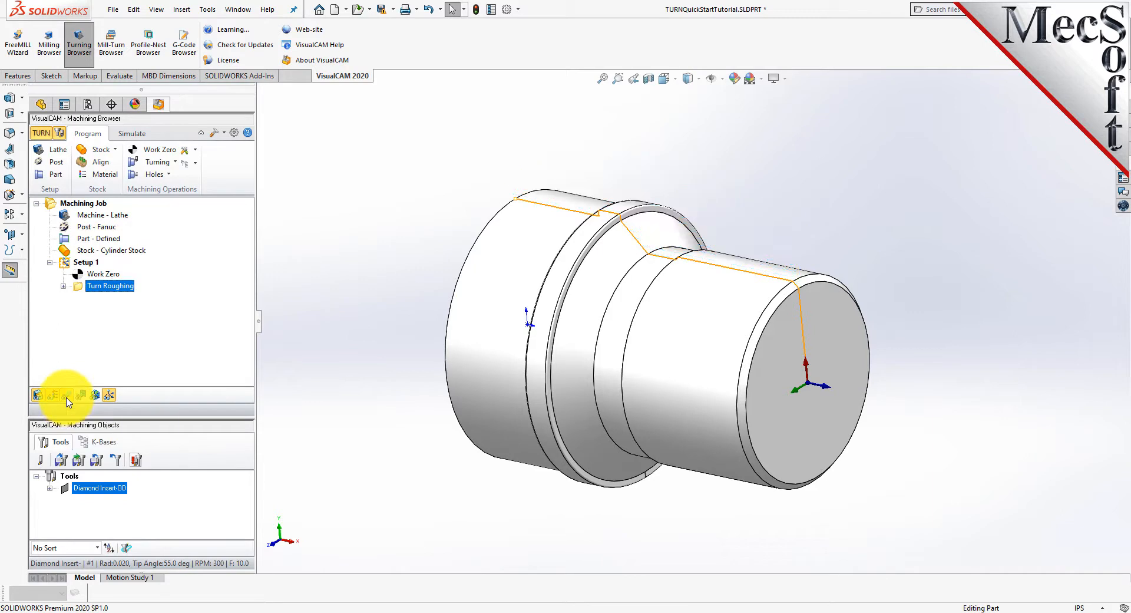
left_click(66, 397)
left_click(66, 397)
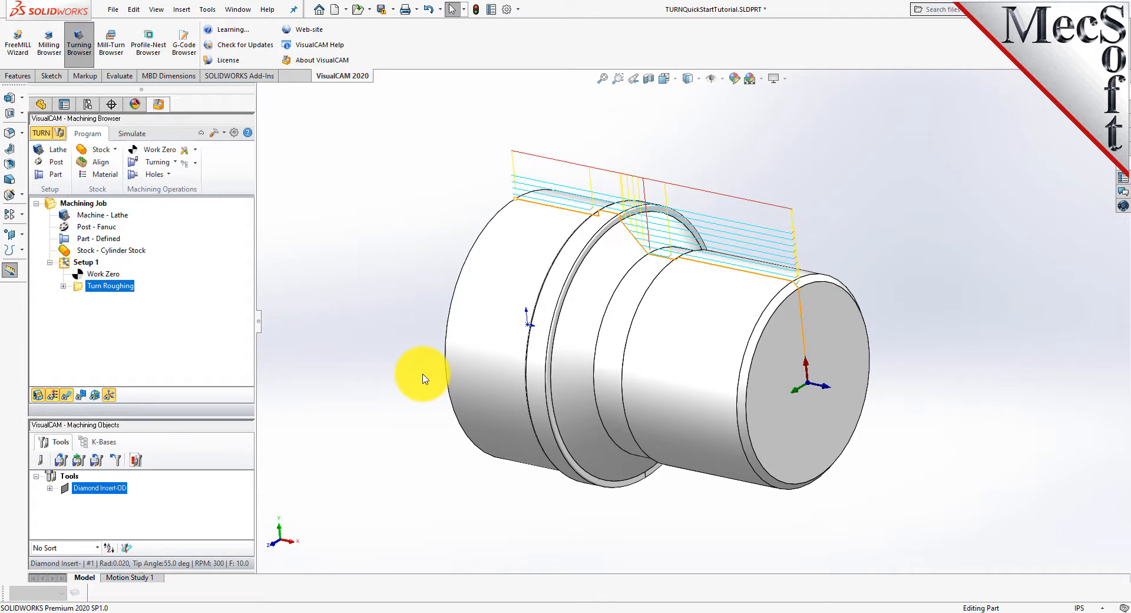
middle_click_drag(613, 302, 626, 383)
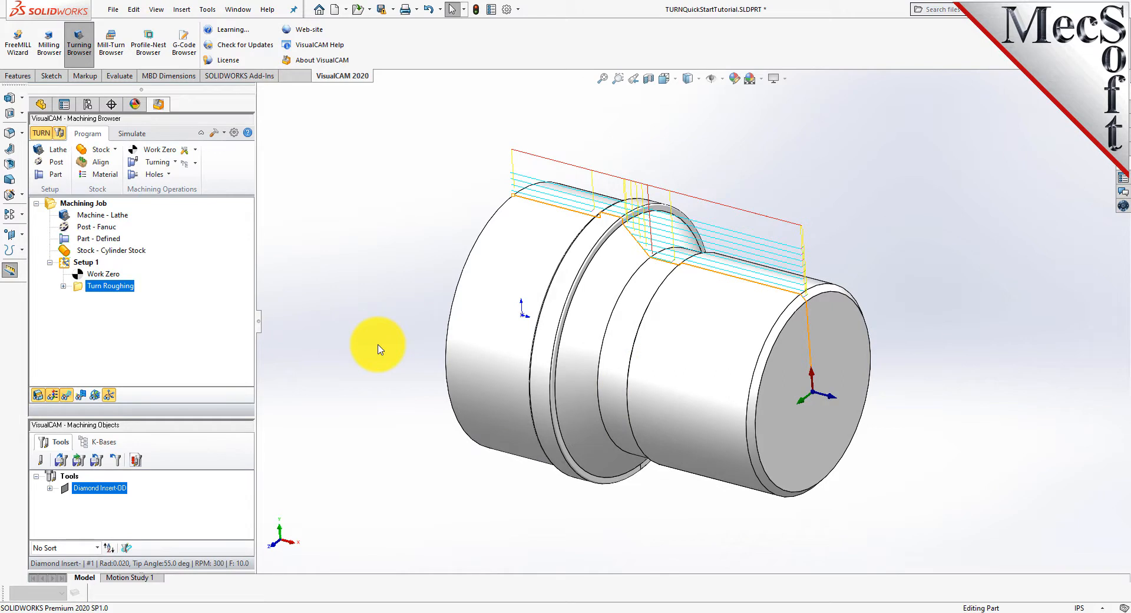
Set the simulation display mode to 3 Quarter in the simulation preferences.
left_click(135, 133)
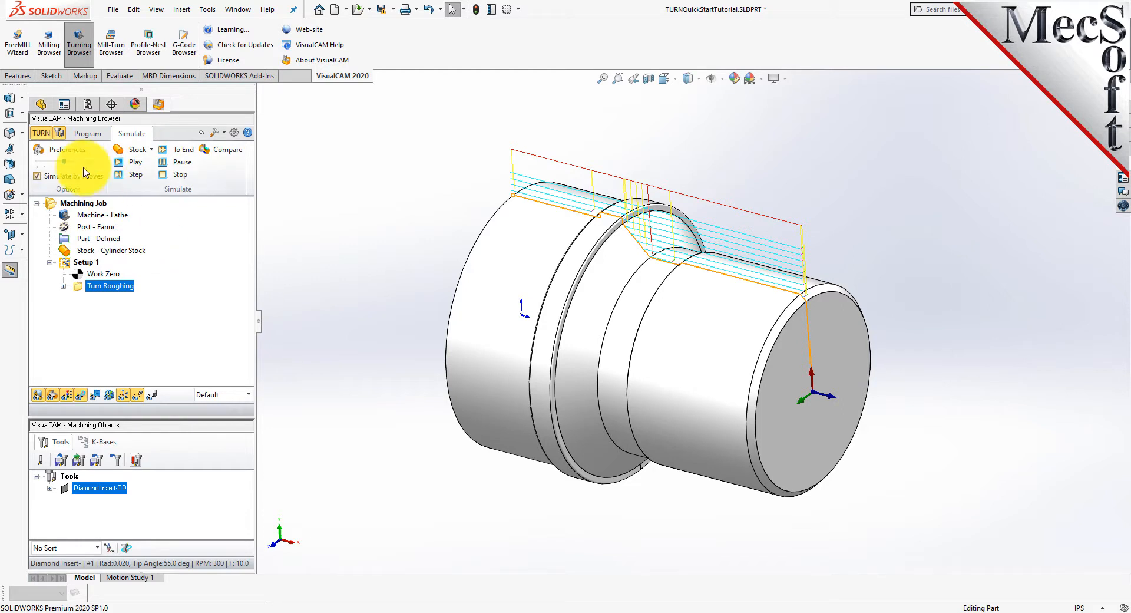
left_click(75, 153)
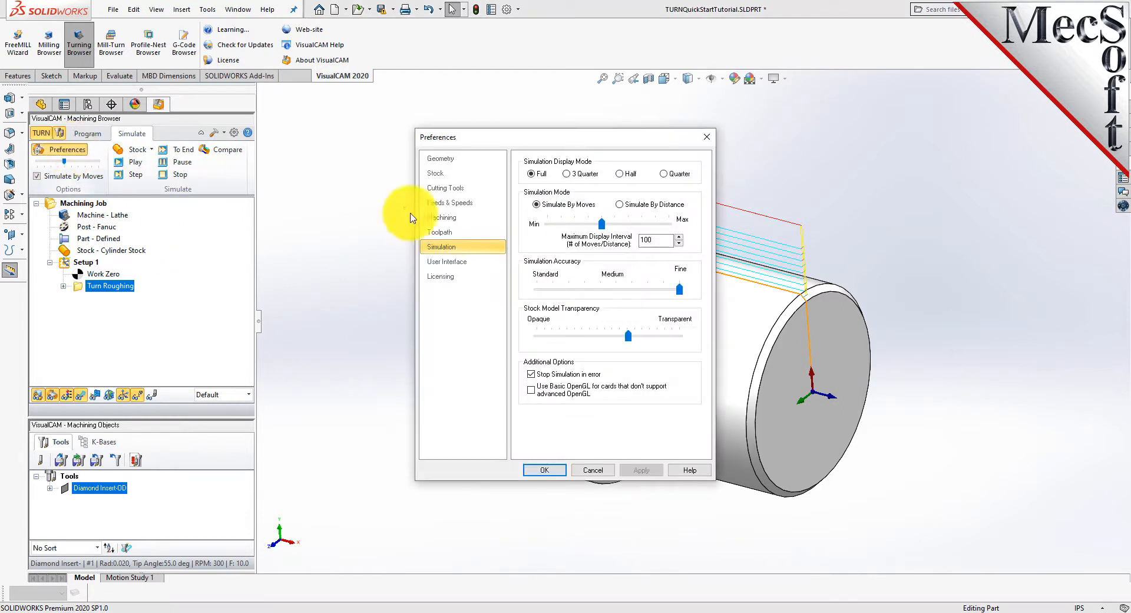
left_click(568, 174)
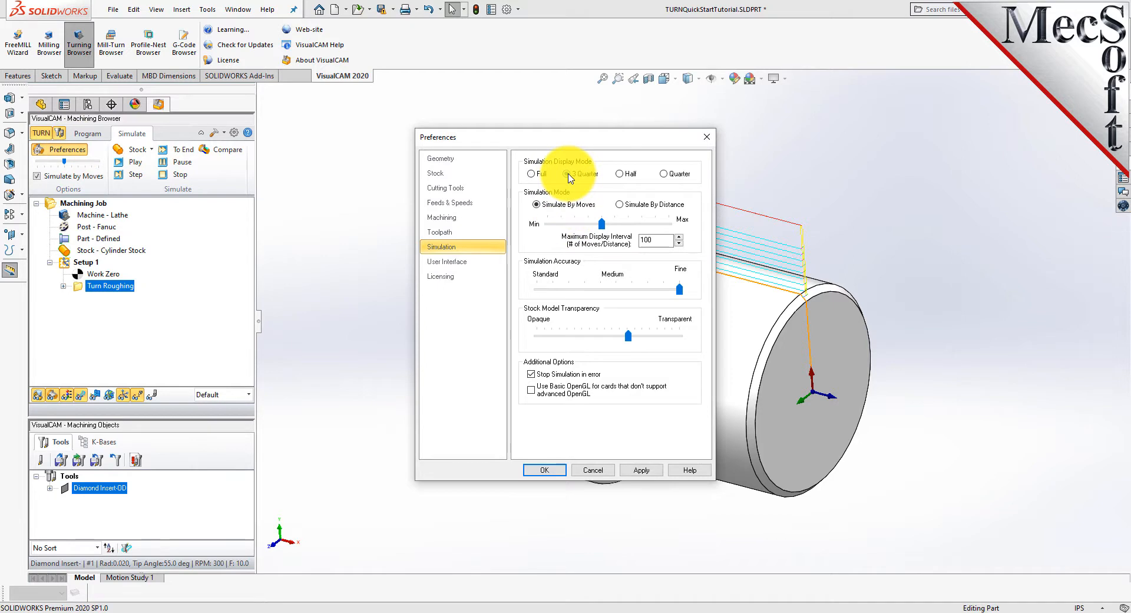
left_click(544, 470)
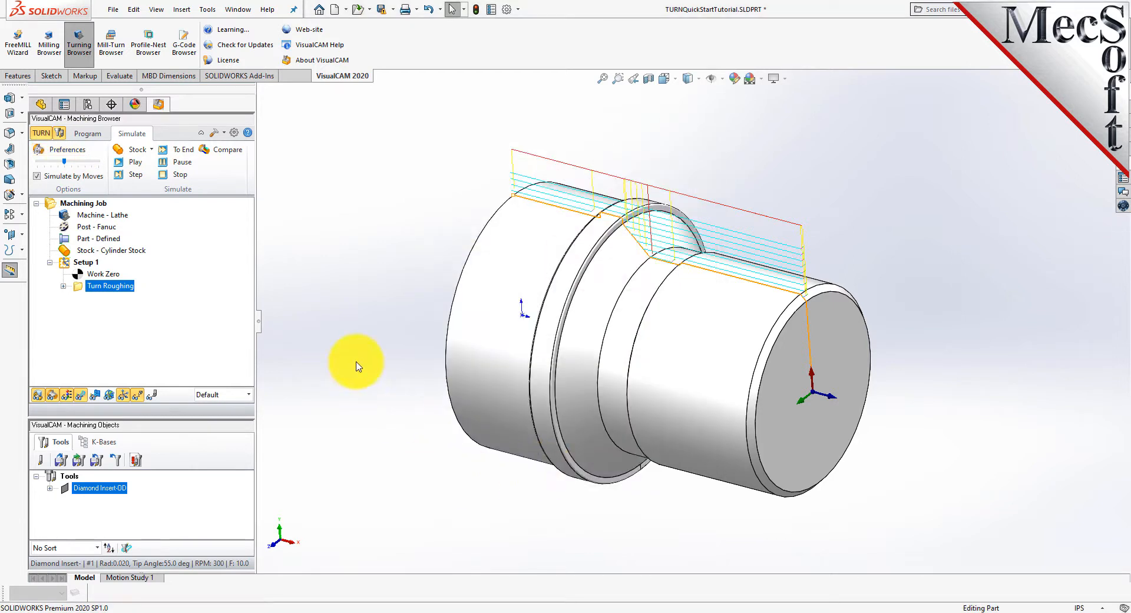
Turn off simulation by moves, slow the simulation speed, and run the Turn Roughing cut simulation.
left_click(43, 179)
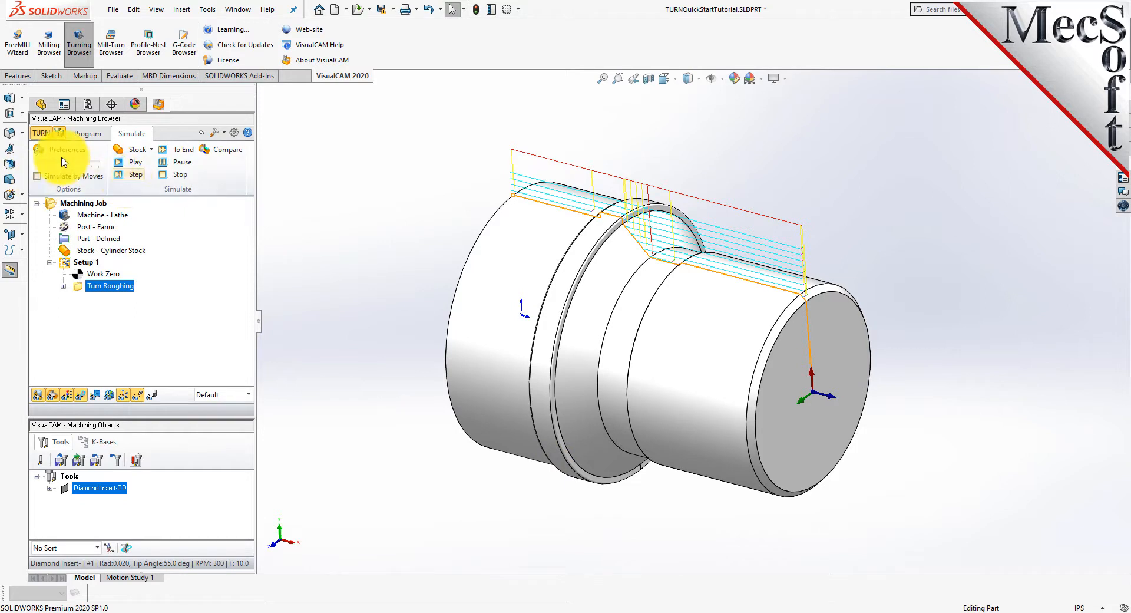
mouse_move(65, 164)
left_mouse_down()
mouse_move(96, 169)
mouse_move(45, 167)
left_mouse_up()
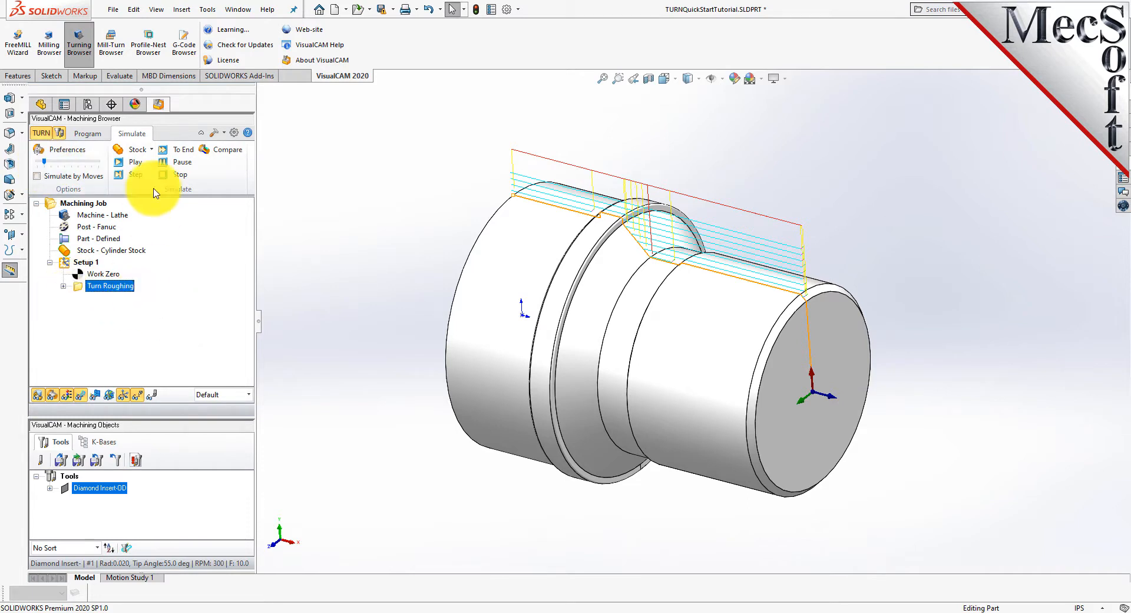
left_click(136, 162)
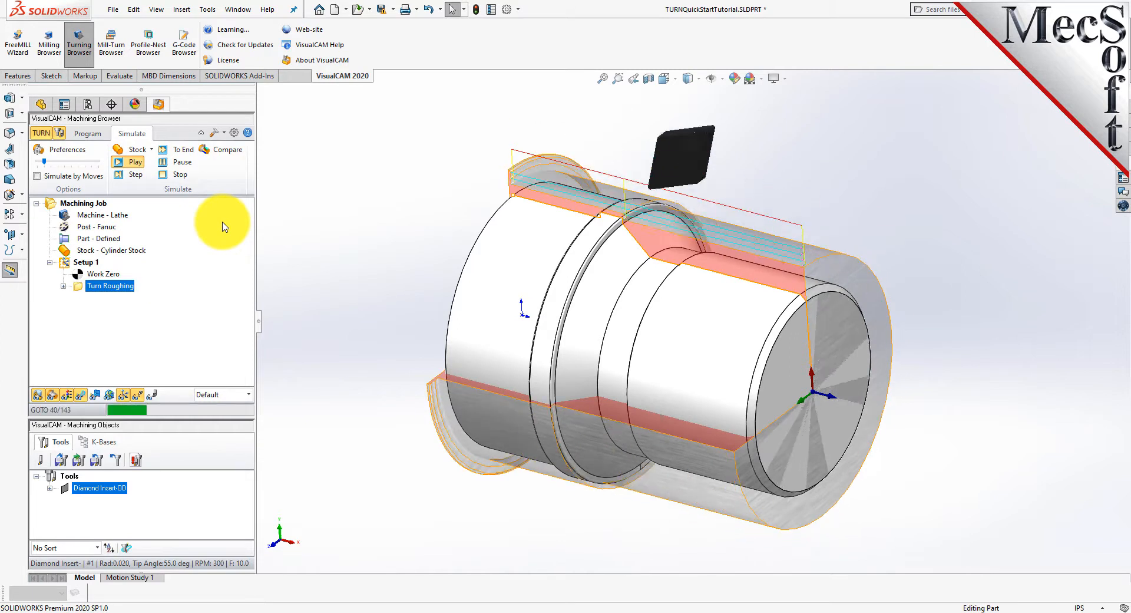
left_click(179, 163)
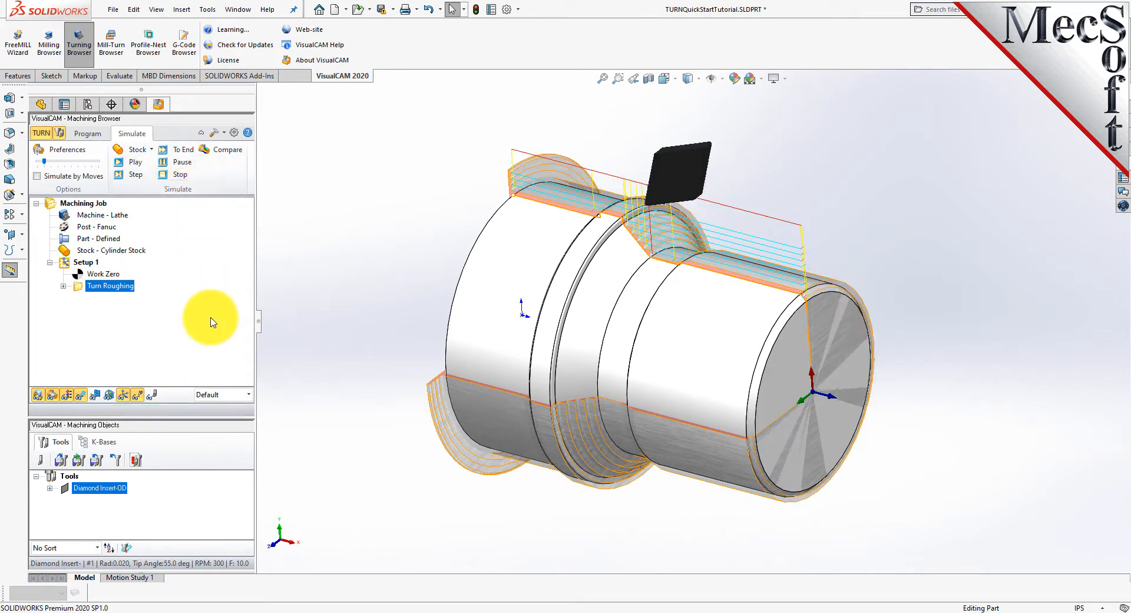
Hide the part to examine the roughed stock, and toggle the machining display off and on.
left_click(41, 398)
middle_click_drag(687, 285, 743, 283)
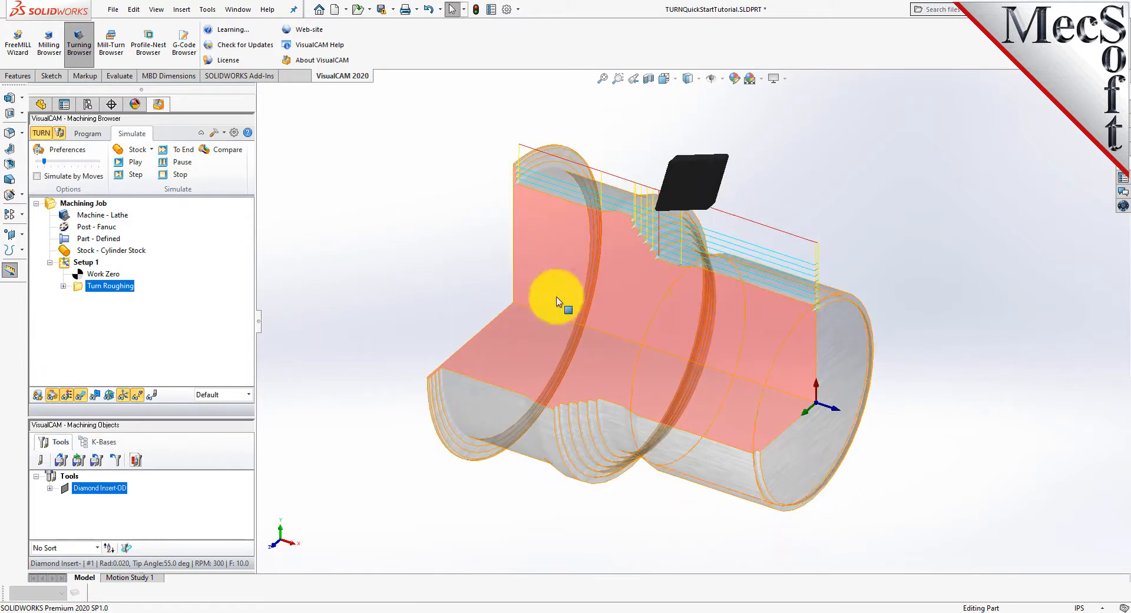
left_click(68, 396)
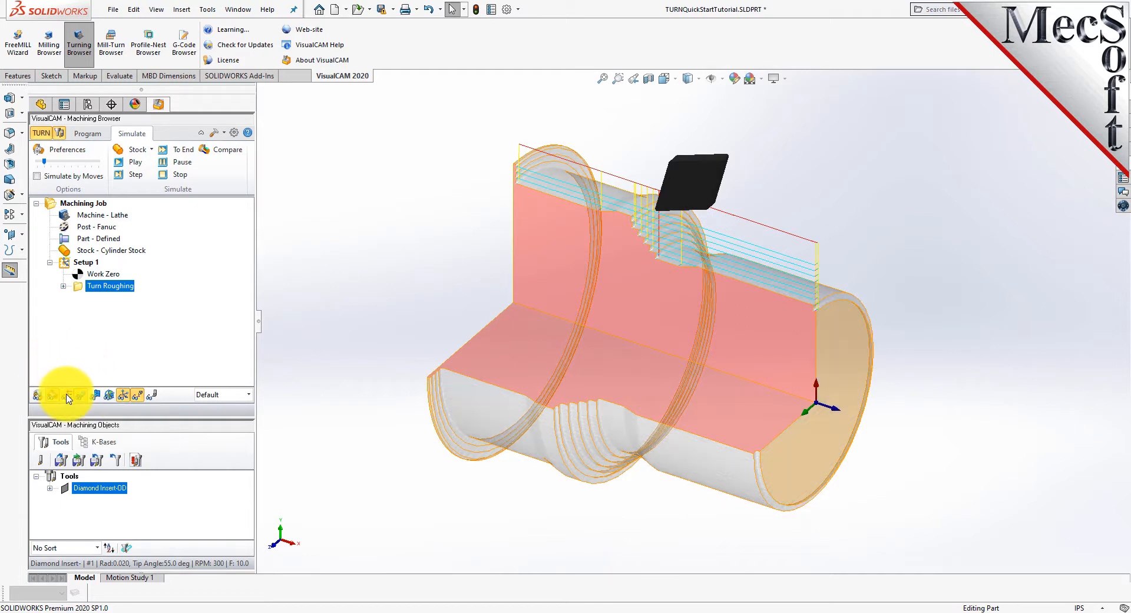
left_click(67, 396)
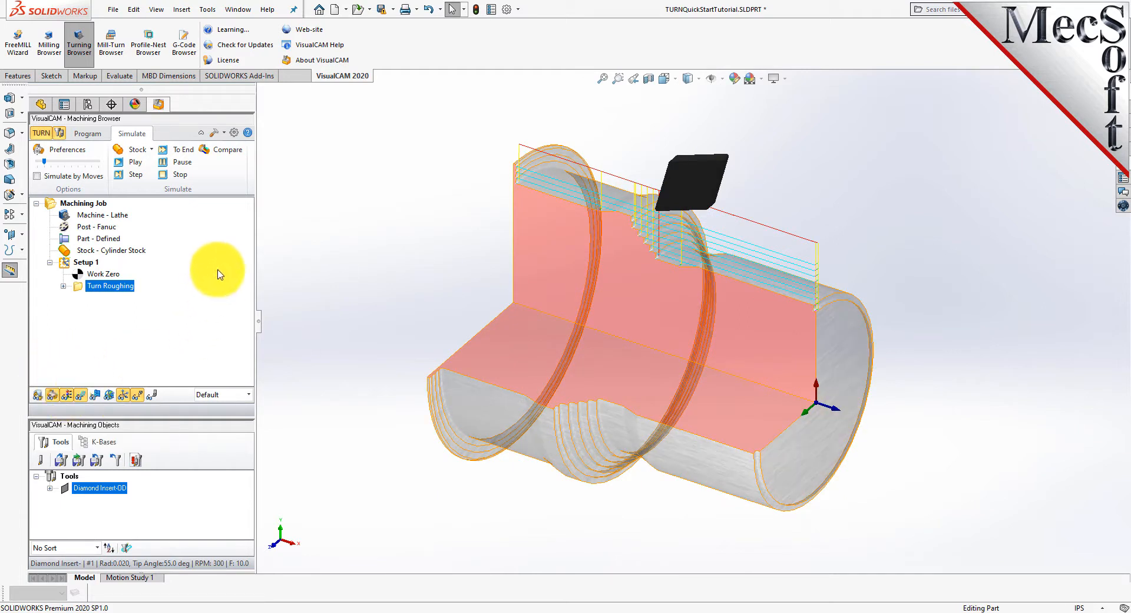
Set the stock model transparency almost fully to Opaque in the simulation preferences.
left_click(234, 133)
left_click(459, 246)
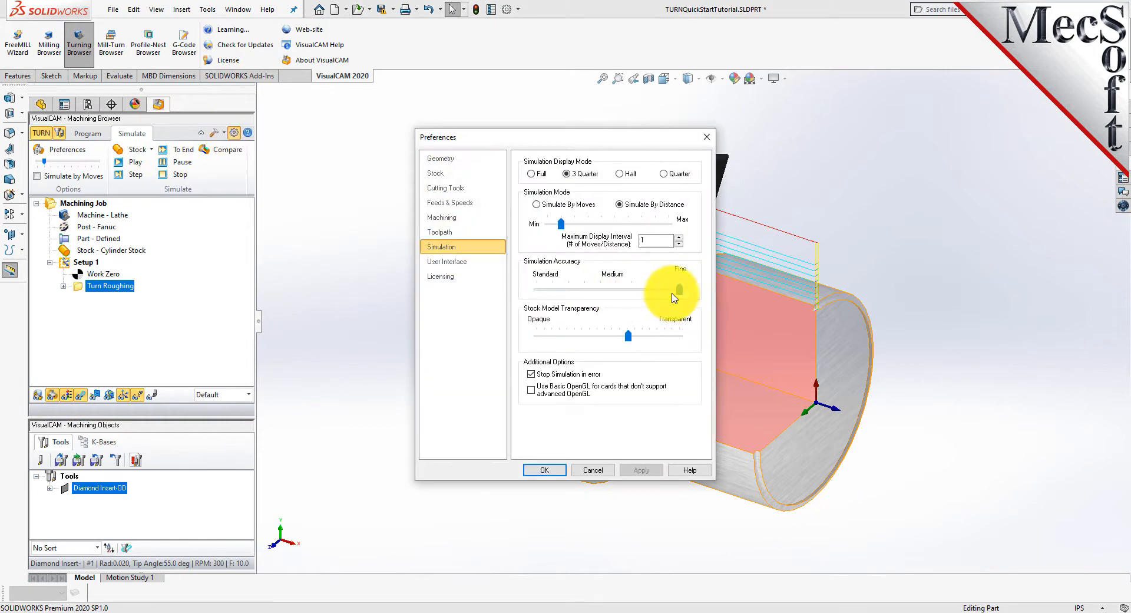
left_click_drag(628, 336, 542, 346)
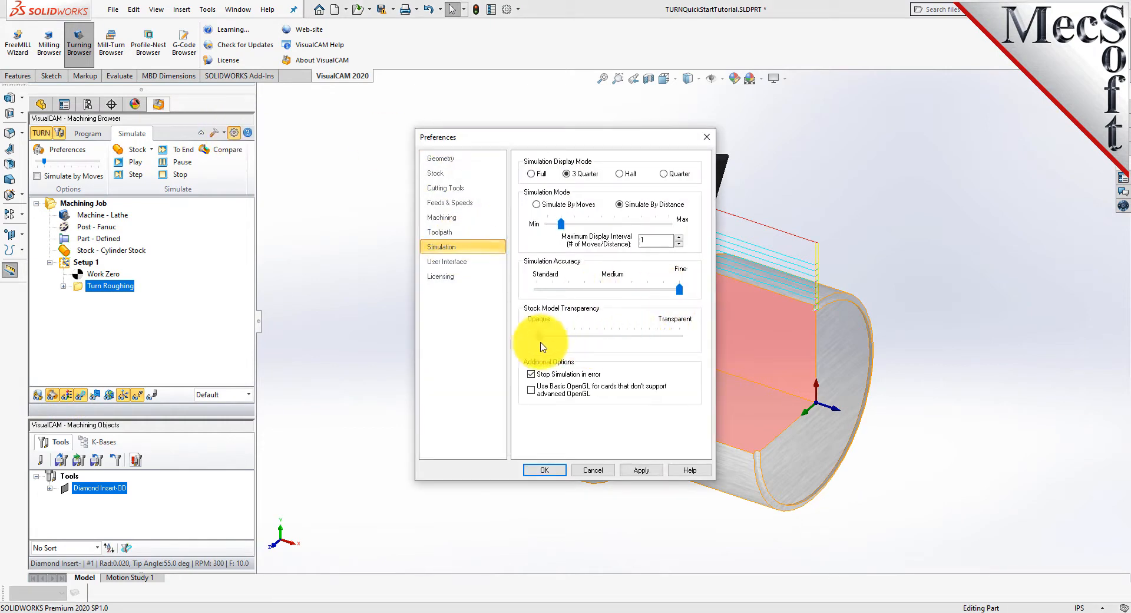
left_click(538, 470)
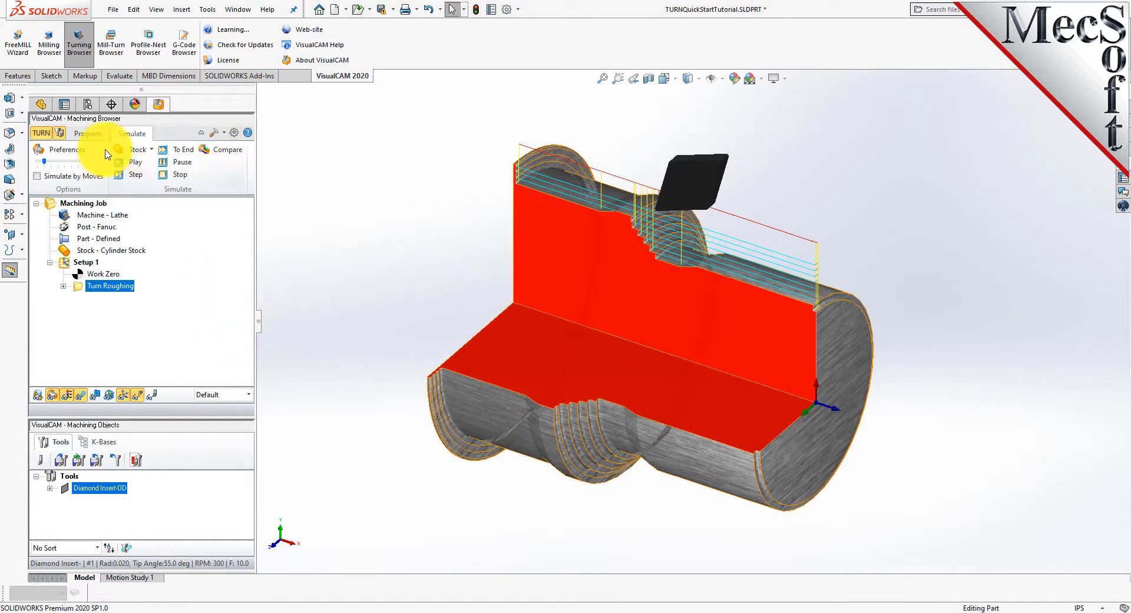
Start a Turn Finishing operation with the Diamond Insert-OD tool and set its cut transfer to Clearance Plane.
left_click(94, 134)
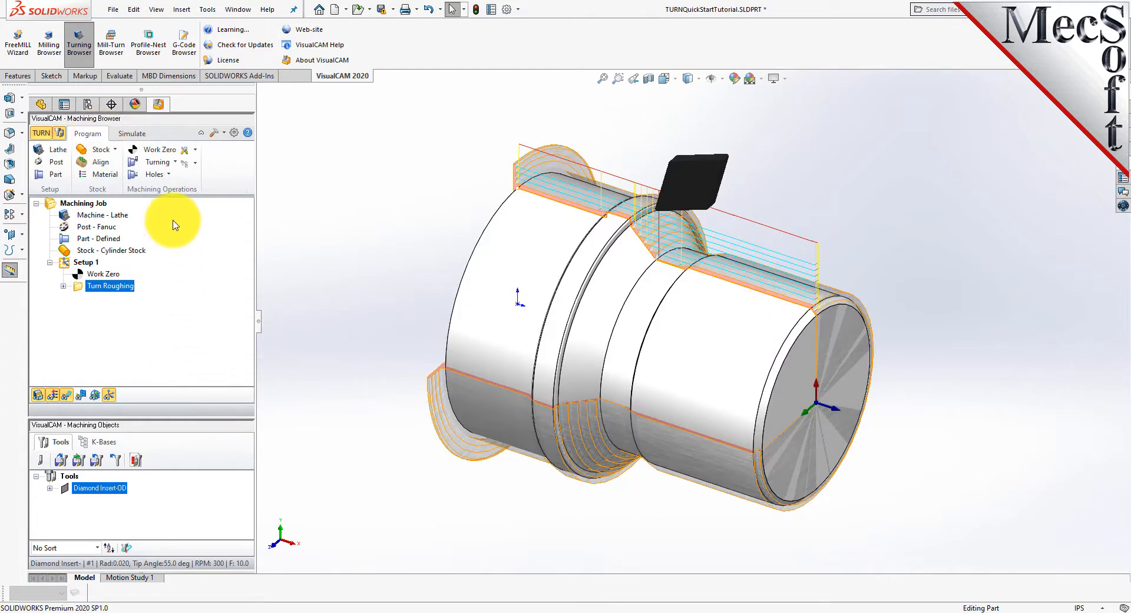
left_click(169, 162)
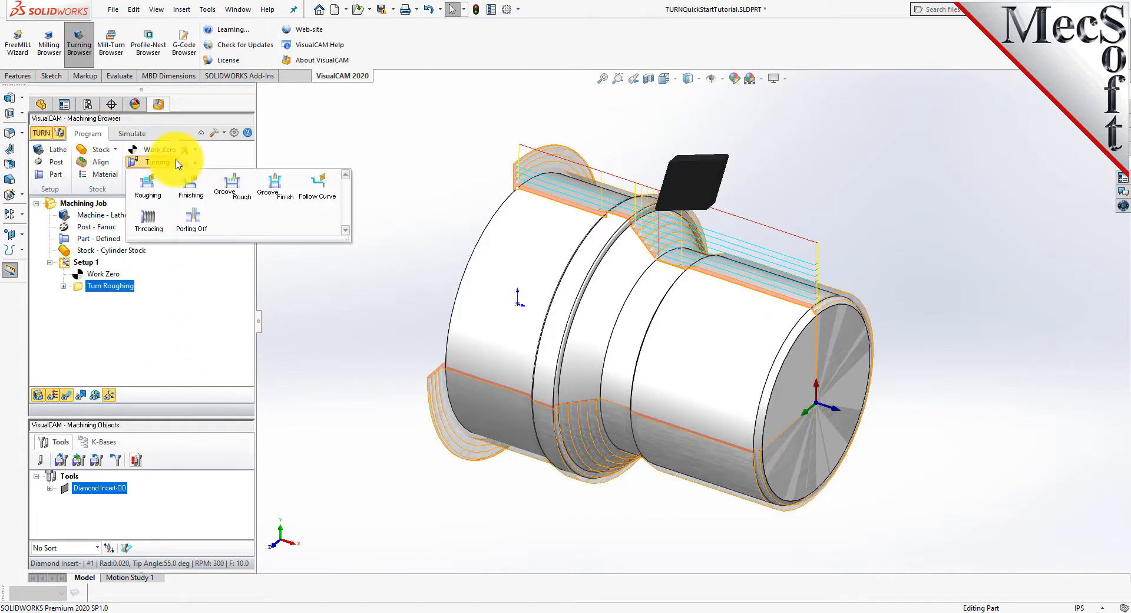
left_click(199, 198)
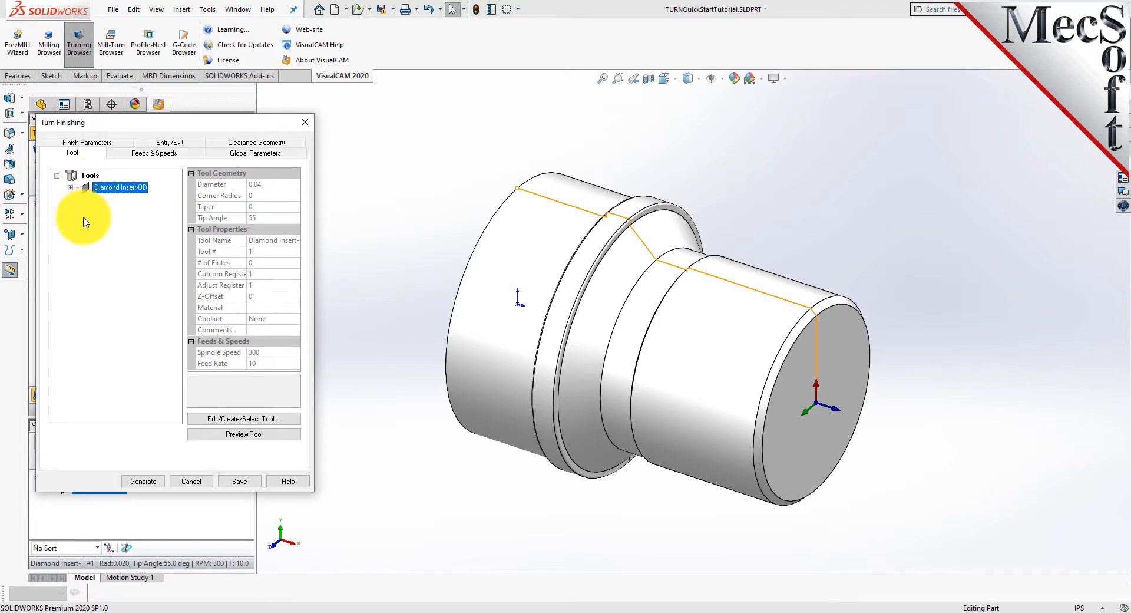
left_click(154, 152)
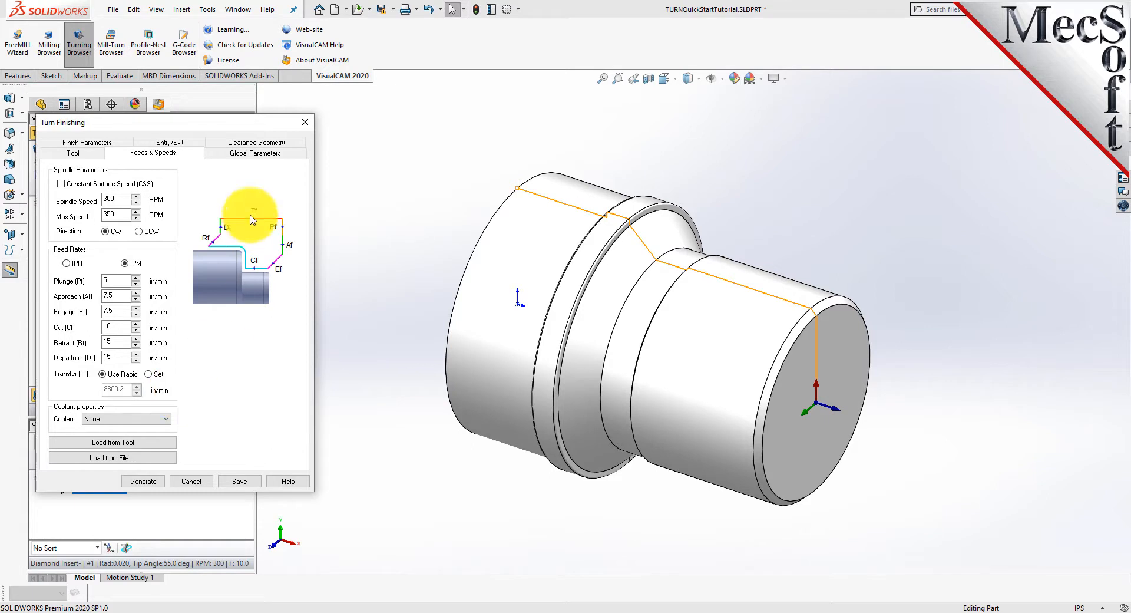
left_click(256, 144)
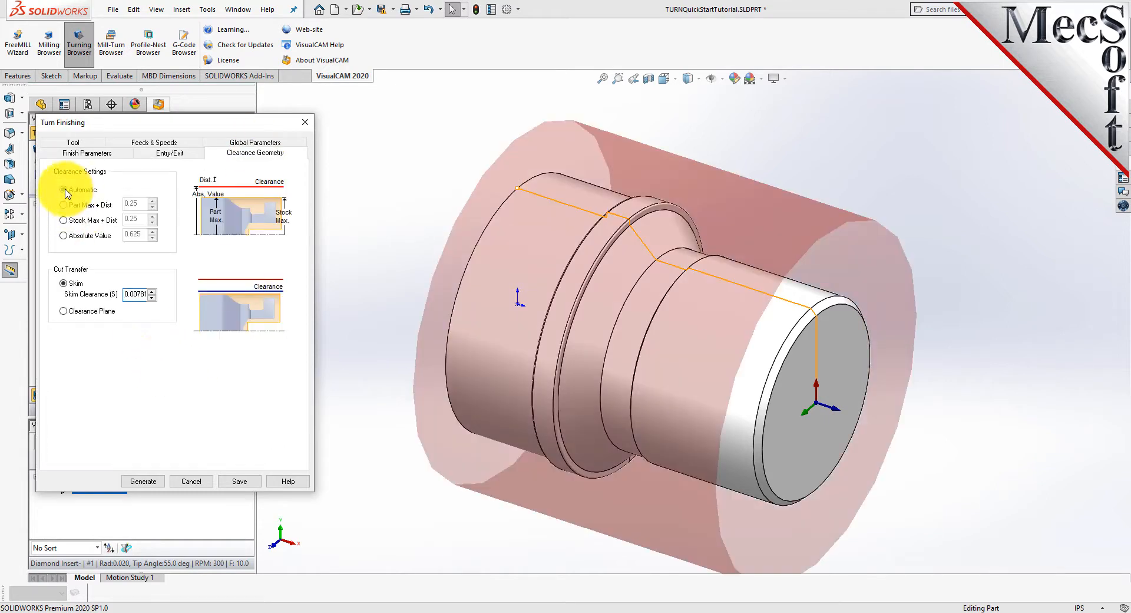
left_click(64, 311)
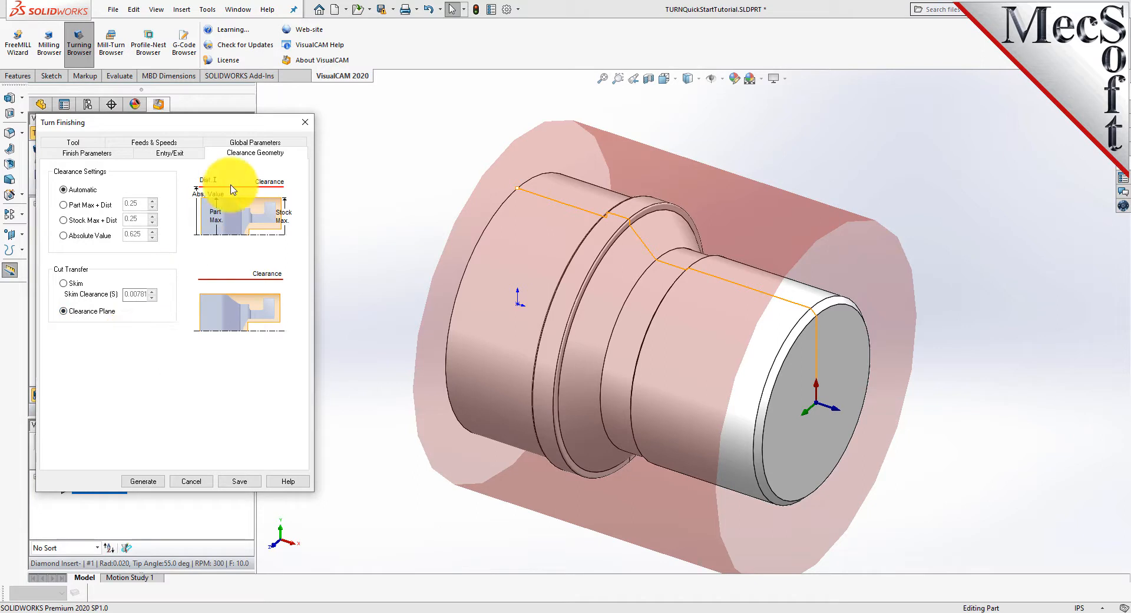
Use Outer Diameter as the approach type and 0 stock in the Turn Finishing global parameters.
left_click(254, 143)
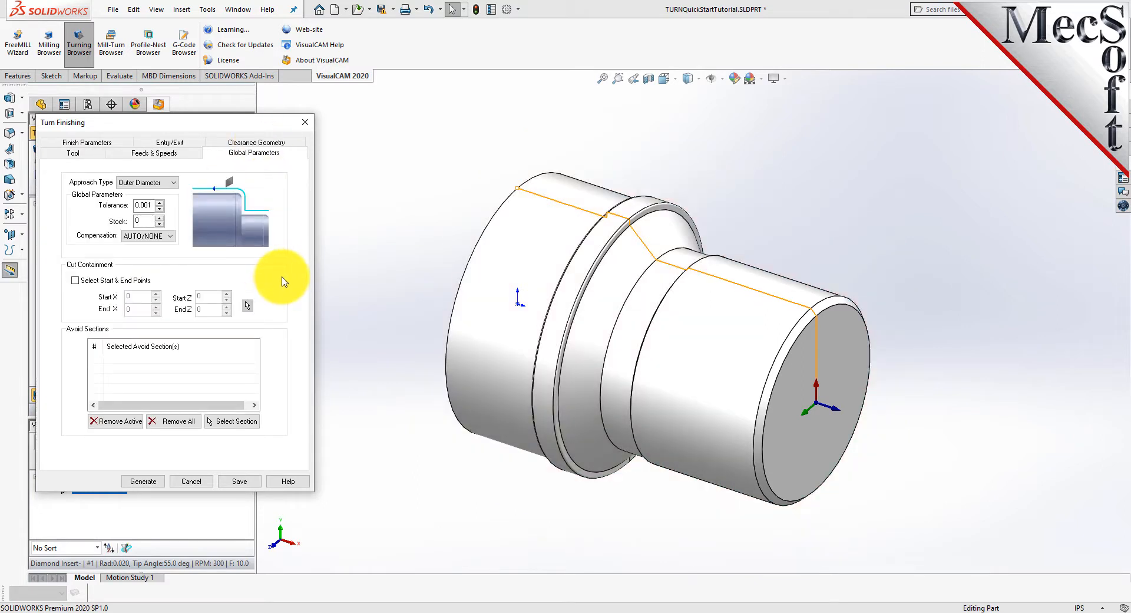
left_click(172, 183)
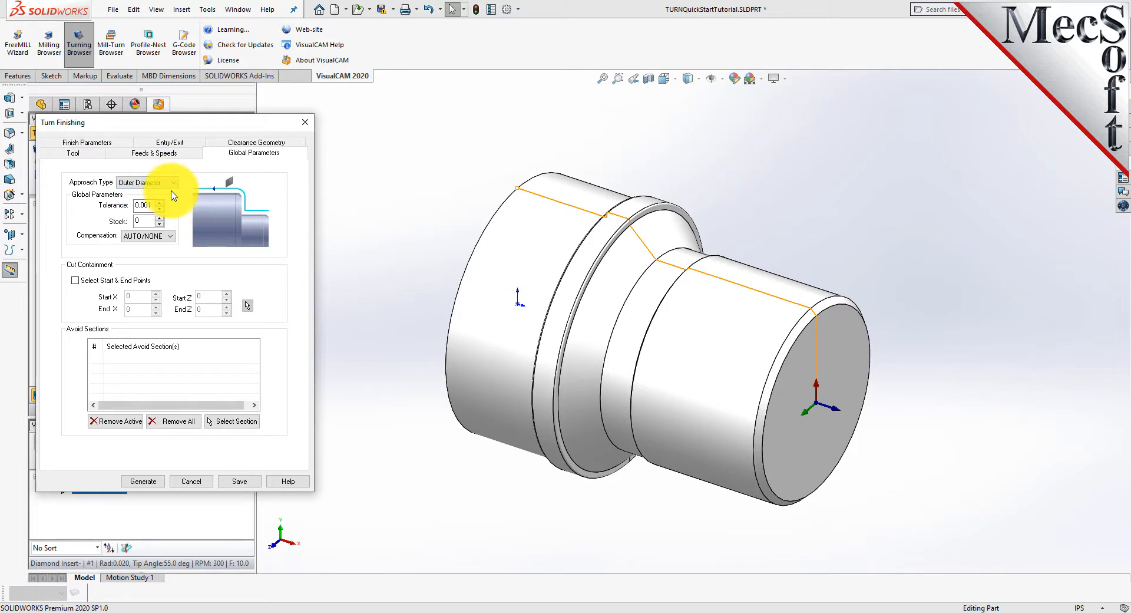
left_click(171, 194)
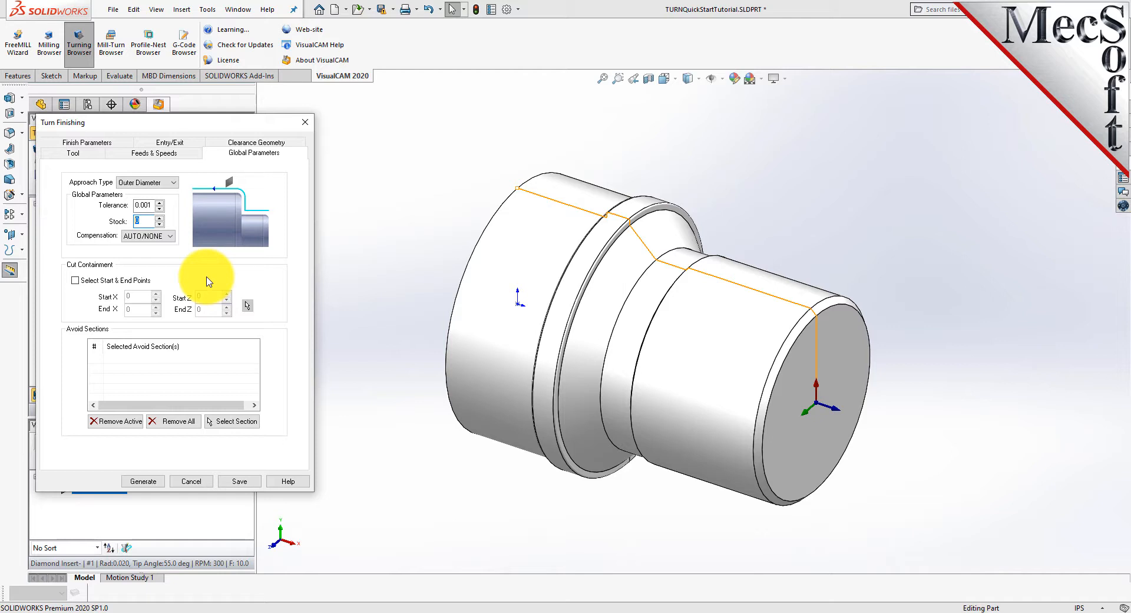
Enable start and end point containment, picking the chamfer's corner on the work-zero face and the profile's far-end corner in the Front view.
left_click(75, 281)
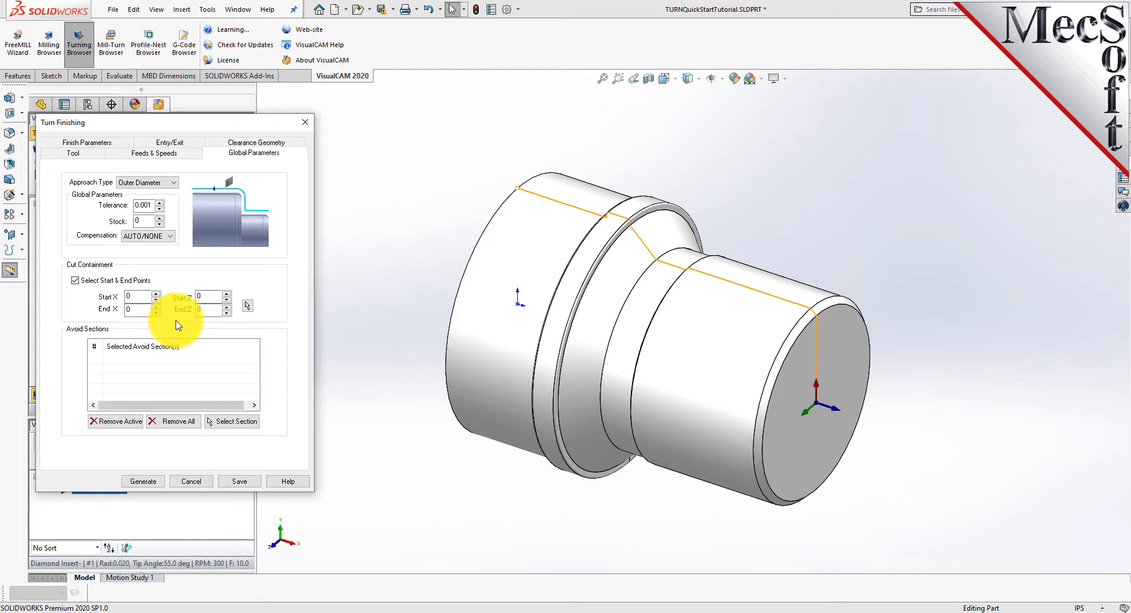
left_click(247, 310)
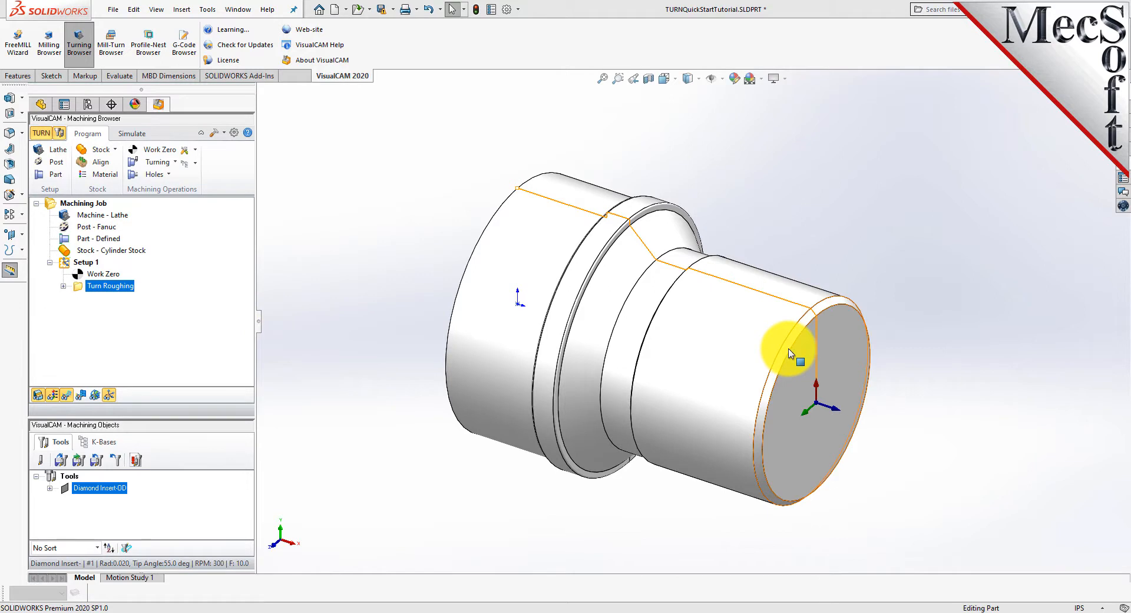
left_click(679, 83)
left_click(670, 131)
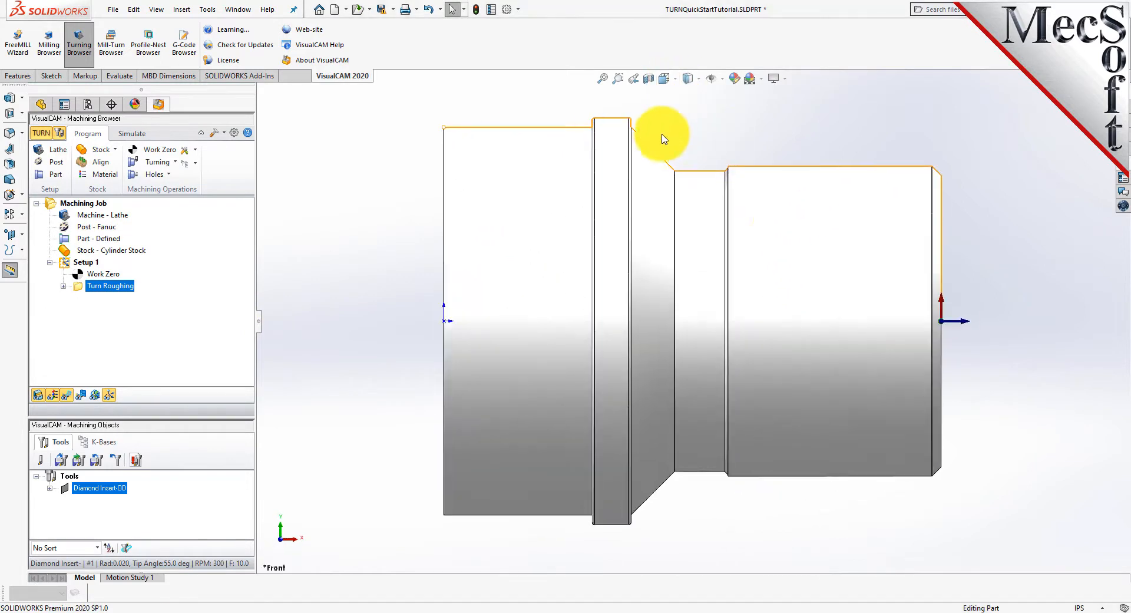
left_click(942, 181)
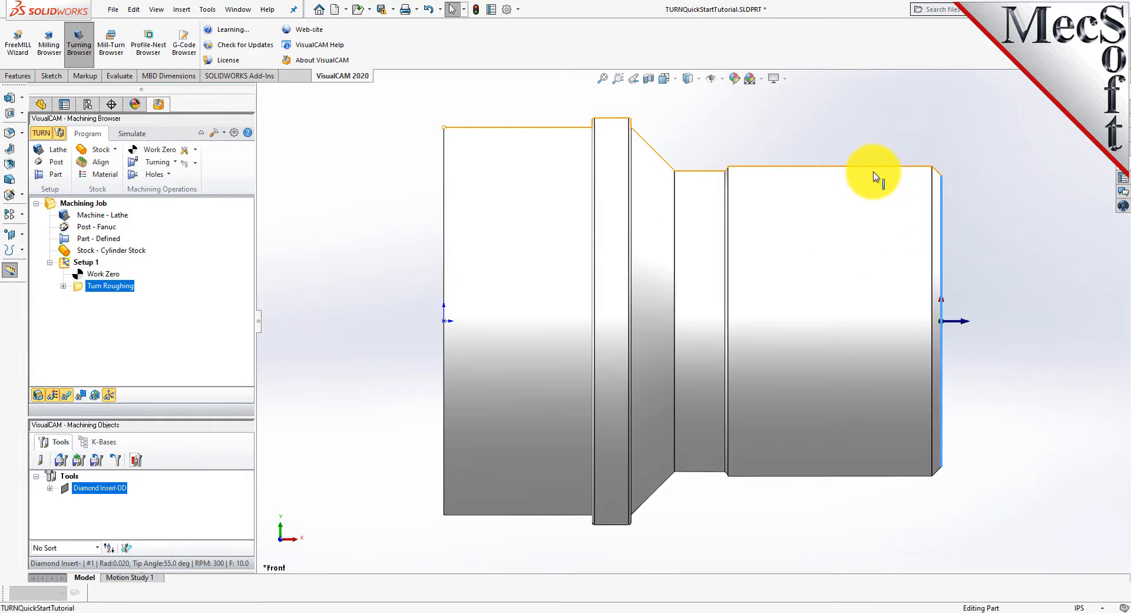
left_click(445, 128)
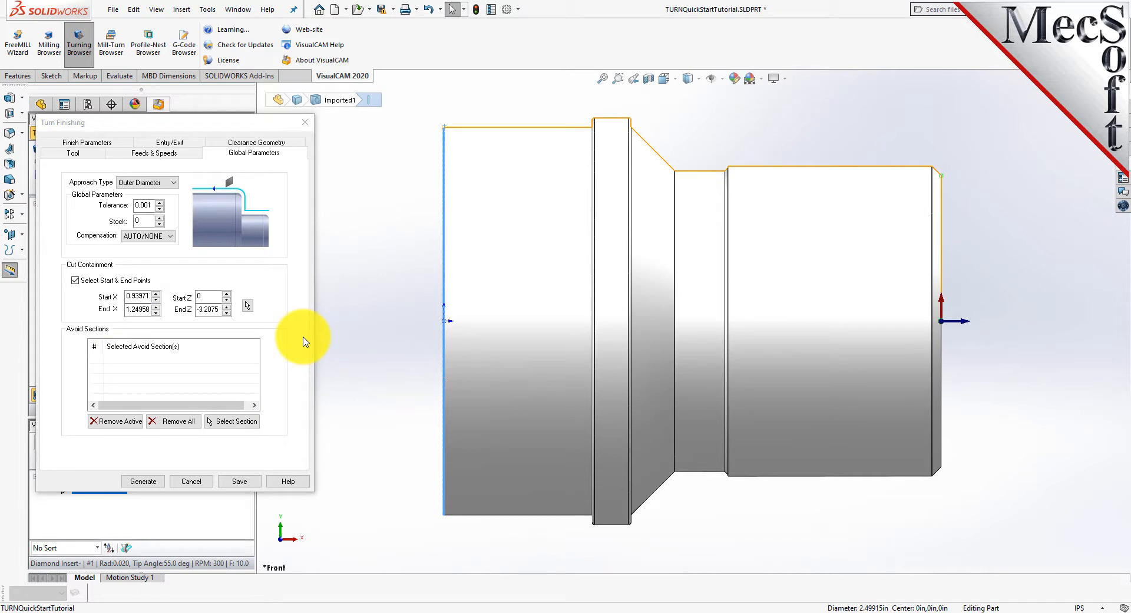
Generate the Turn Finishing toolpath and examine it on the part.
left_click(151, 482)
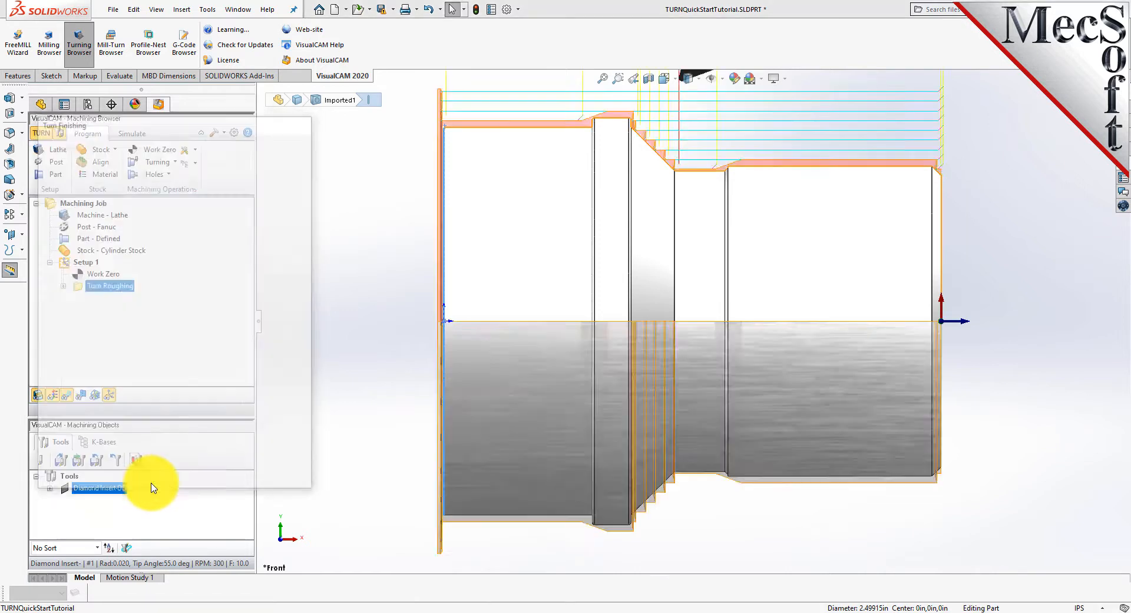
middle_click_drag(777, 303, 735, 380)
middle_click_drag(772, 384, 760, 381)
scroll(698, 364, "up", 3)
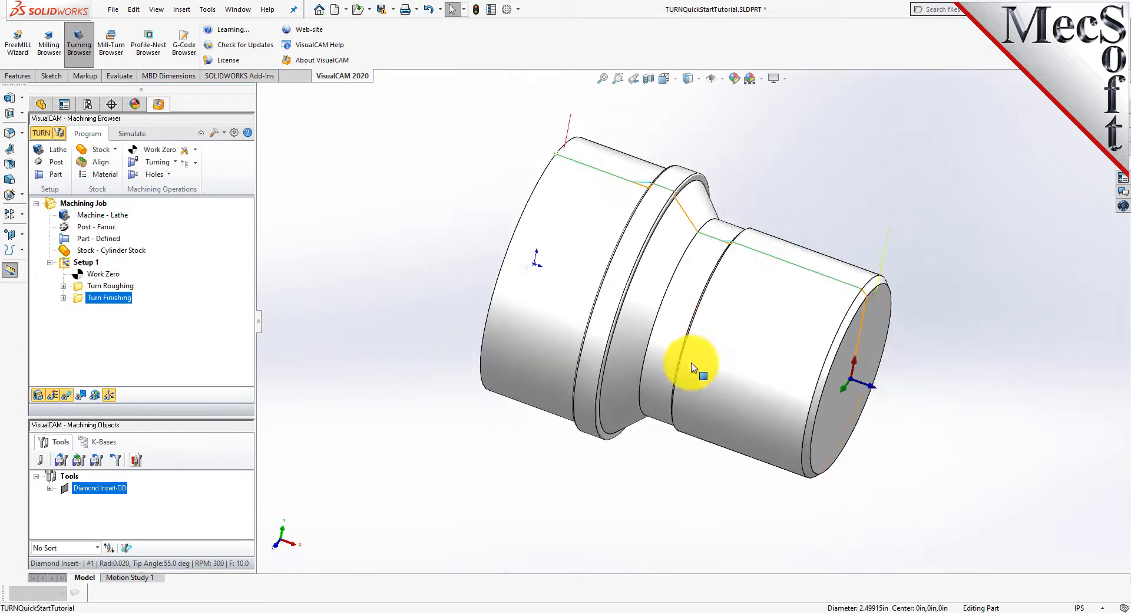
middle_click_drag(714, 349, 671, 346)
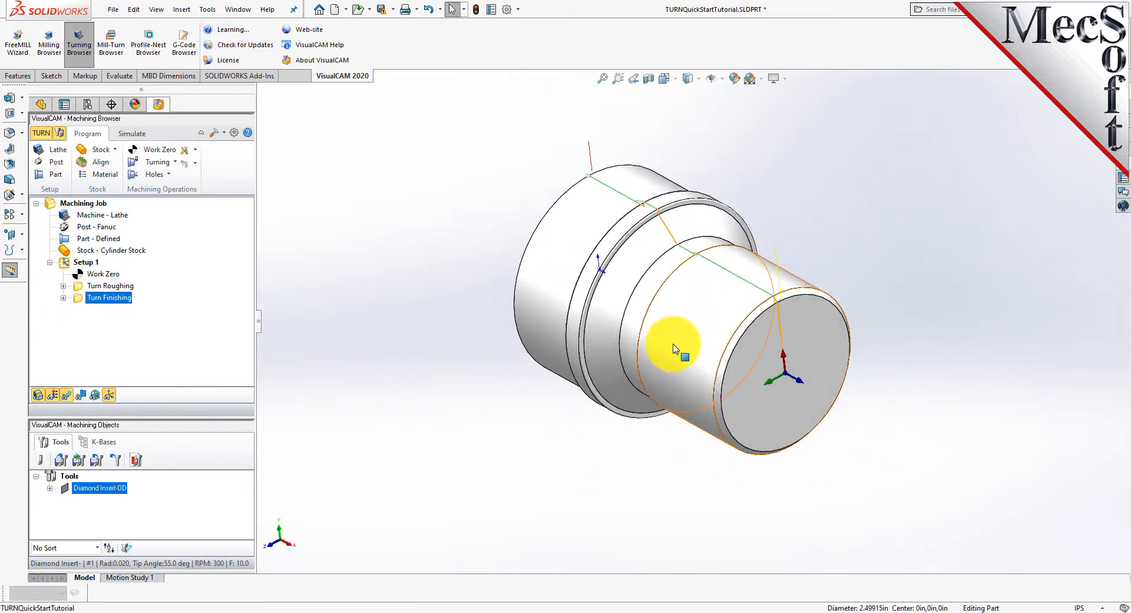
scroll(687, 348, "down", 2)
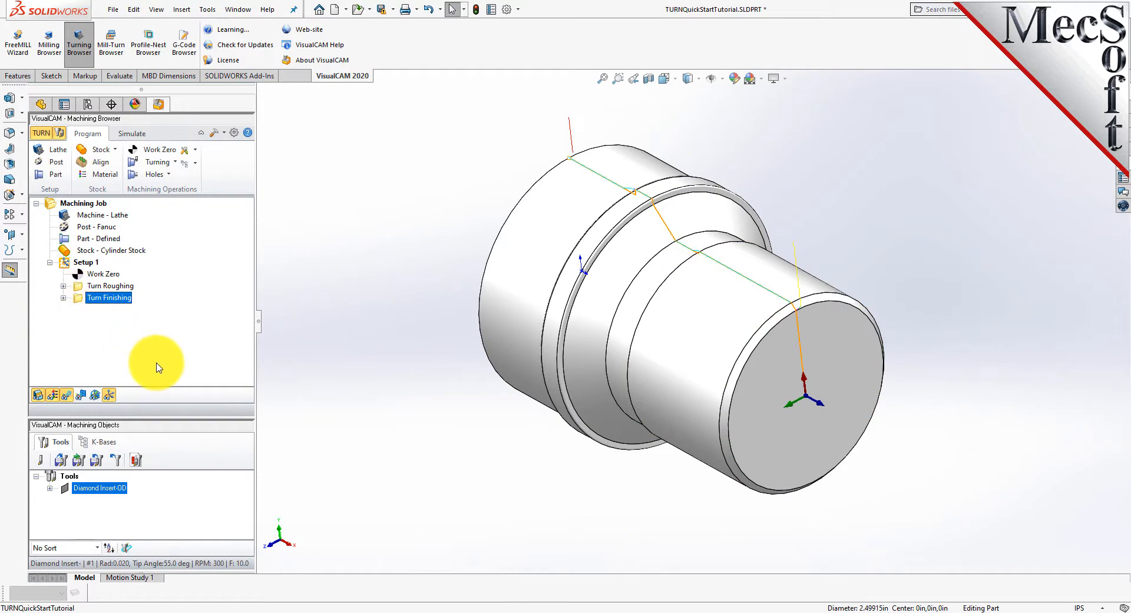
Simulate the Turn Finishing cut, inspect the finished stock, and hide the stock display.
left_click(130, 134)
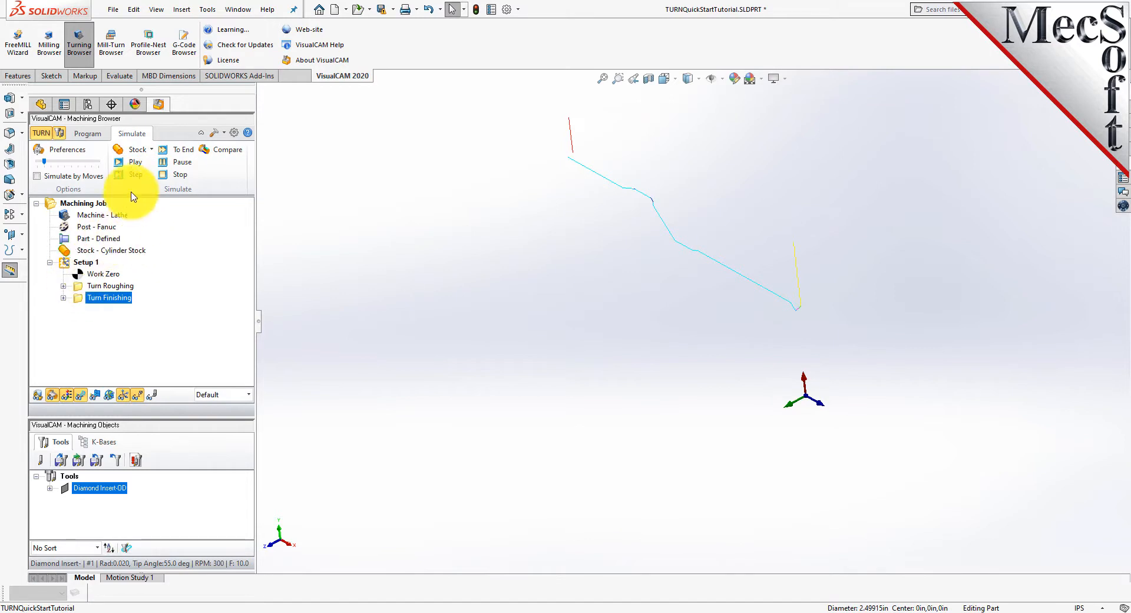
left_click(137, 163)
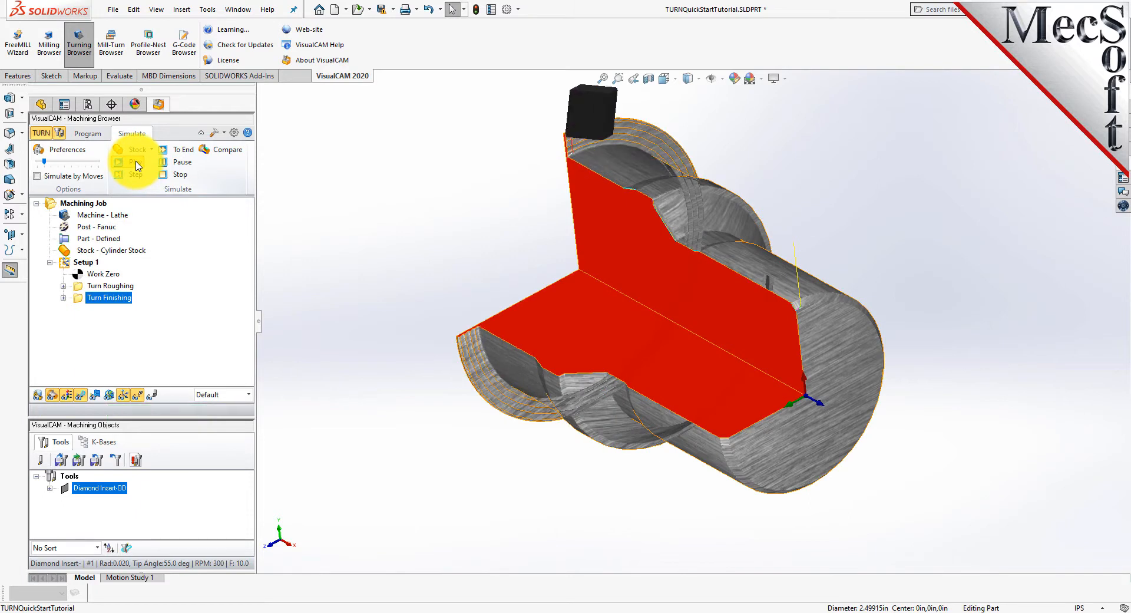
middle_click_drag(480, 463, 512, 412)
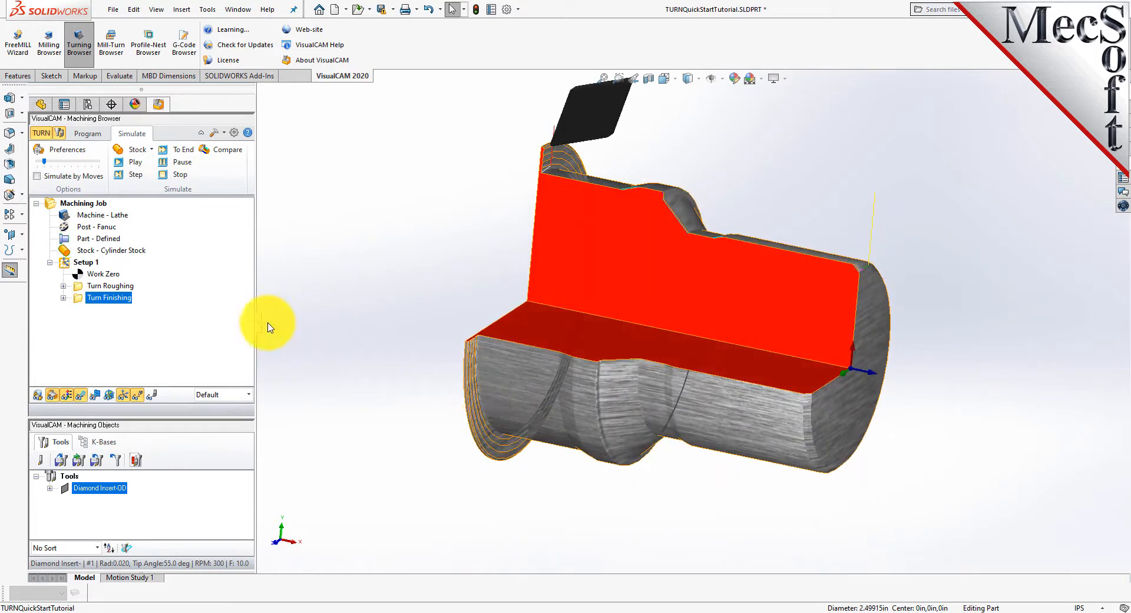
middle_click_drag(619, 335, 611, 373)
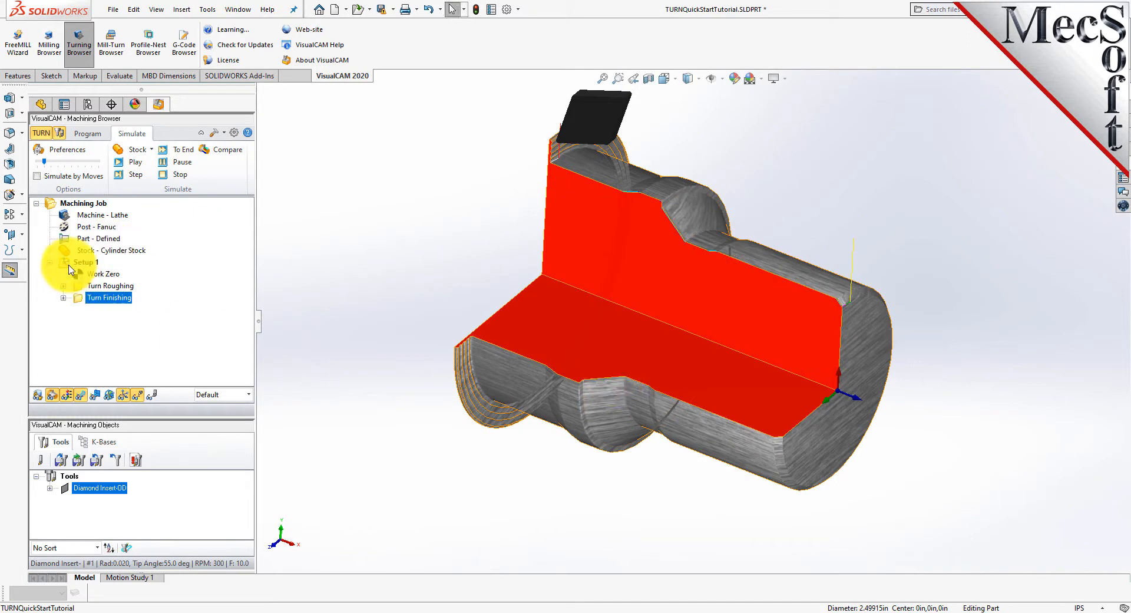
left_click(90, 135)
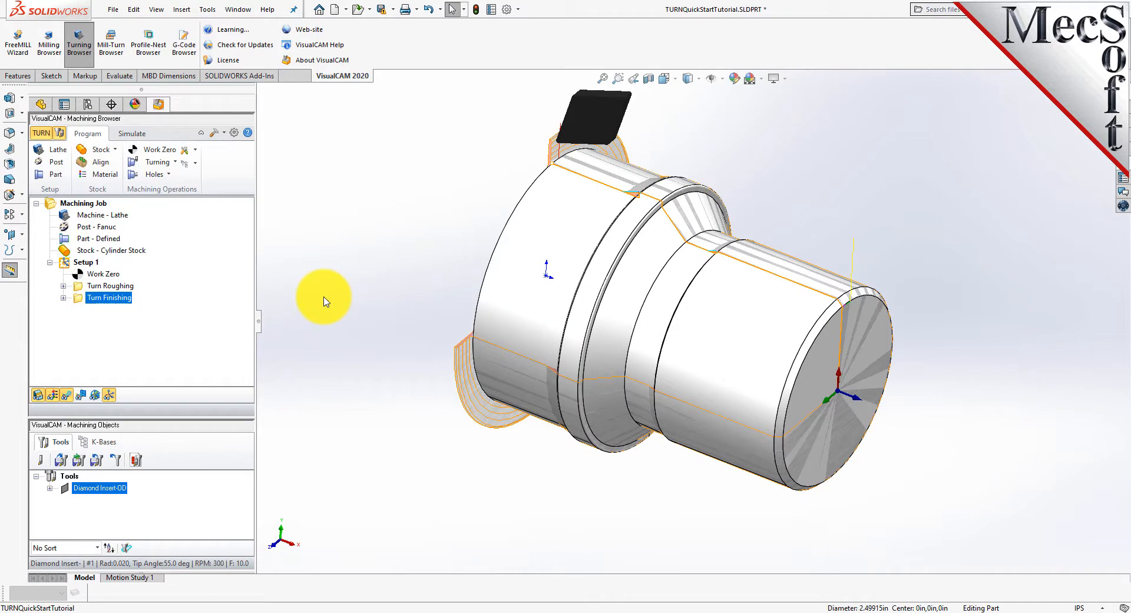
left_click(38, 396)
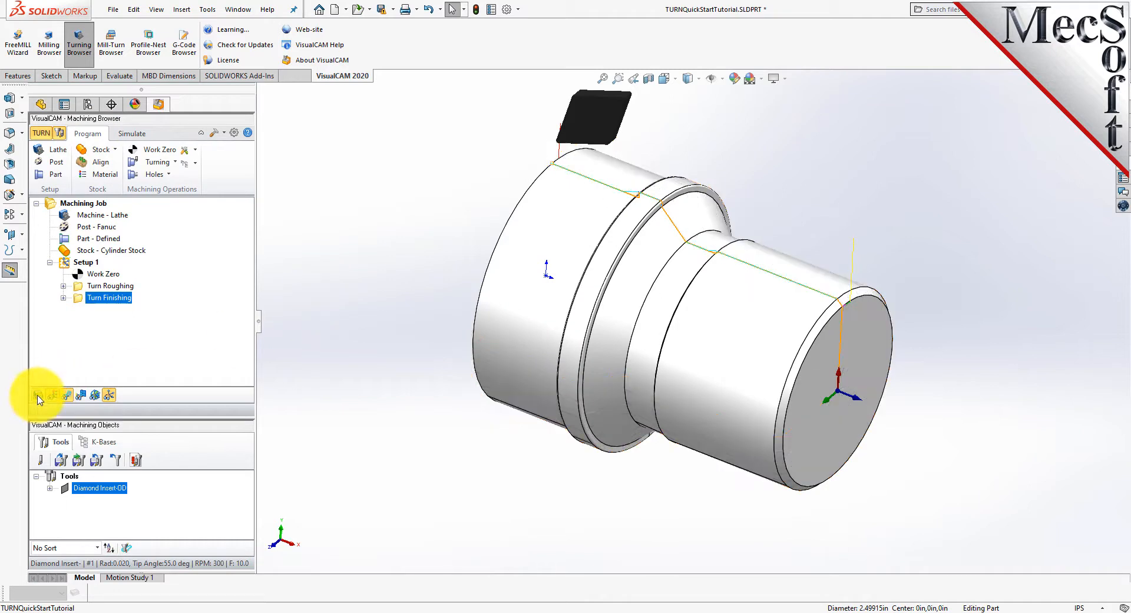
Post Setup 1 with the Fanuc post as TURNQuickStartTutorial_Setup 1.nc and review the resulting G-code file.
left_click(85, 263)
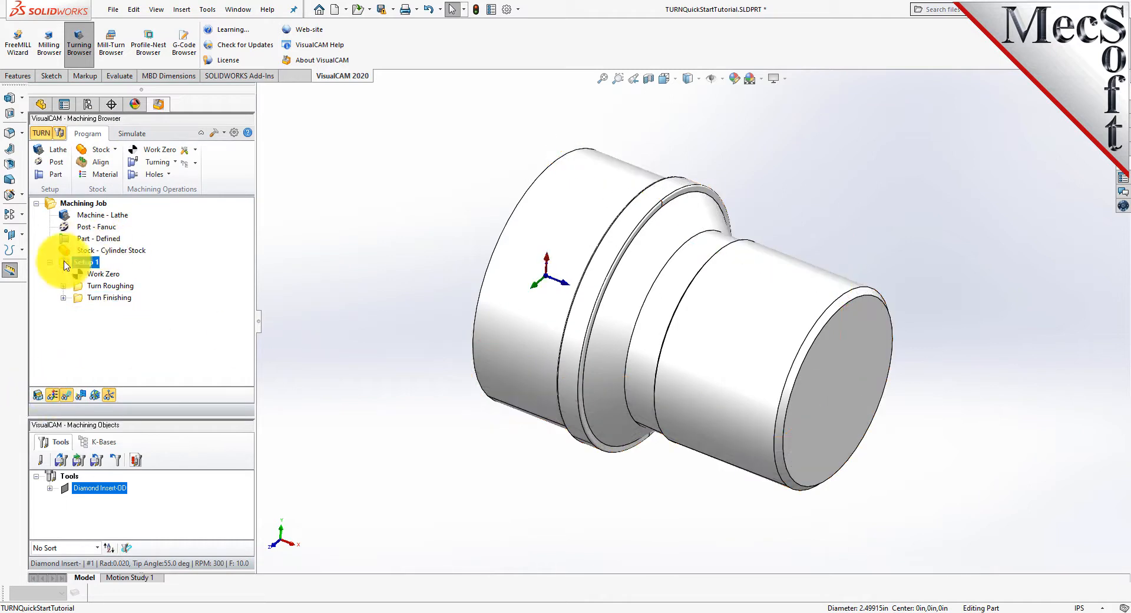
right_click(85, 264)
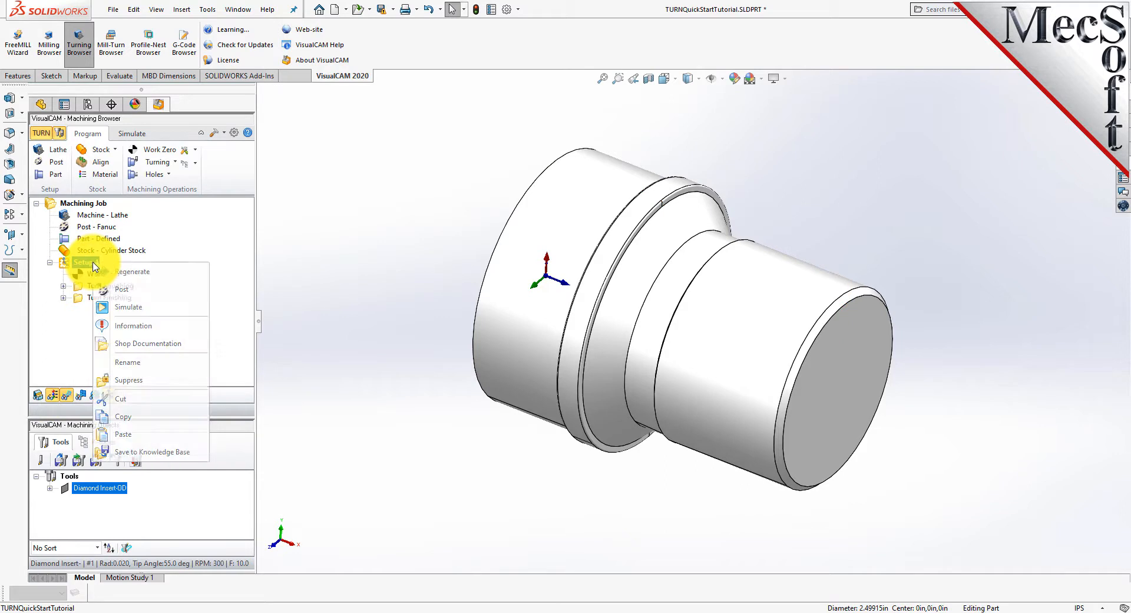
left_click(163, 297)
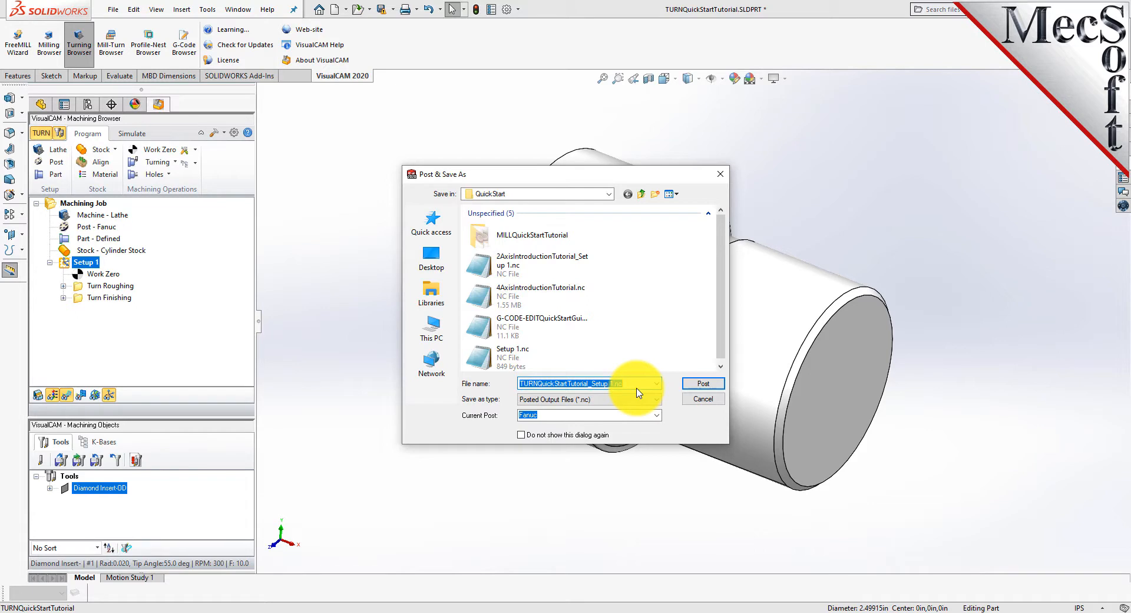
left_click(702, 383)
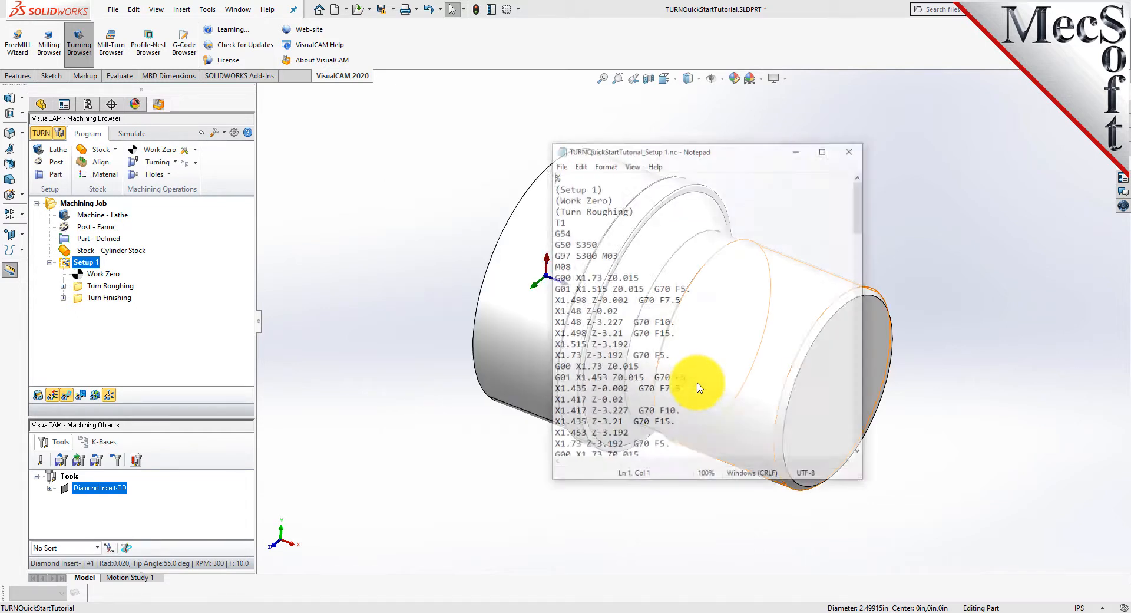
mouse_move(860, 206)
left_mouse_down()
mouse_move(853, 427)
mouse_move(857, 194)
left_mouse_up()
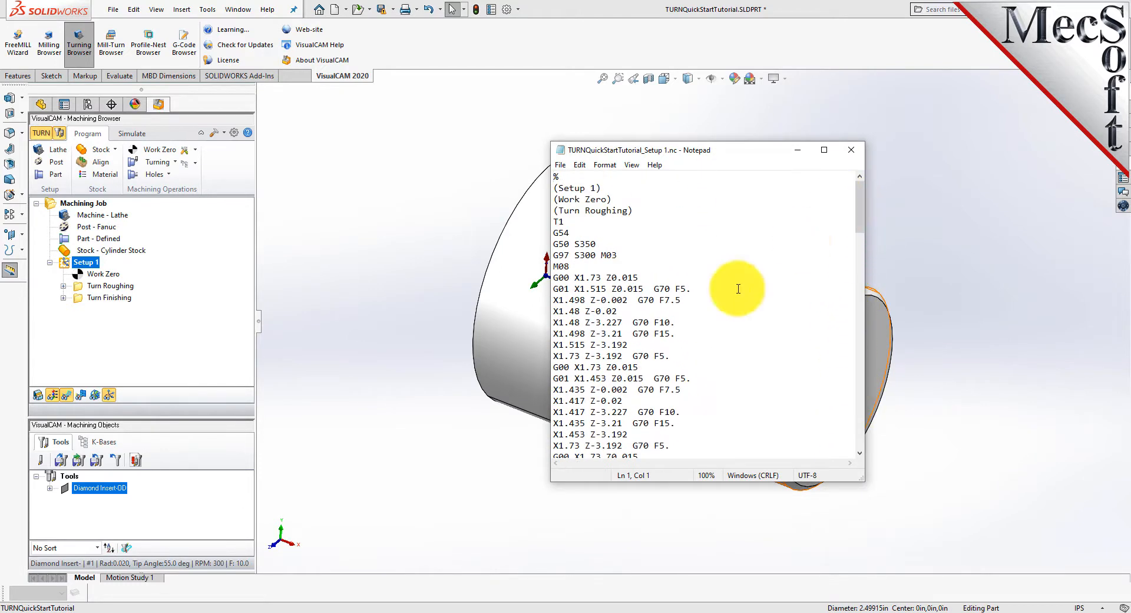
left_click(851, 150)
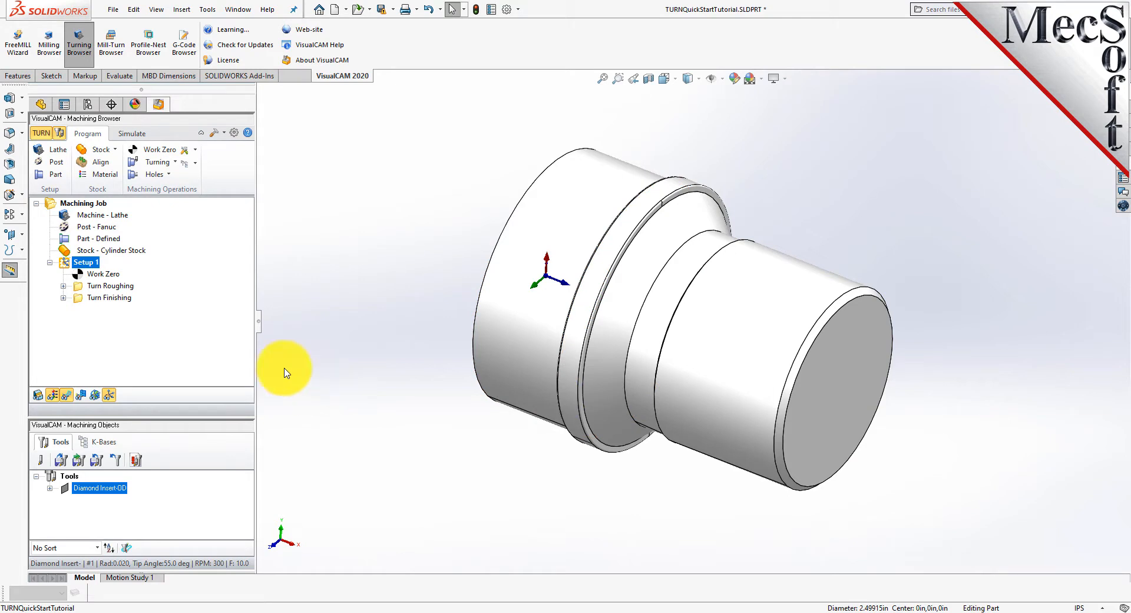
Open the machining operations information for Setup 1 and check the machine time of each operation and the setup total.
right_click(90, 264)
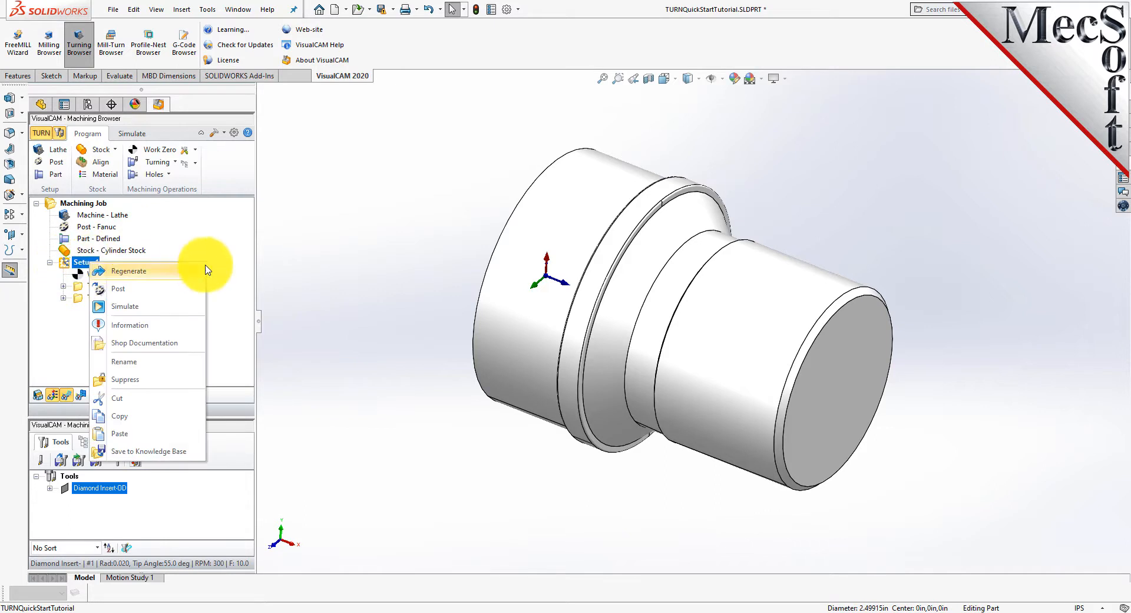
left_click(186, 324)
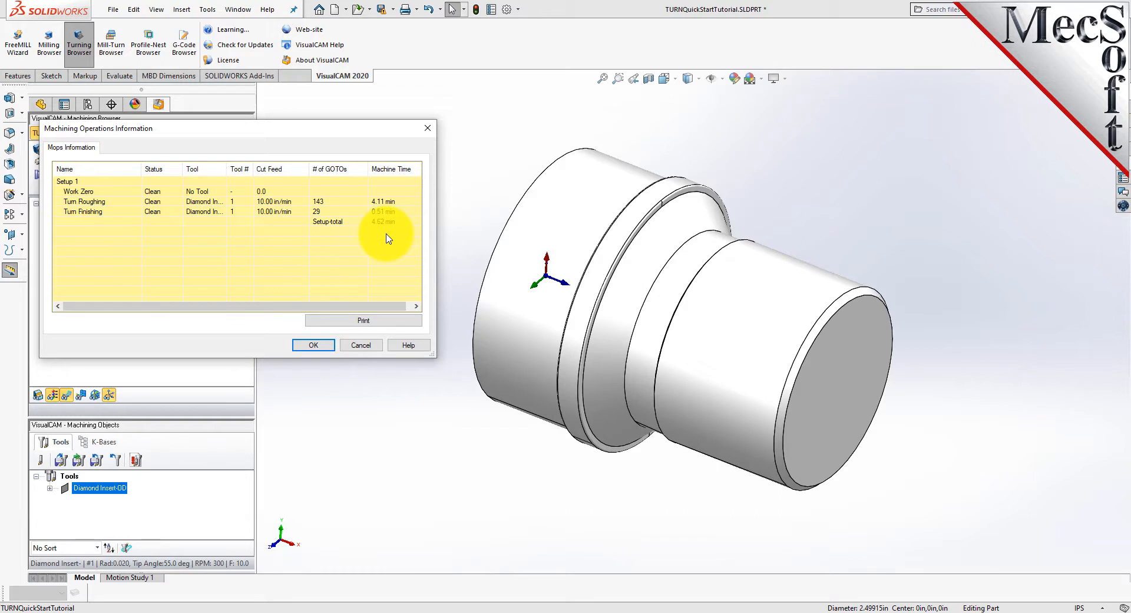
left_click(83, 181)
left_click(89, 191)
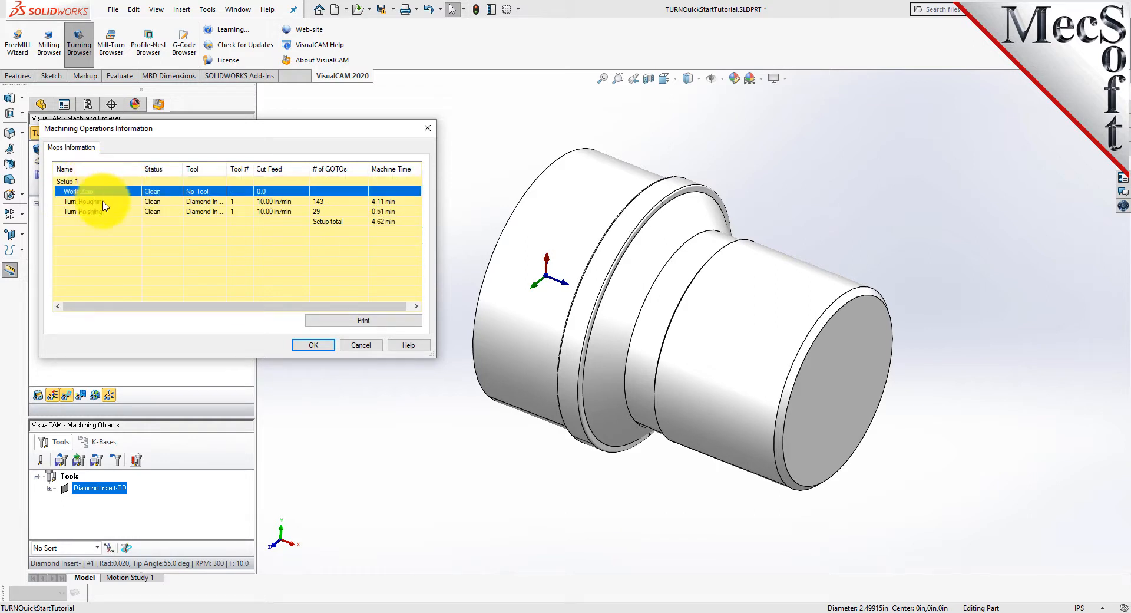
left_click(104, 202)
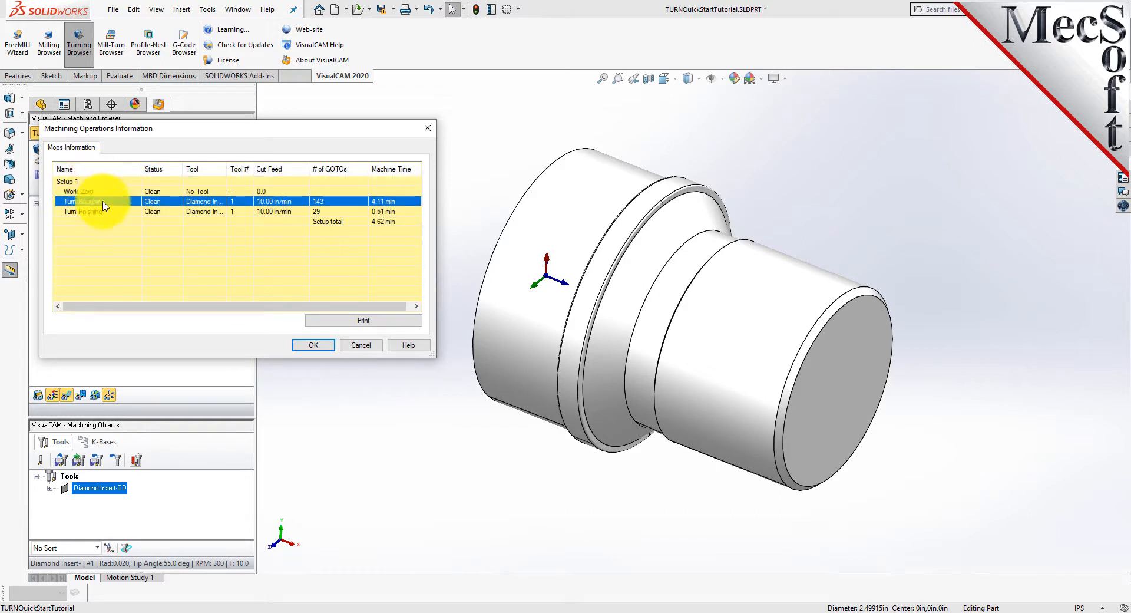
left_click(399, 221)
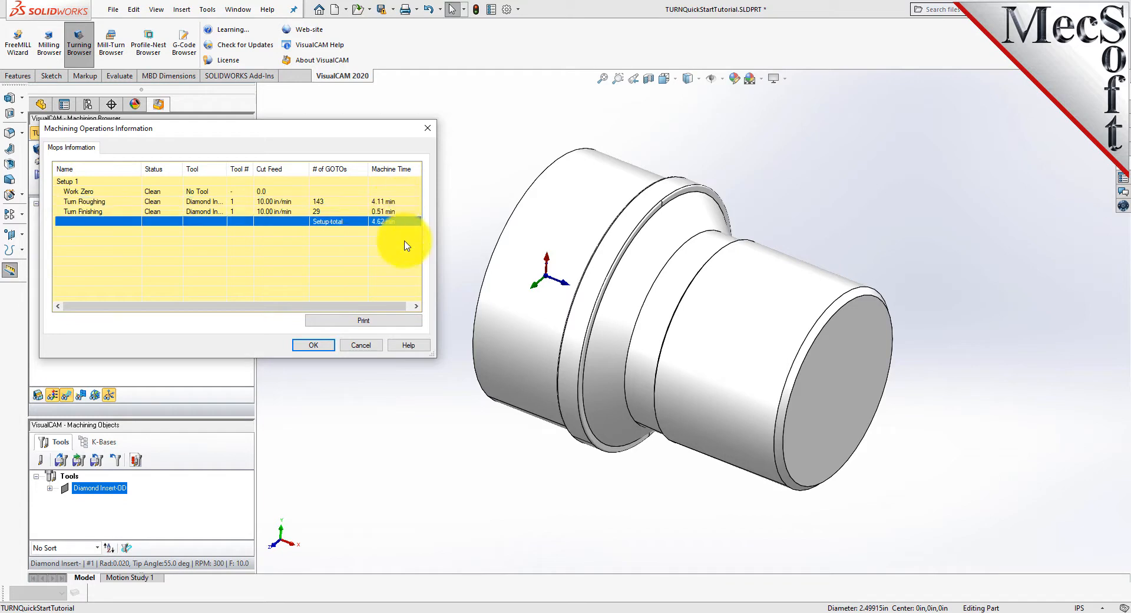
Move the machining operations information clear of the job tree and close it.
left_click_drag(310, 130, 503, 203)
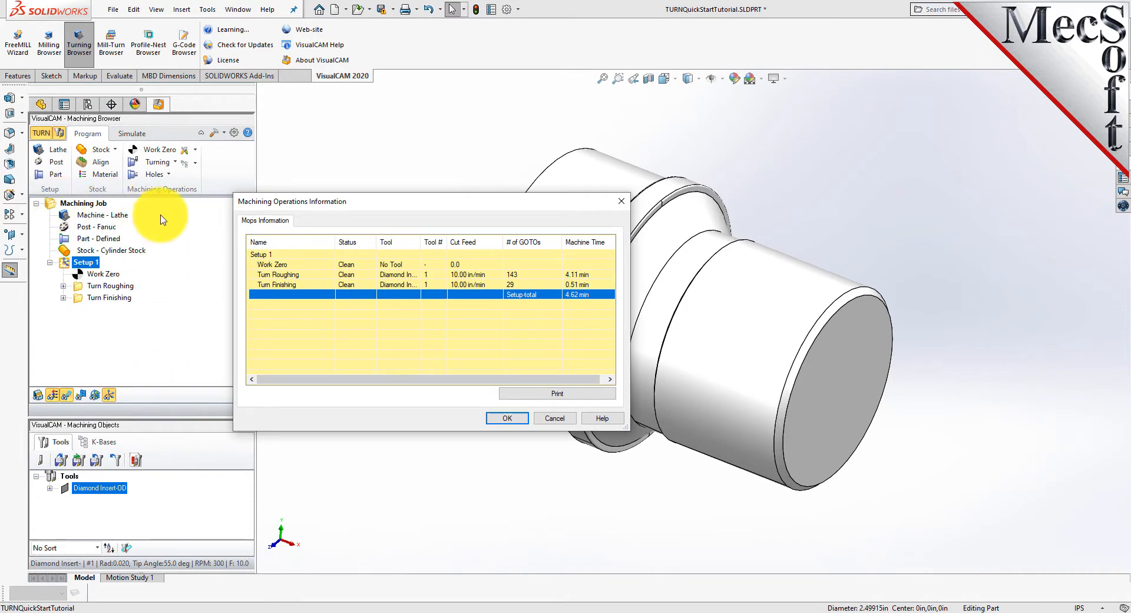
left_click(511, 418)
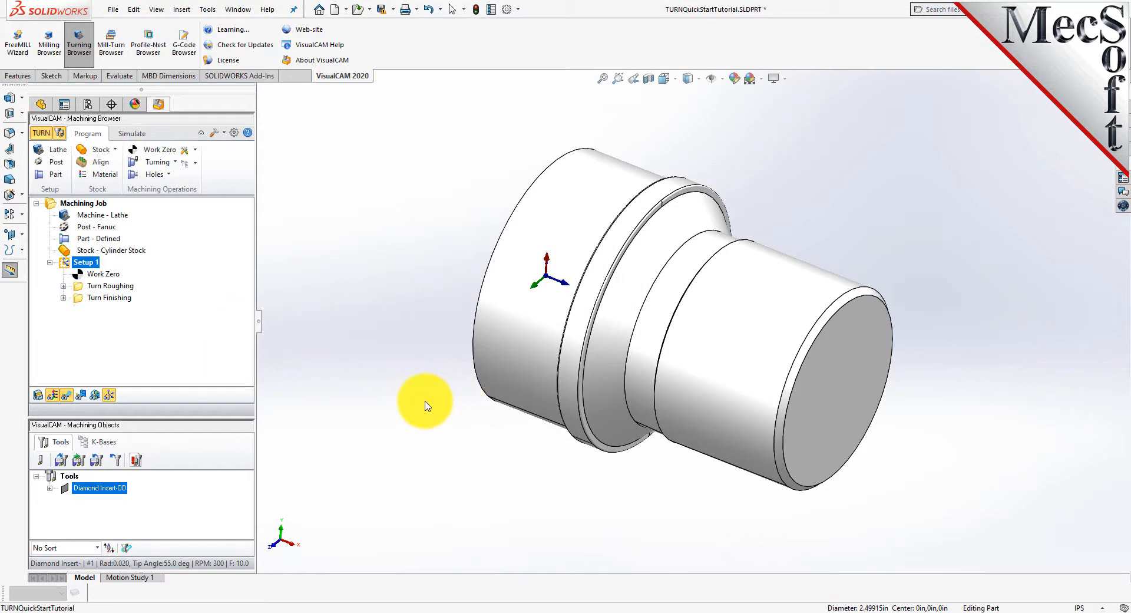
Generate shop documentation for Setup 1 with the Template1 output template and save it as TURNQuickStartTutorial.htm in the QuickStart folder.
middle_click_drag(424, 403, 422, 384)
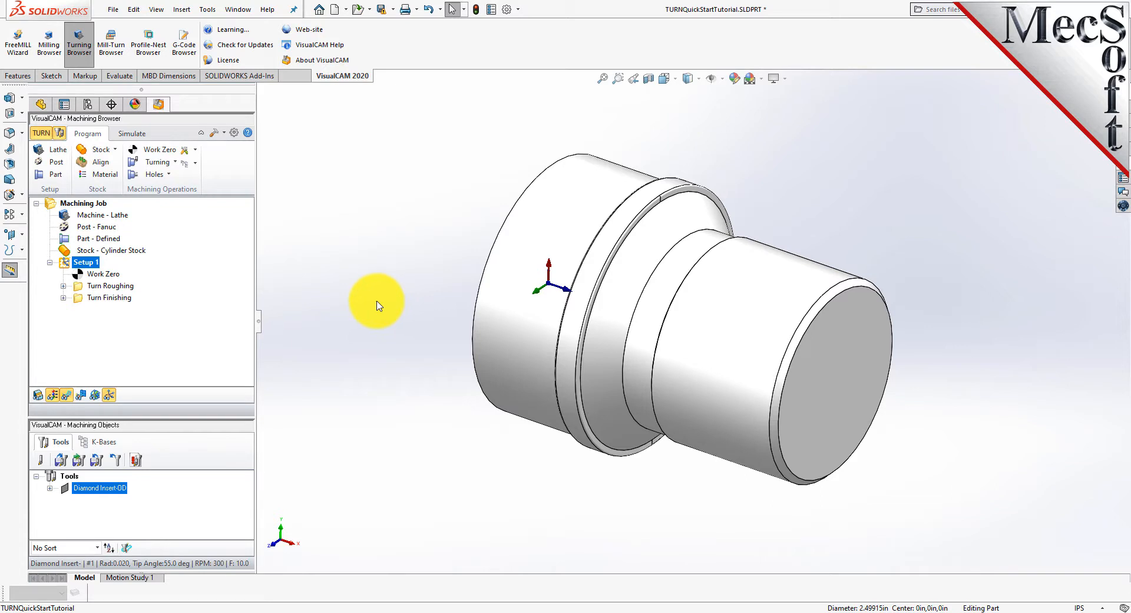
right_click(91, 268)
left_click(196, 347)
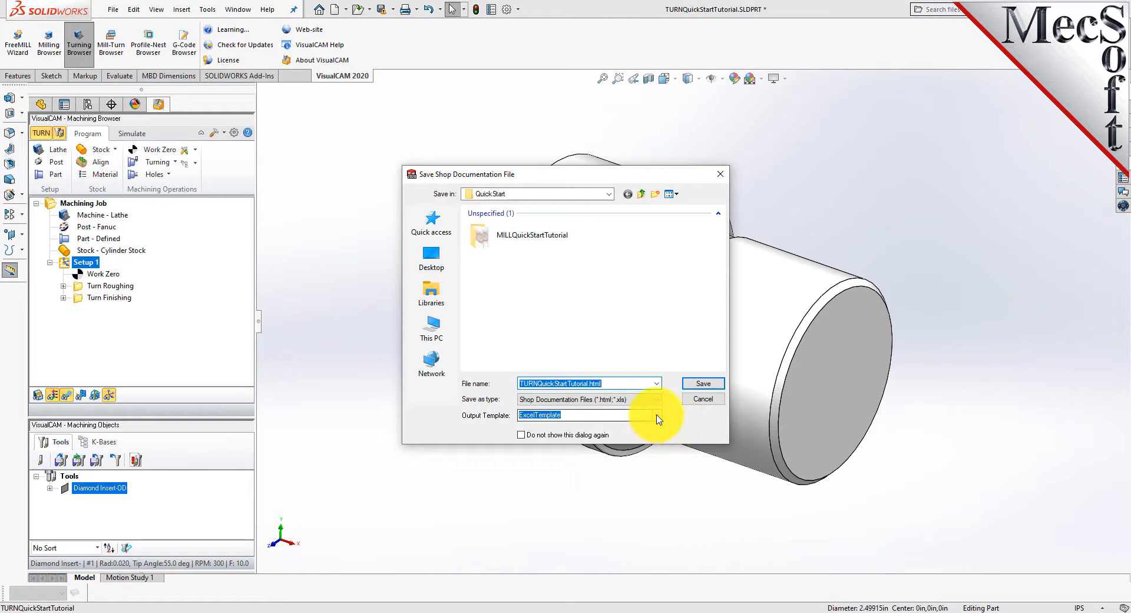
left_click(657, 416)
left_click(553, 434)
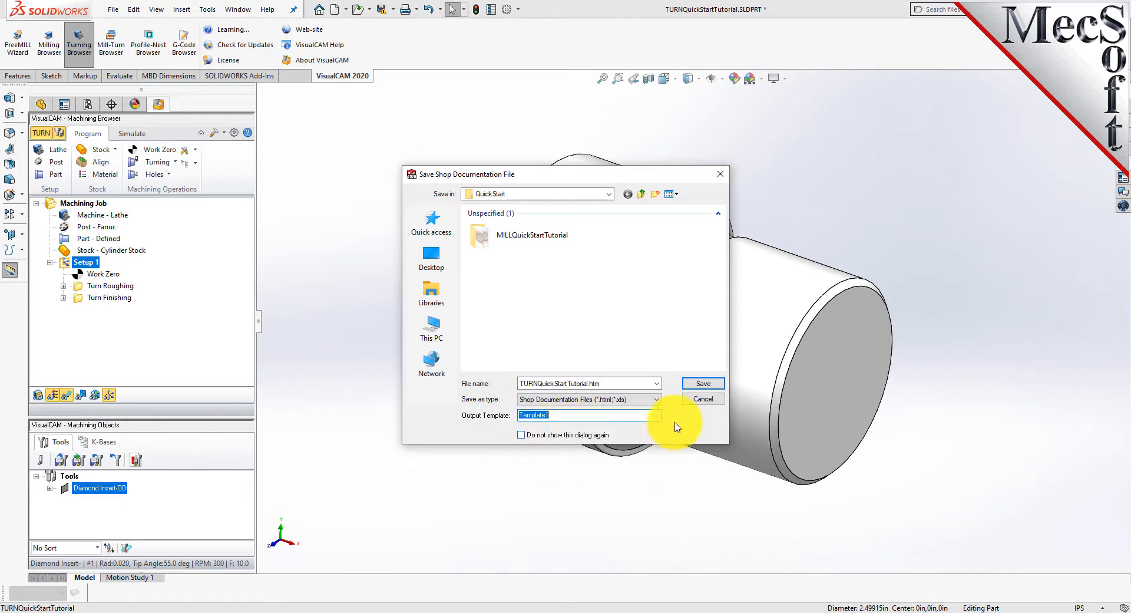
left_click(703, 383)
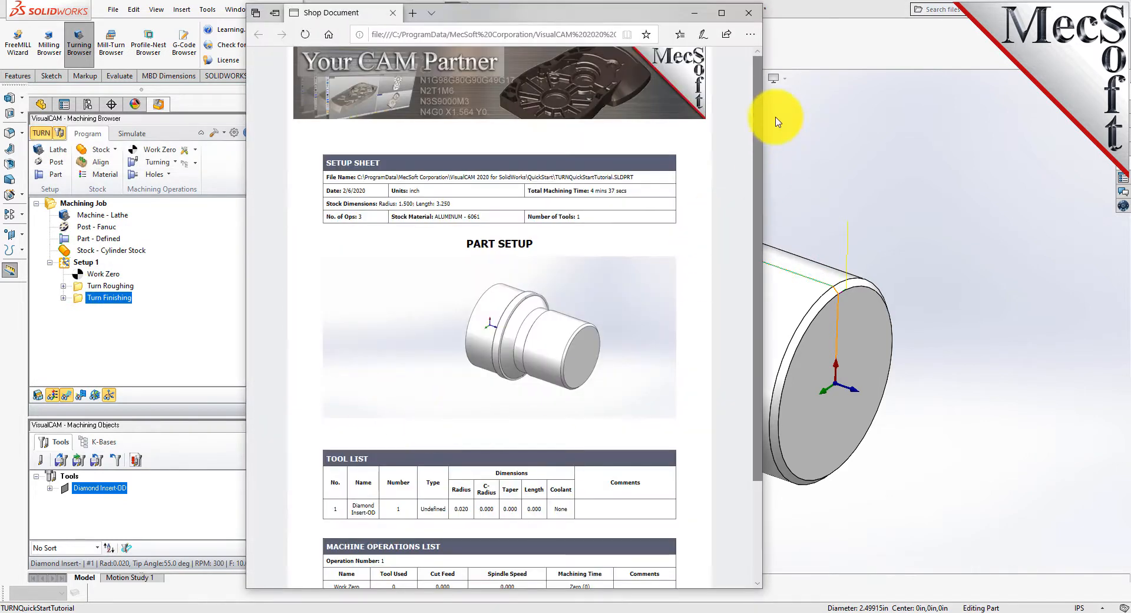
Review the shop document's setup sheet, stock dimensions, tool list and machine operations list.
left_click_drag(752, 122, 711, 237)
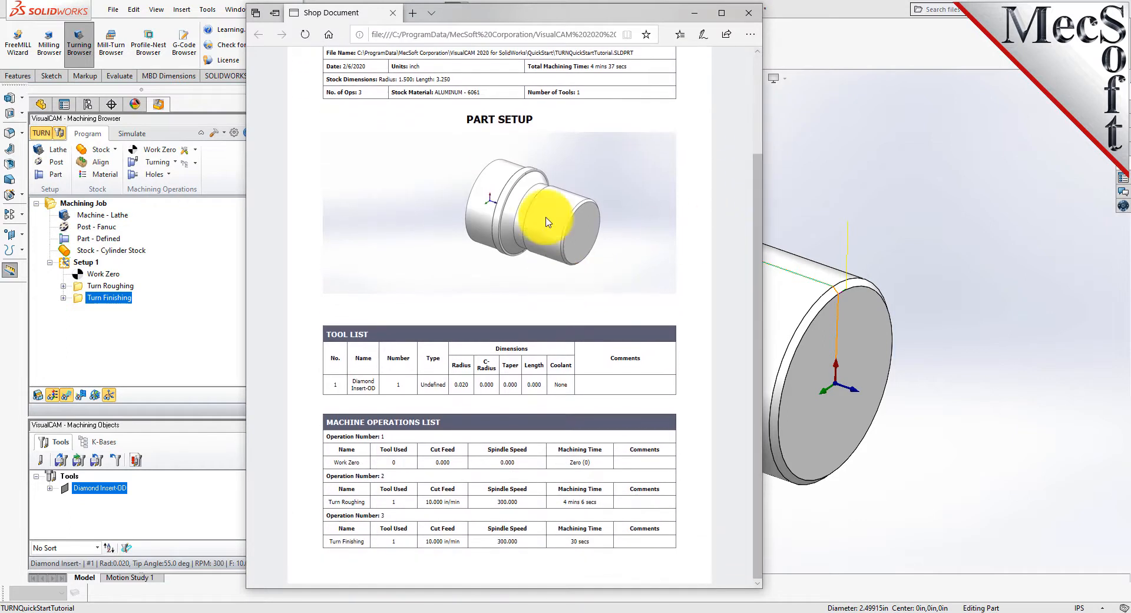
left_click_drag(480, 92, 336, 85)
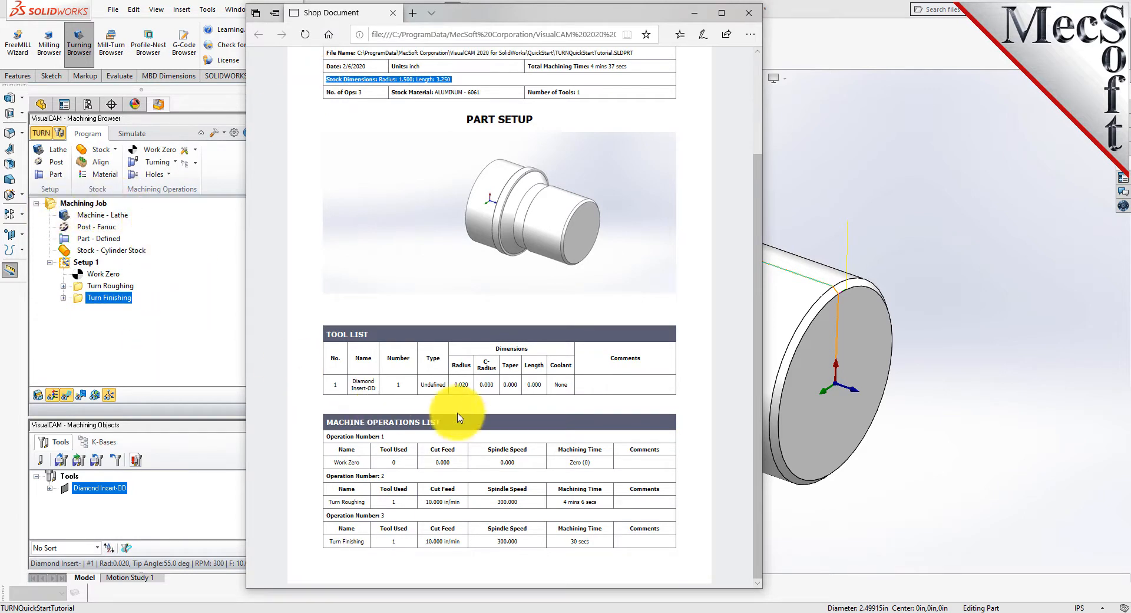
left_click_drag(443, 422, 322, 425)
scroll(539, 412, "up", 2)
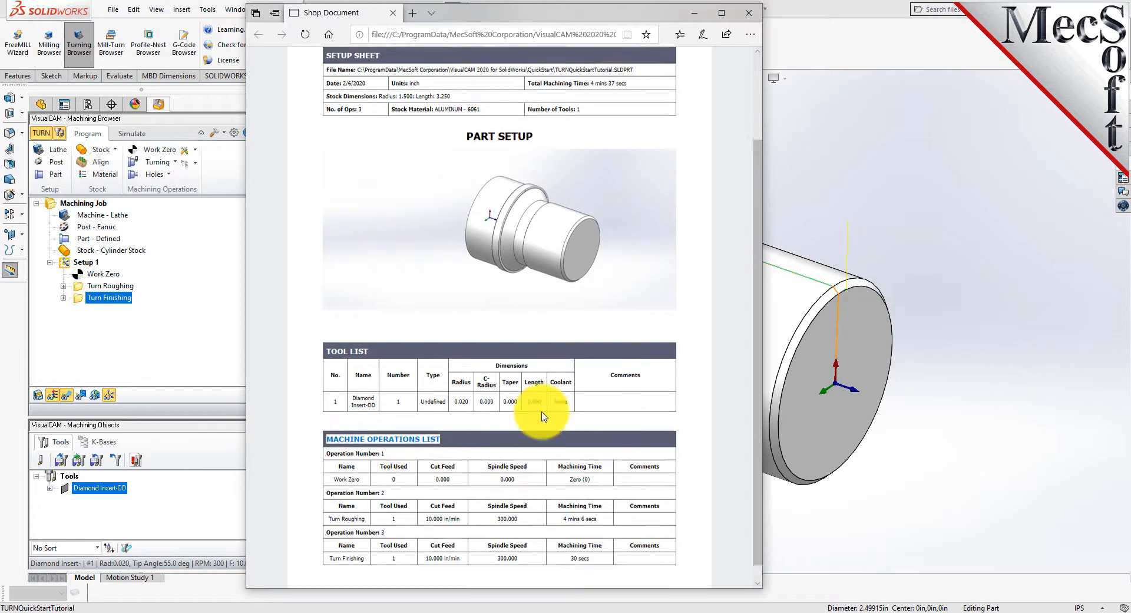